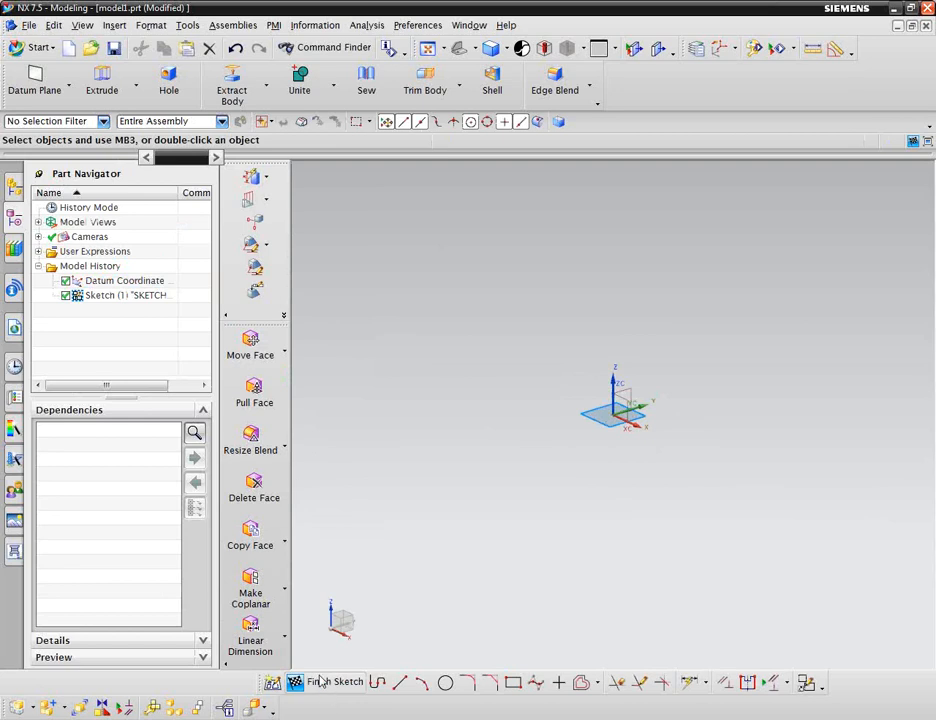
click(513, 683)
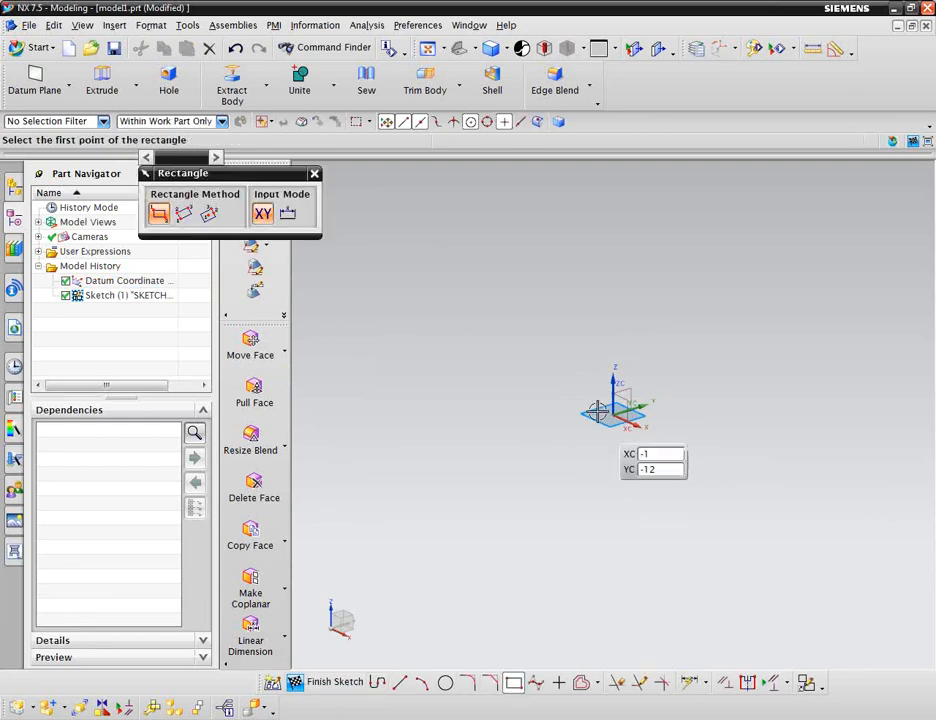
click(590, 396)
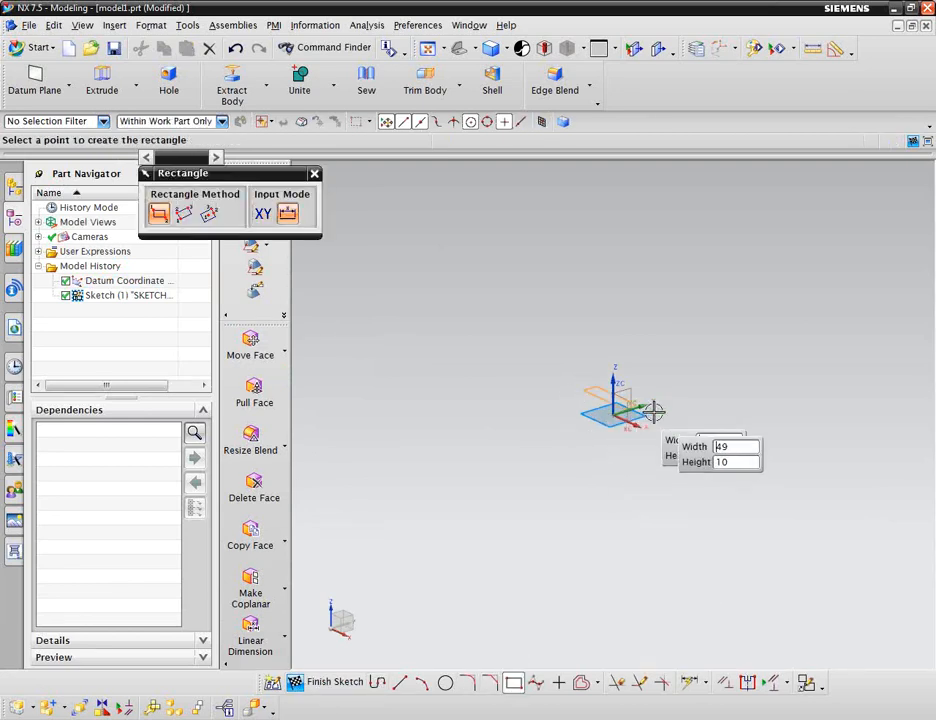
click(840, 442)
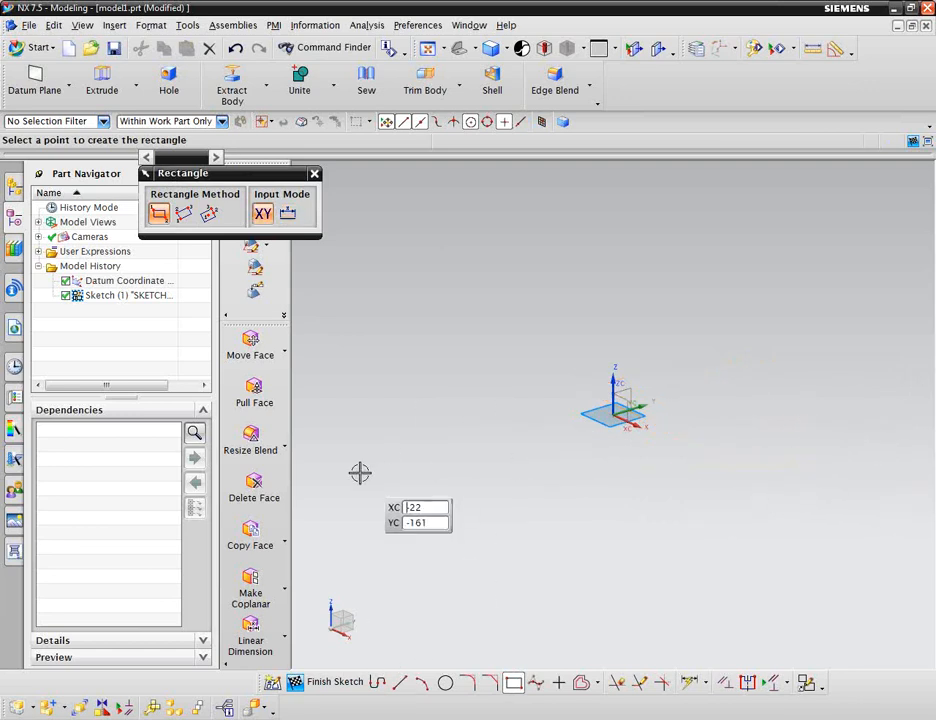
key(Escape)
Exit the current sketch and create a new sketch on the inferred vertical datum plane.
key(ctrl+q)
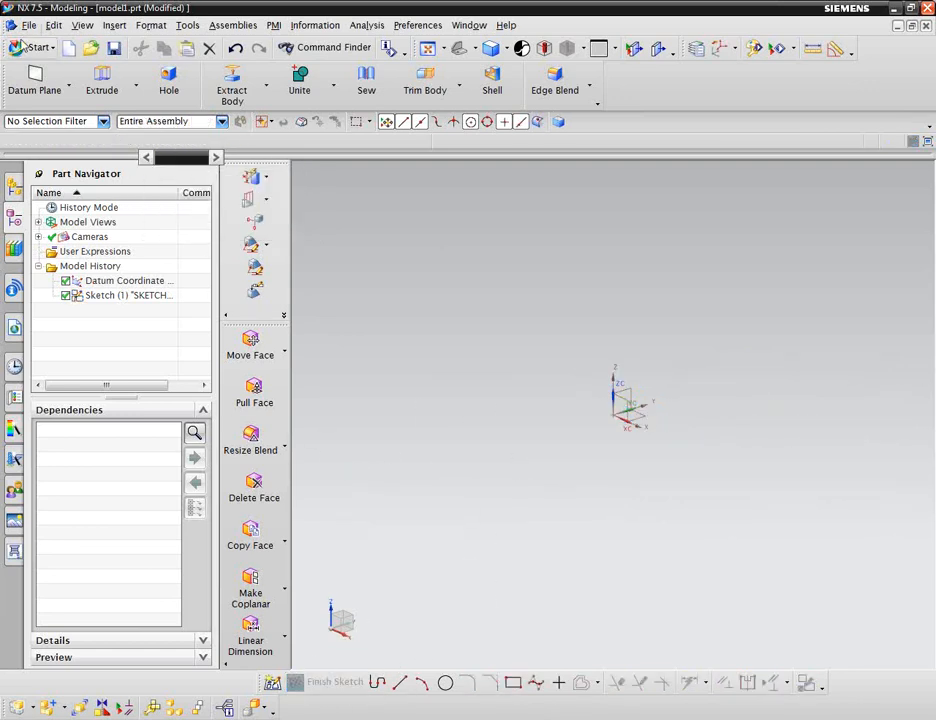
key(Escape)
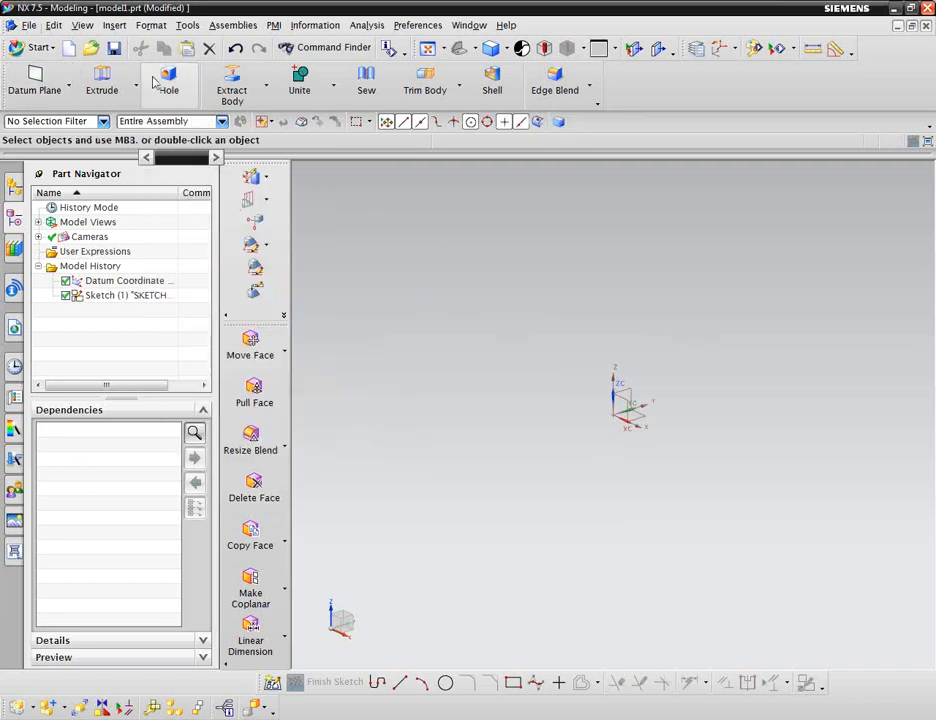
click(276, 682)
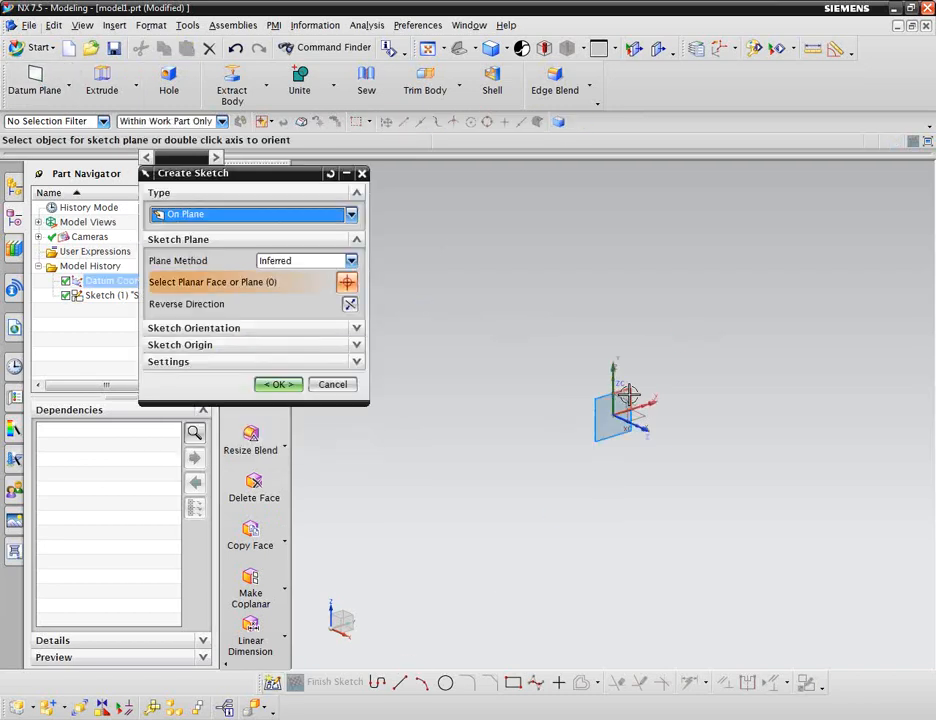
click(277, 384)
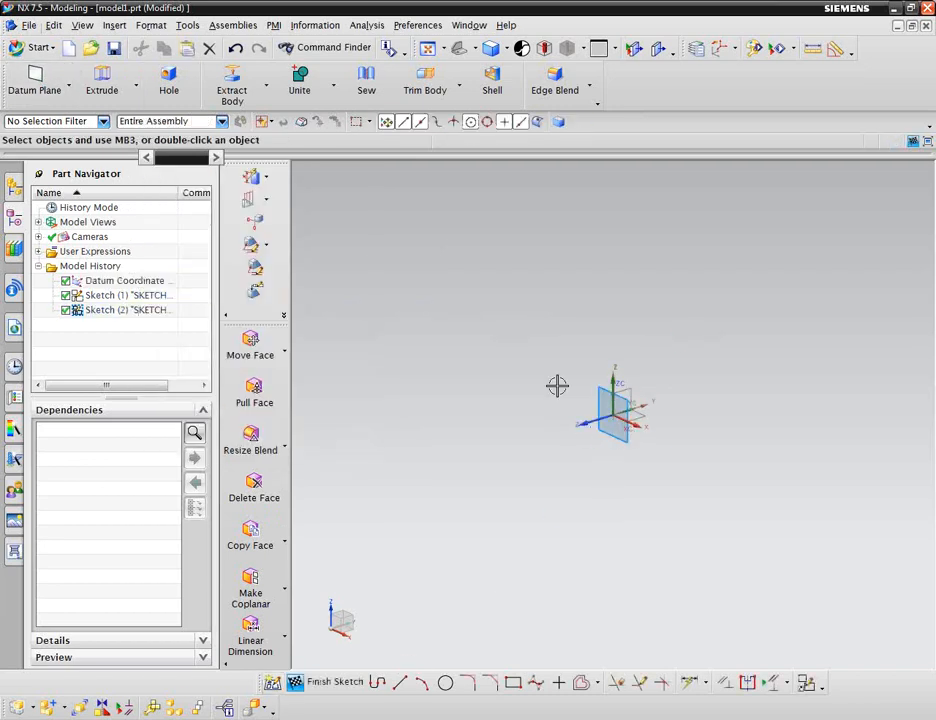
click(512, 682)
click(543, 344)
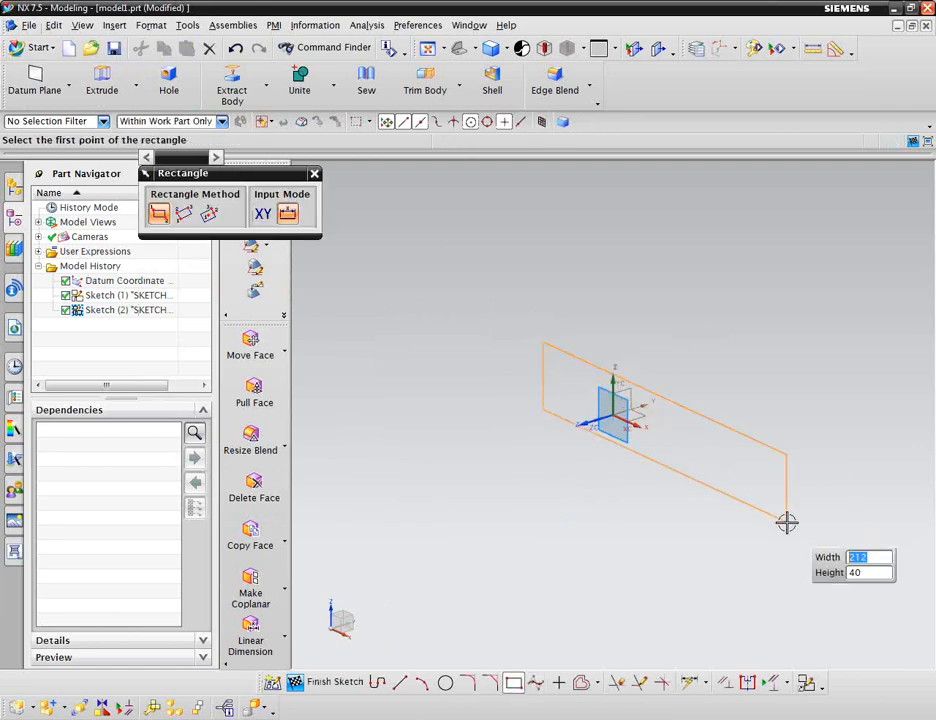
click(726, 493)
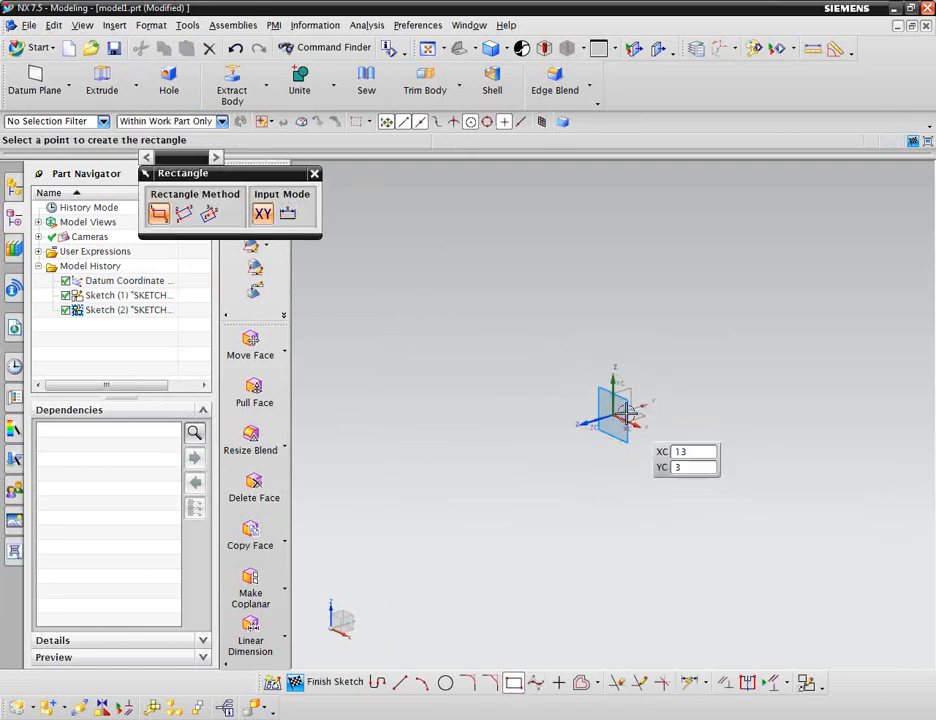
key(Escape)
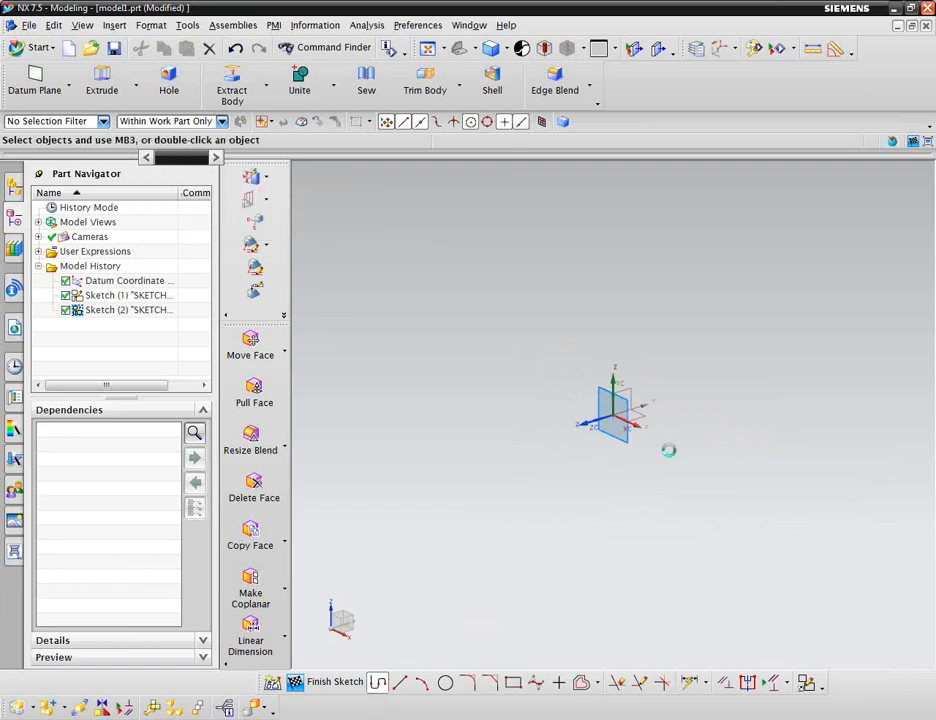
With the Profile tool, draw the outline's base about 178 long, its right end about 36 high and the sloped right tooth.
key(z)
click(533, 400)
click(737, 491)
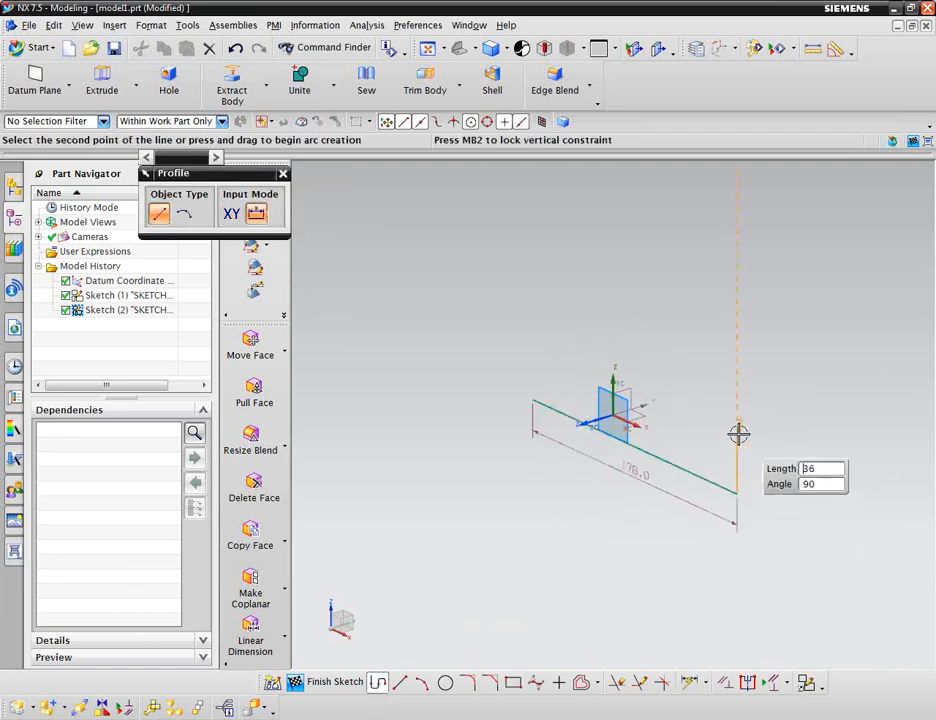
click(736, 436)
click(697, 392)
click(699, 321)
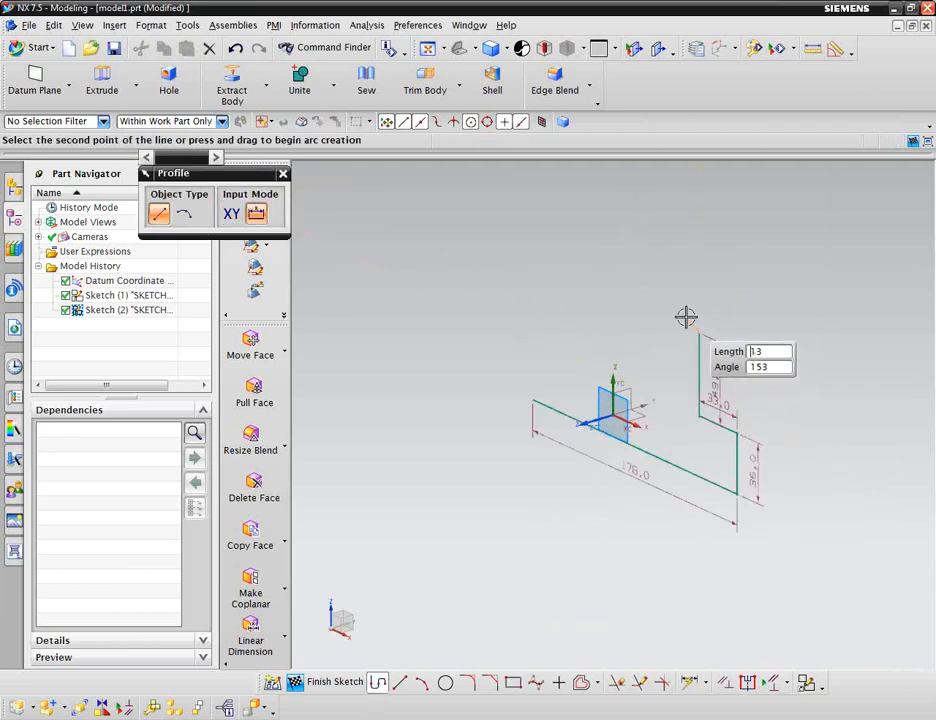
click(669, 323)
click(633, 390)
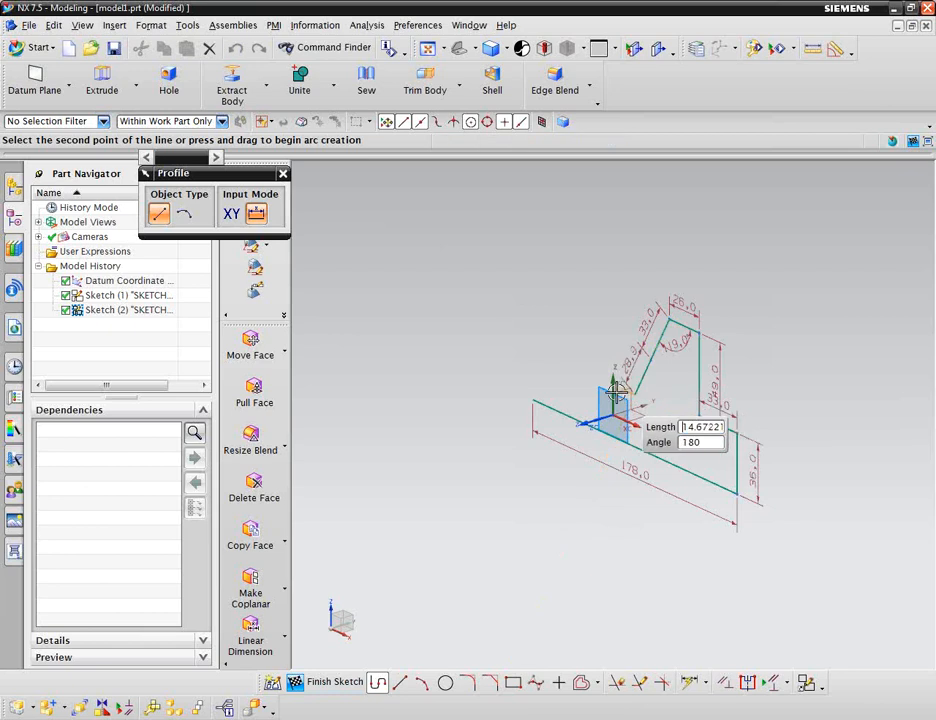
click(612, 382)
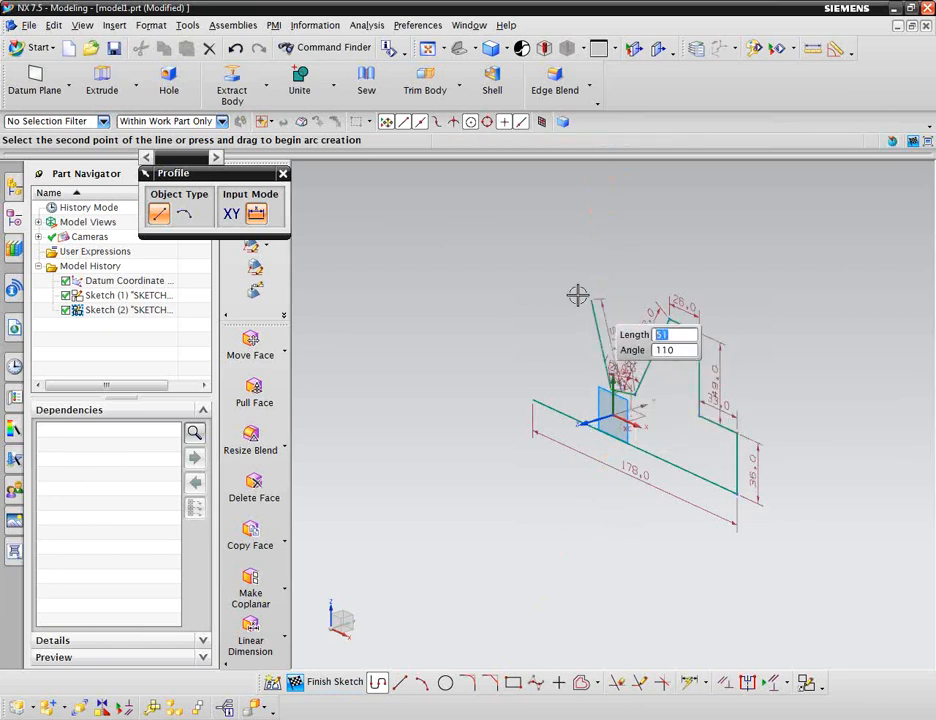
Continue the profile with the middle and left teeth and close it with an arc of about R222 back to the base.
click(597, 300)
click(578, 297)
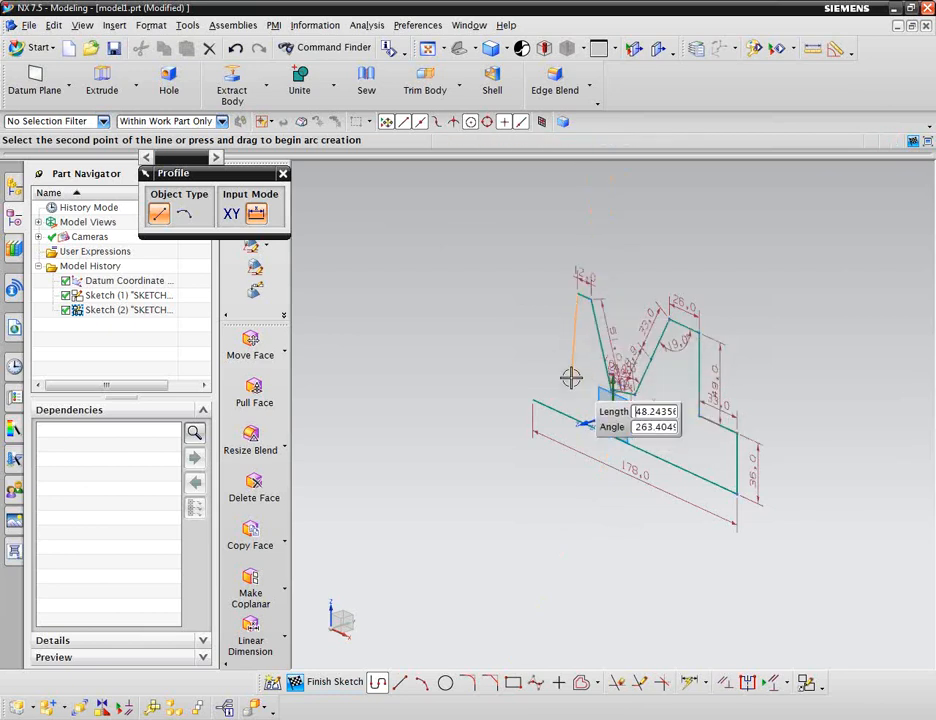
click(566, 376)
click(541, 371)
click(531, 286)
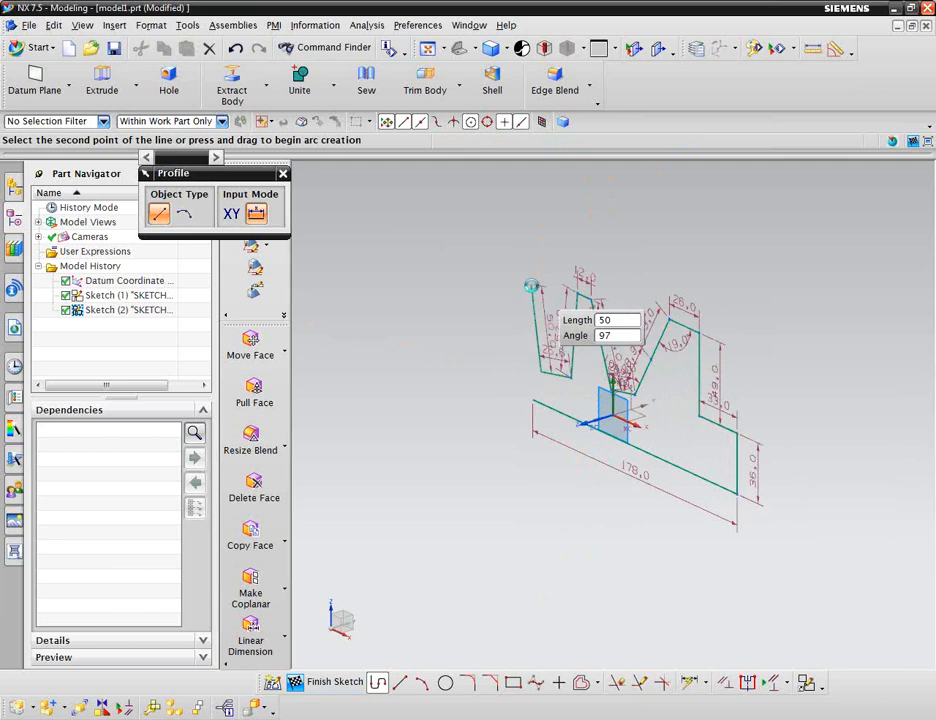
drag(518, 286, 520, 325)
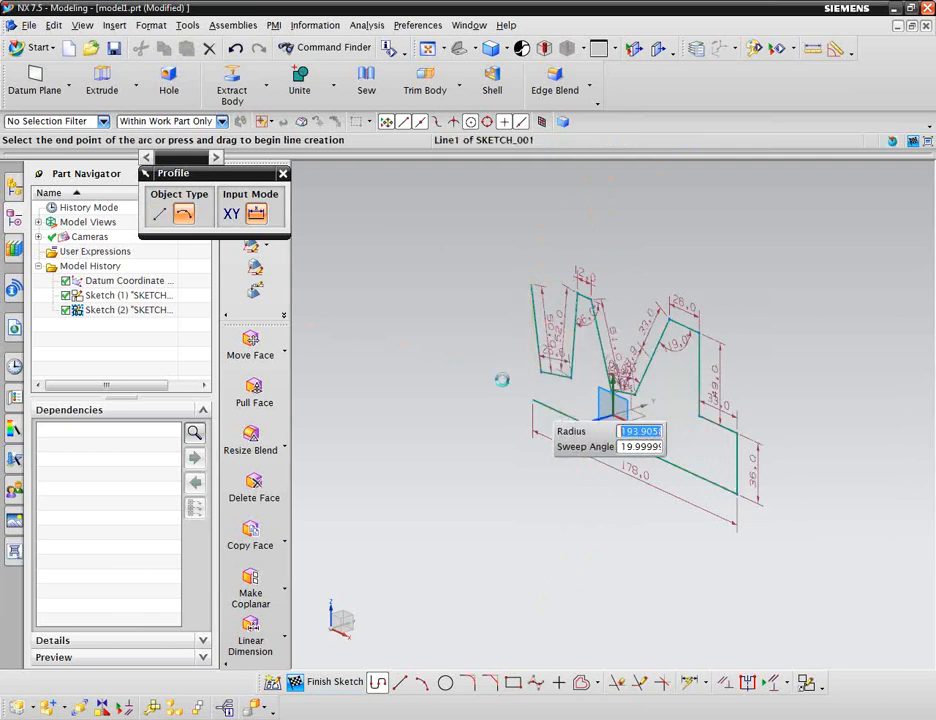
click(476, 360)
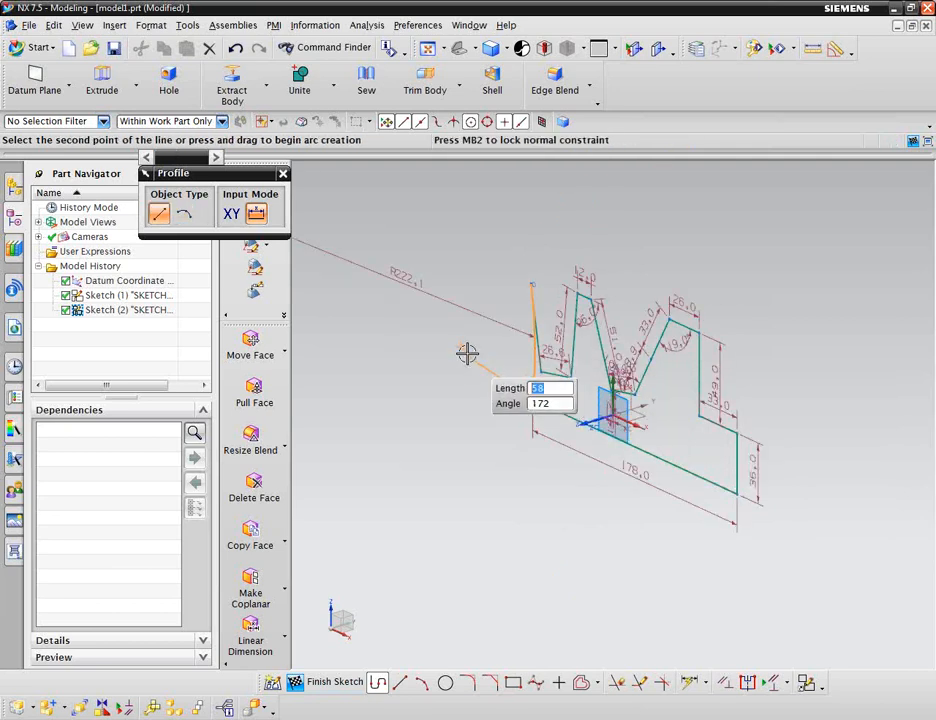
click(283, 175)
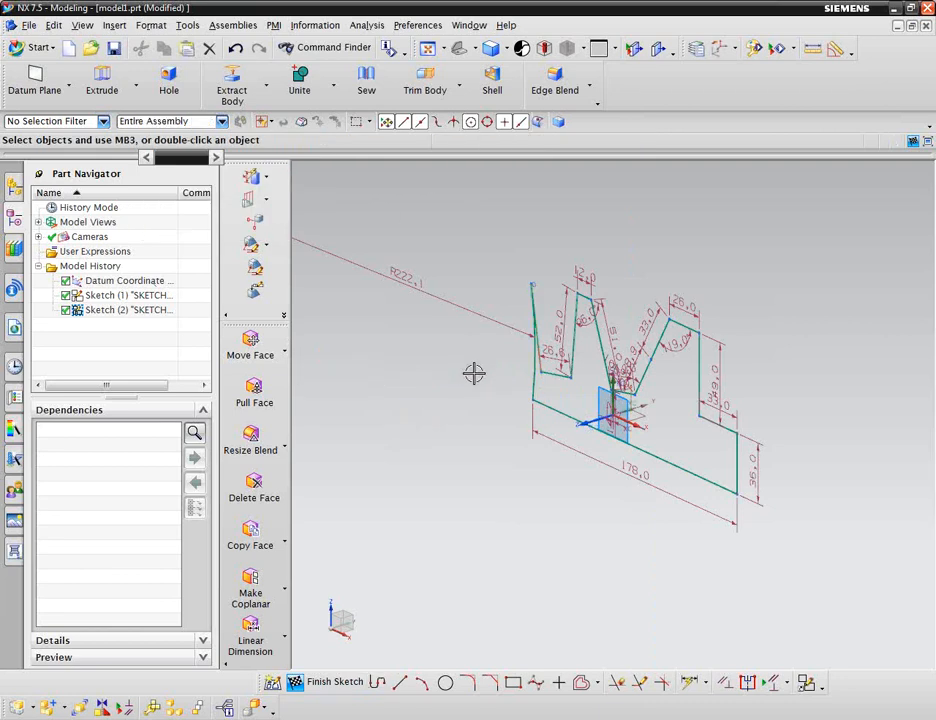
Extrude the closed profile 25 mm into a solid.
click(104, 84)
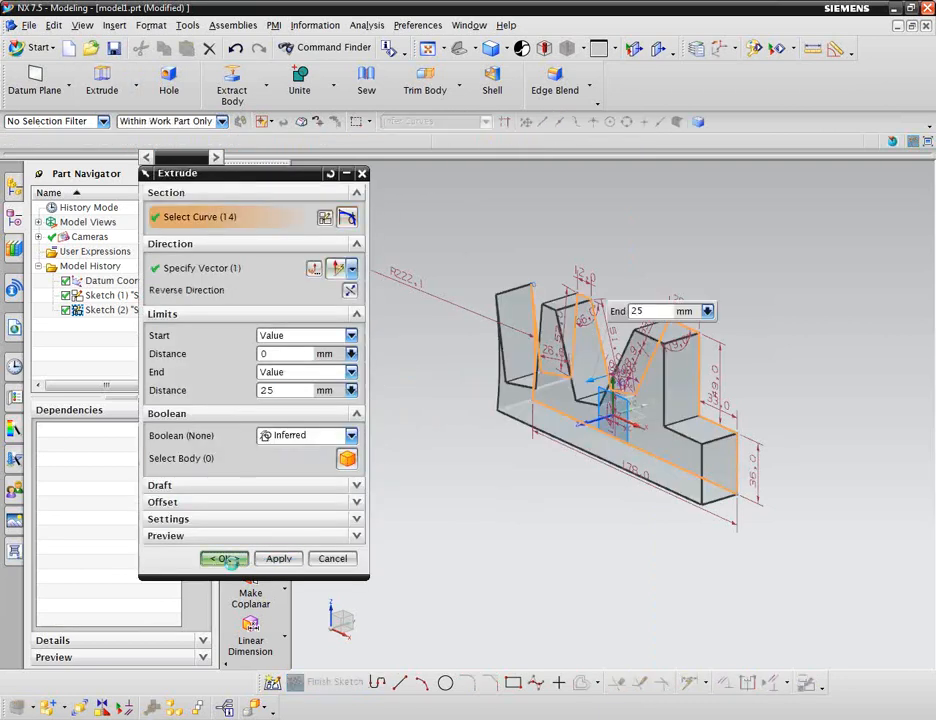
click(225, 559)
Orbit and zoom around the extruded solid to inspect its teeth.
middle_drag(552, 505, 610, 482)
scroll(632, 432, up, 5)
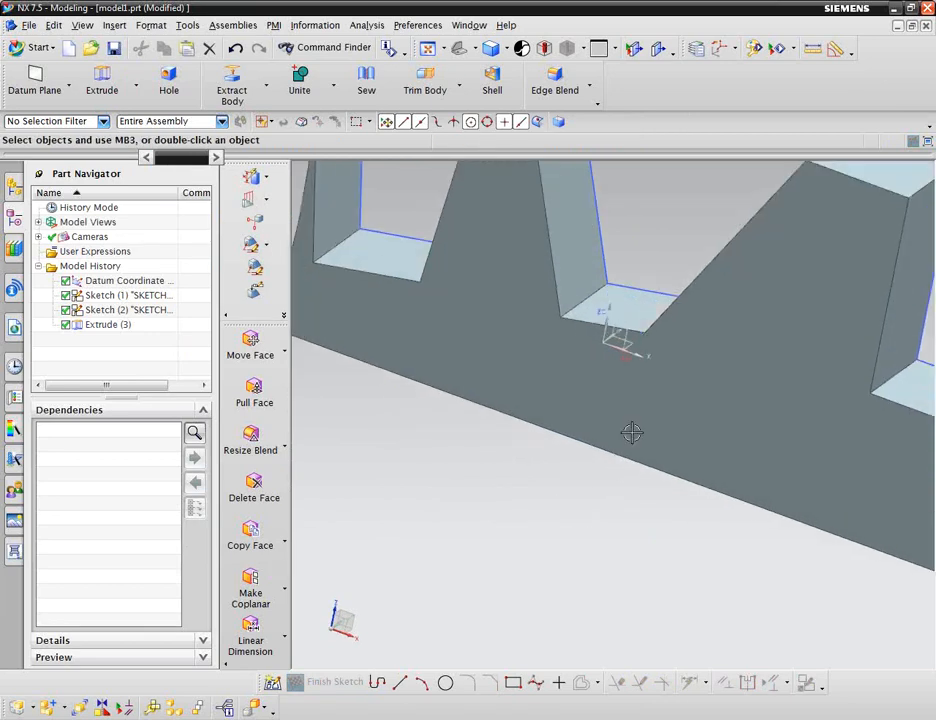
scroll(632, 432, down, 5)
mouse_move(631, 432)
middle_down()
mouse_move(527, 528)
mouse_move(554, 512)
mouse_move(615, 428)
middle_up()
click(615, 428)
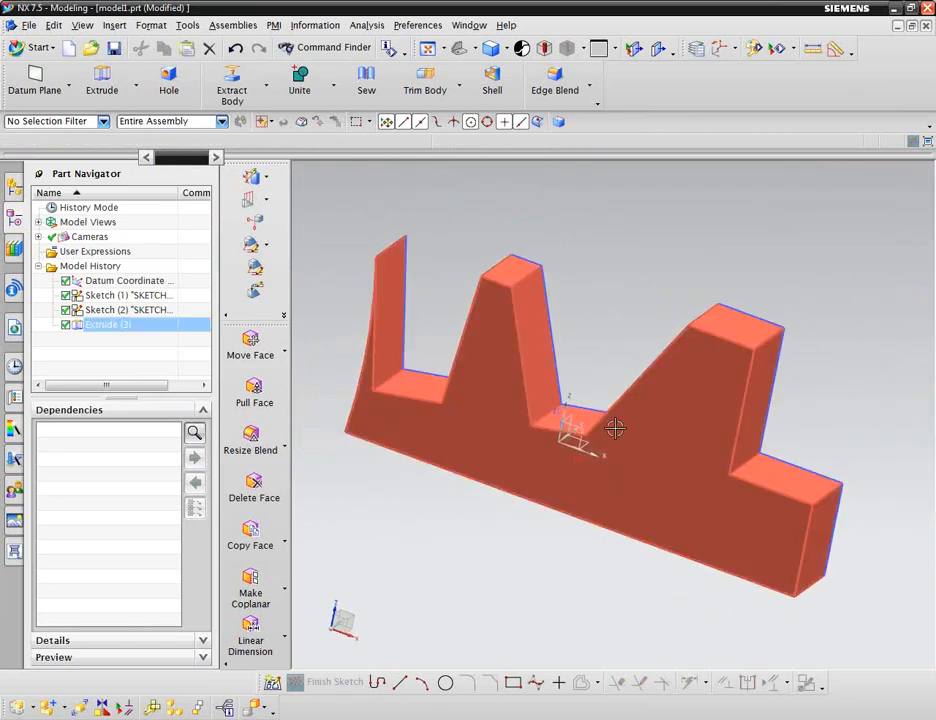
key(Escape)
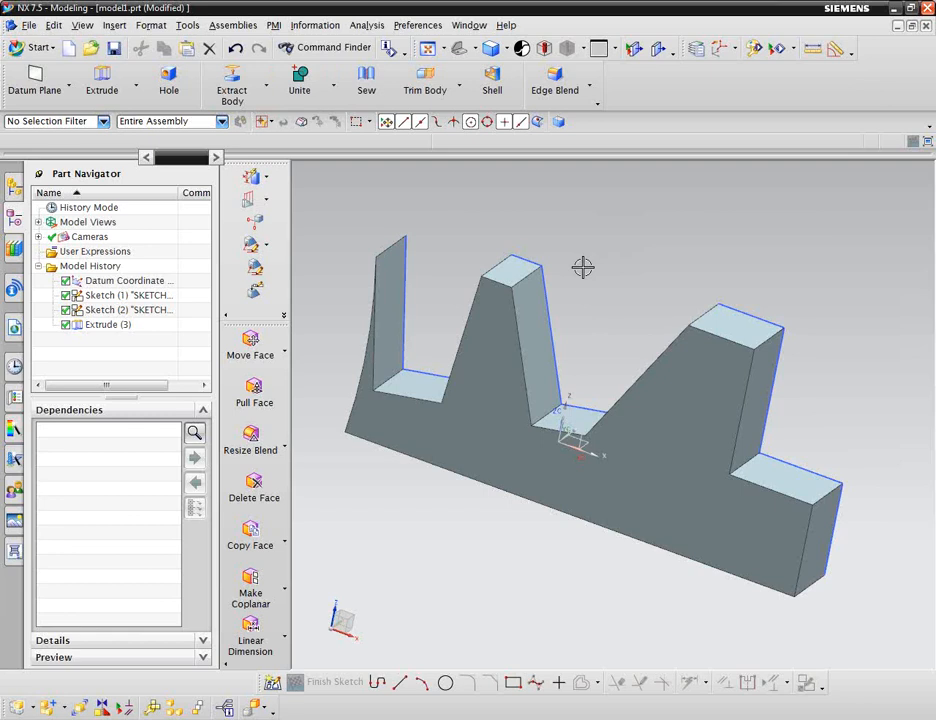
click(526, 271)
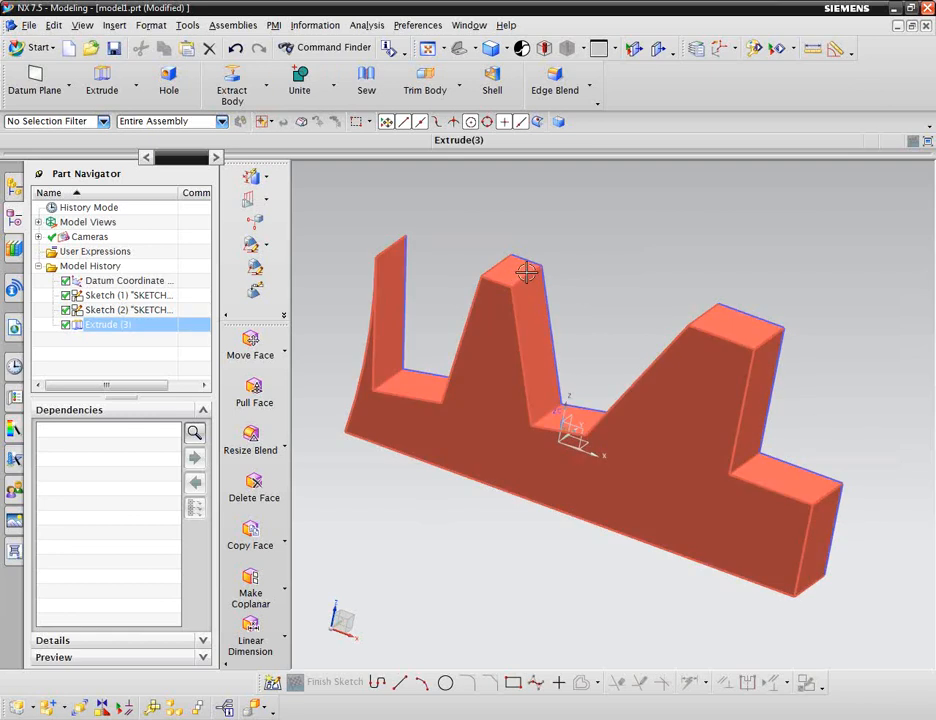
middle_drag(526, 271, 594, 298)
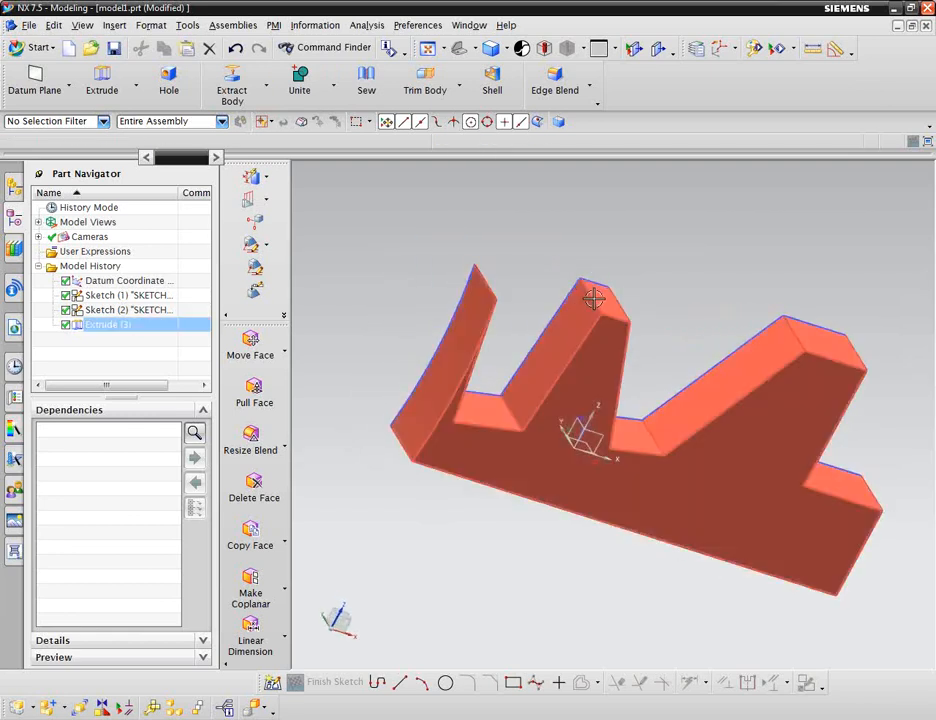
middle_drag(569, 249, 550, 245)
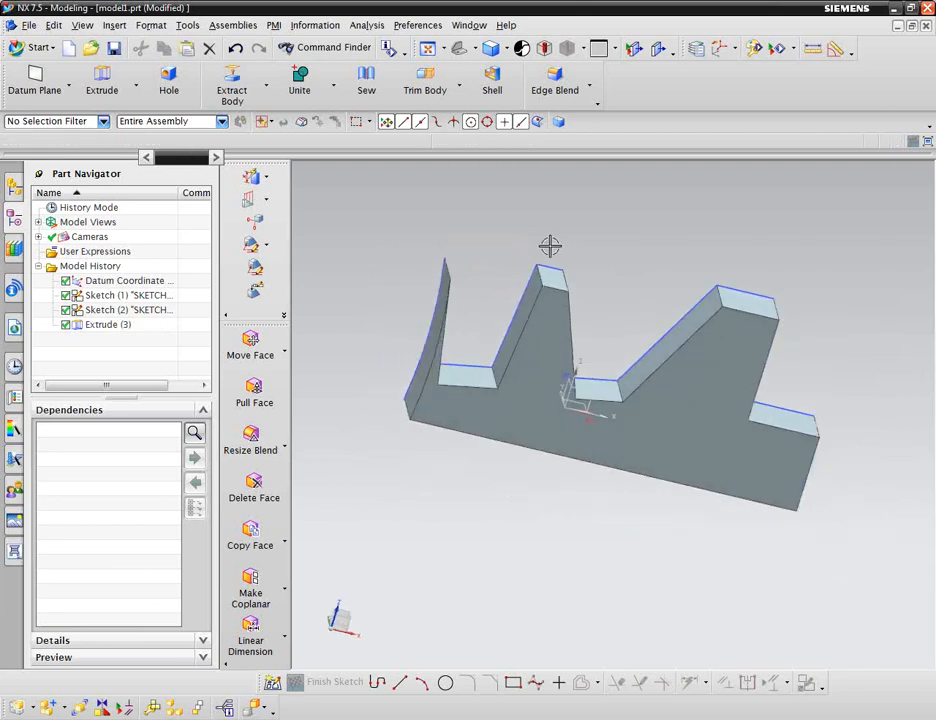
scroll(563, 265, up, 1)
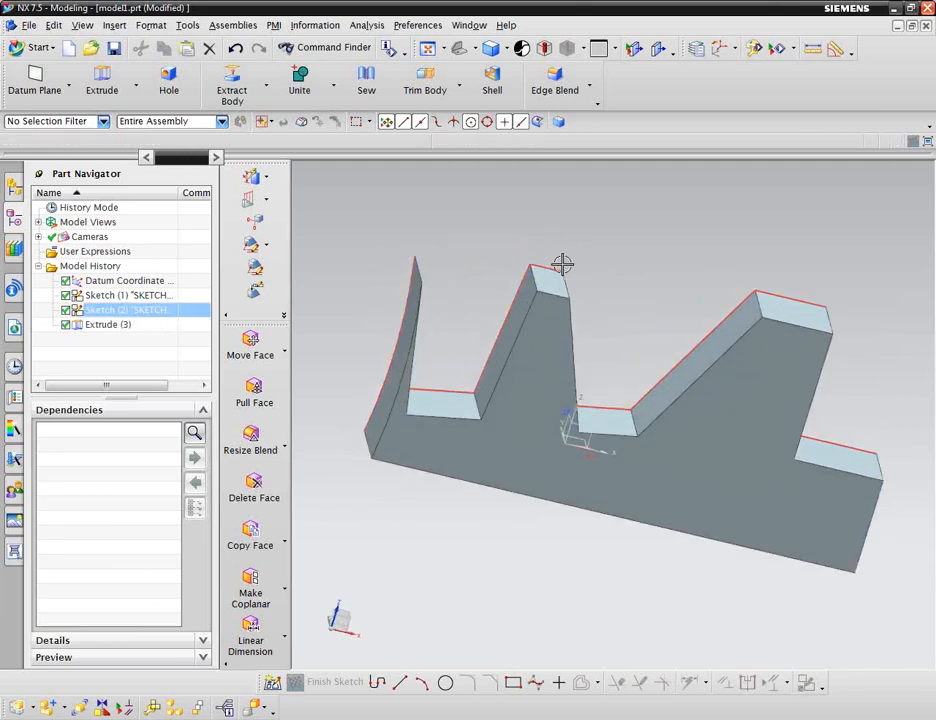
scroll(563, 263, up, 1)
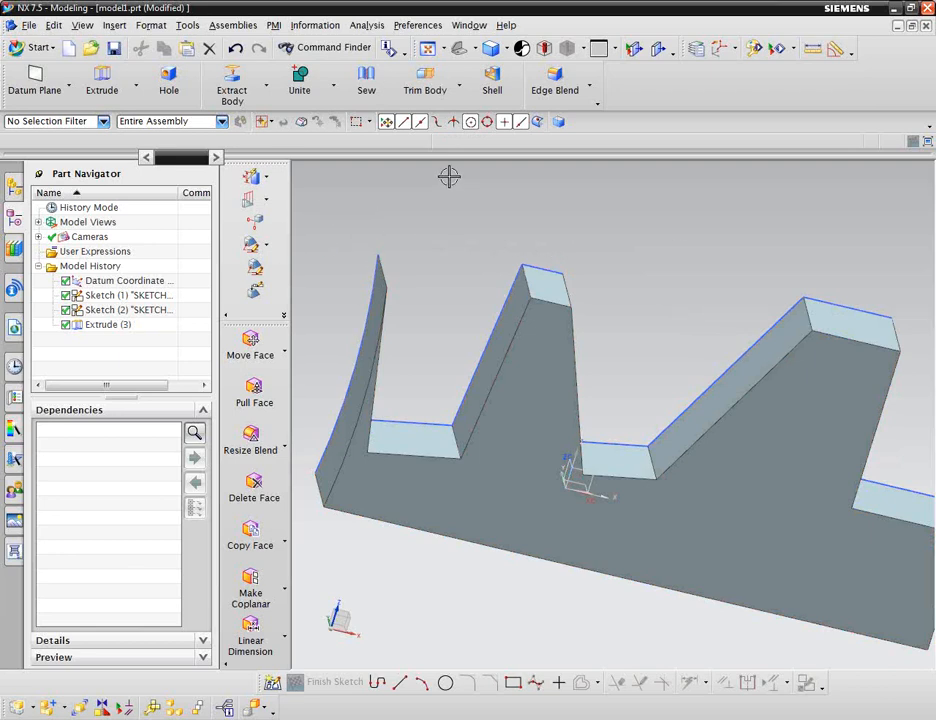
Search the Command Finder for face blend and start the Face Blend command.
click(589, 86)
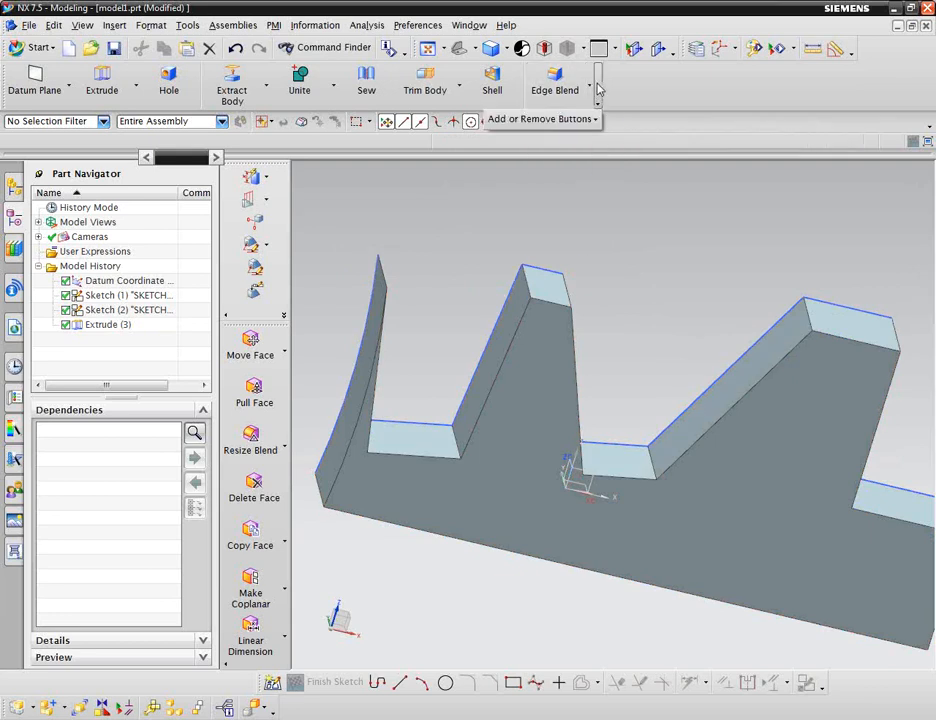
click(331, 48)
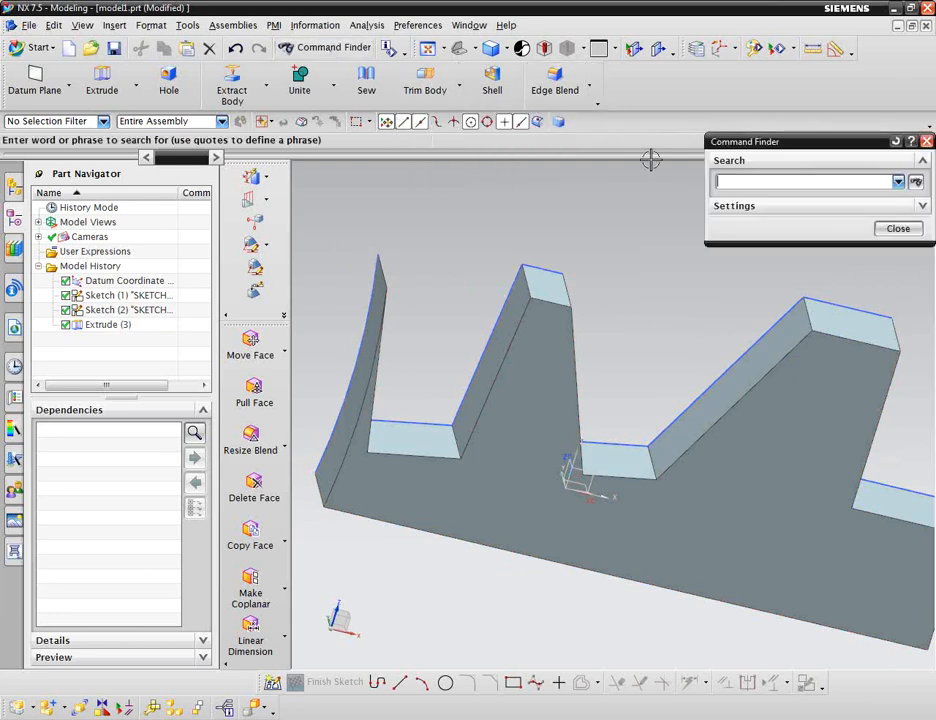
text(face blend)
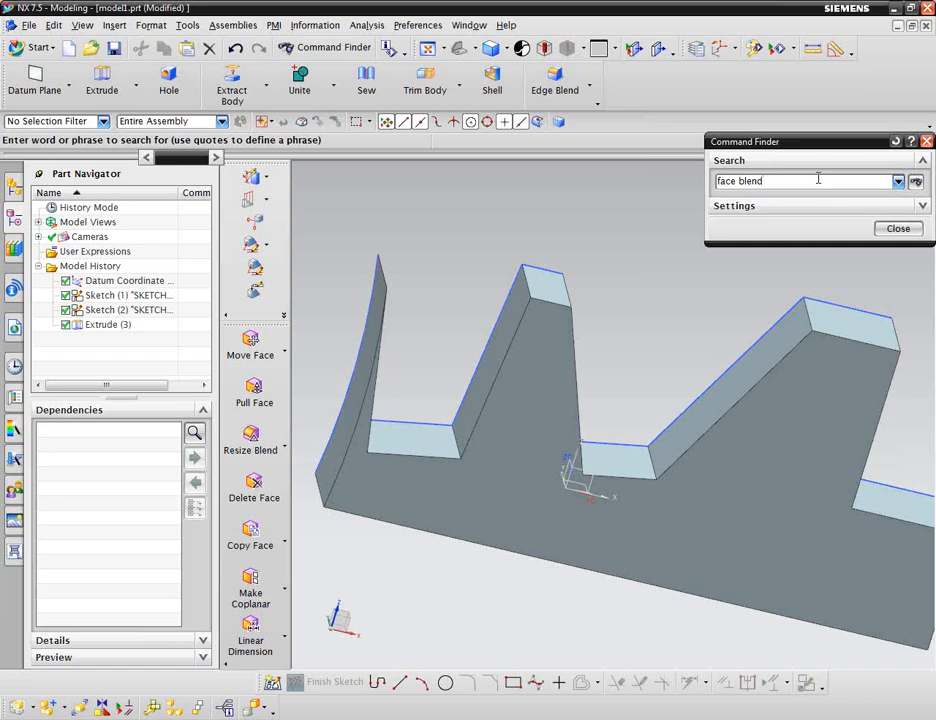
key(Return)
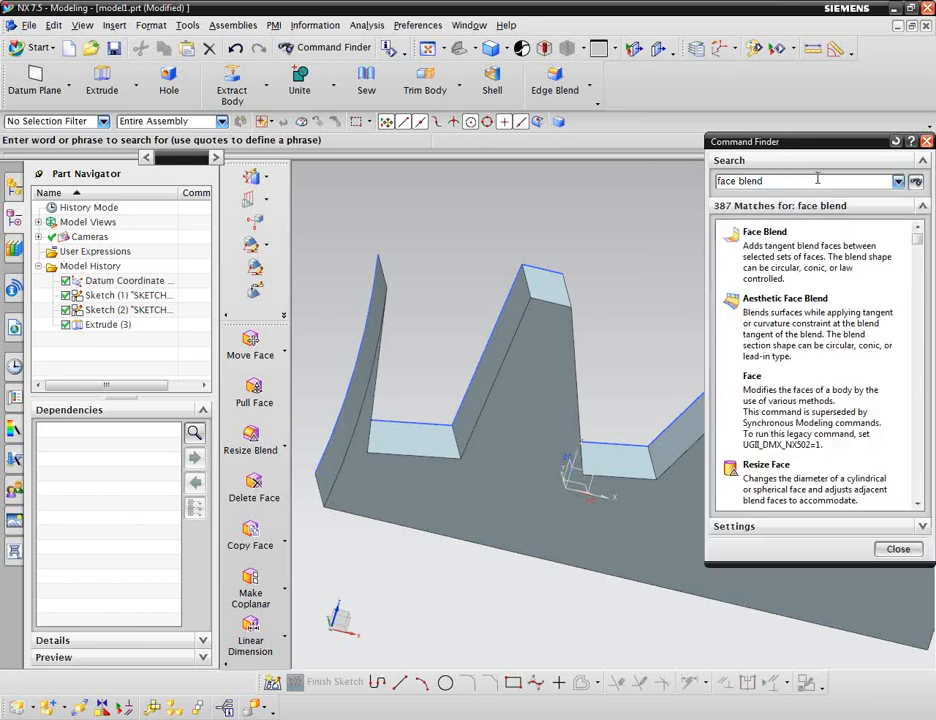
mouse_move(800, 256)
mouse_move(852, 256)
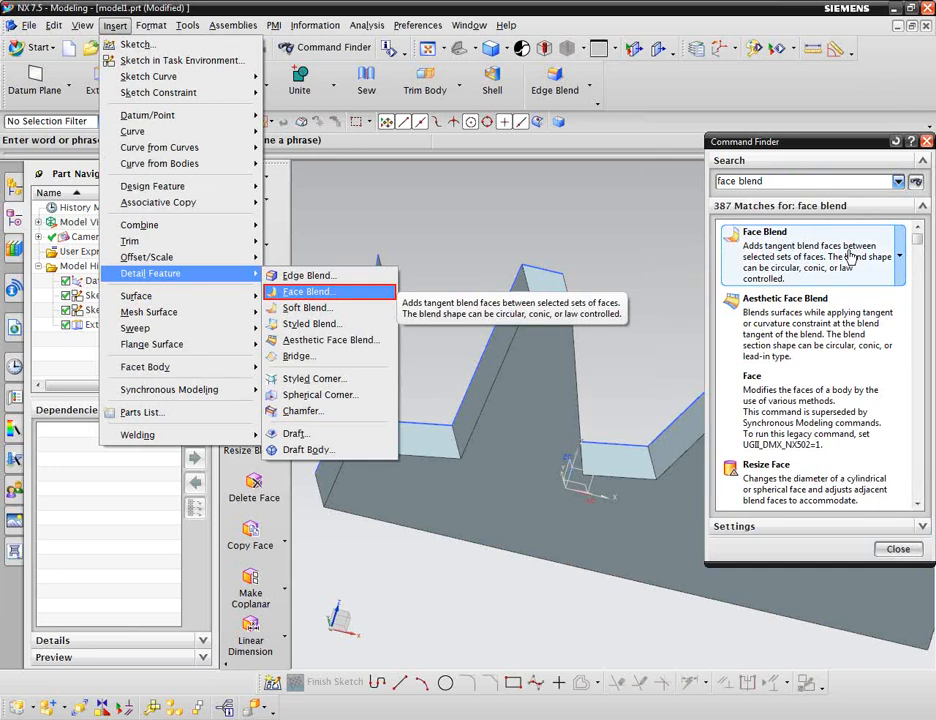
click(849, 254)
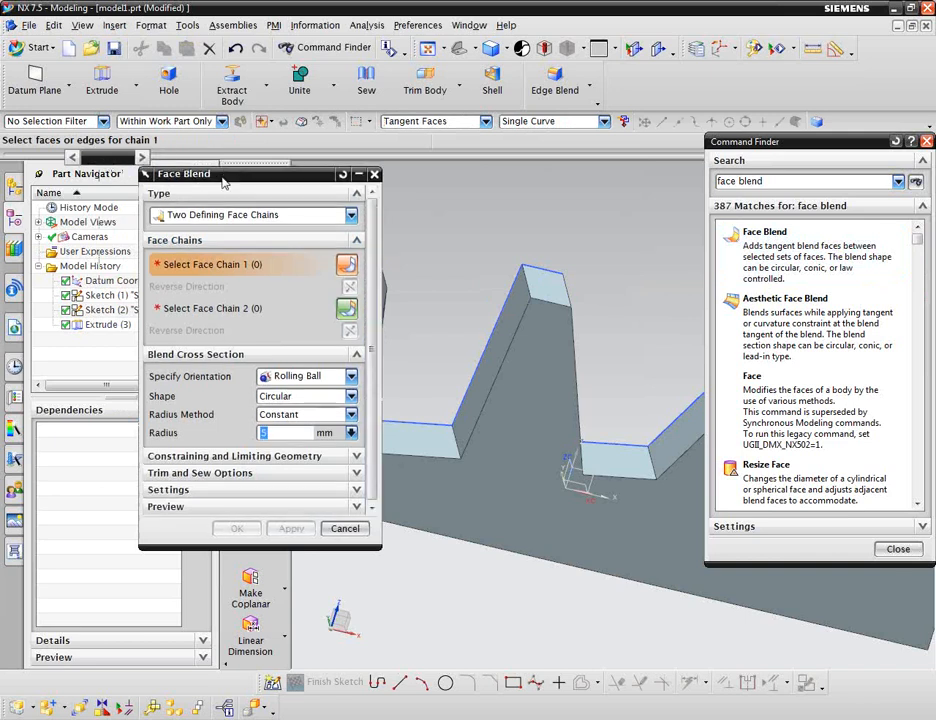
Set the Face Blend type to Three Defining Face Chains.
drag(221, 172, 172, 175)
click(200, 218)
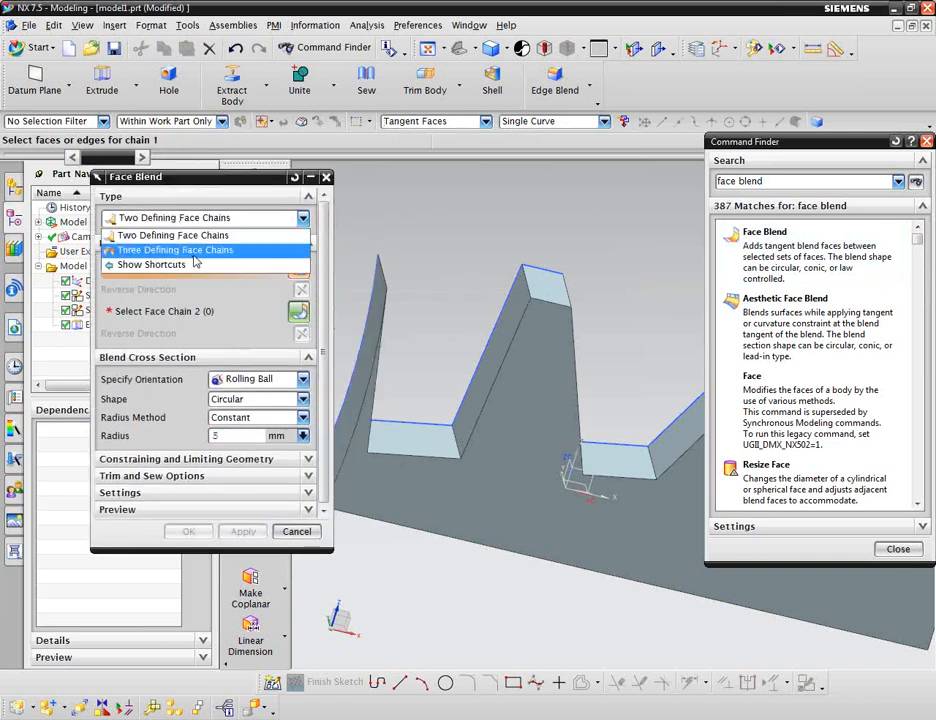
click(195, 254)
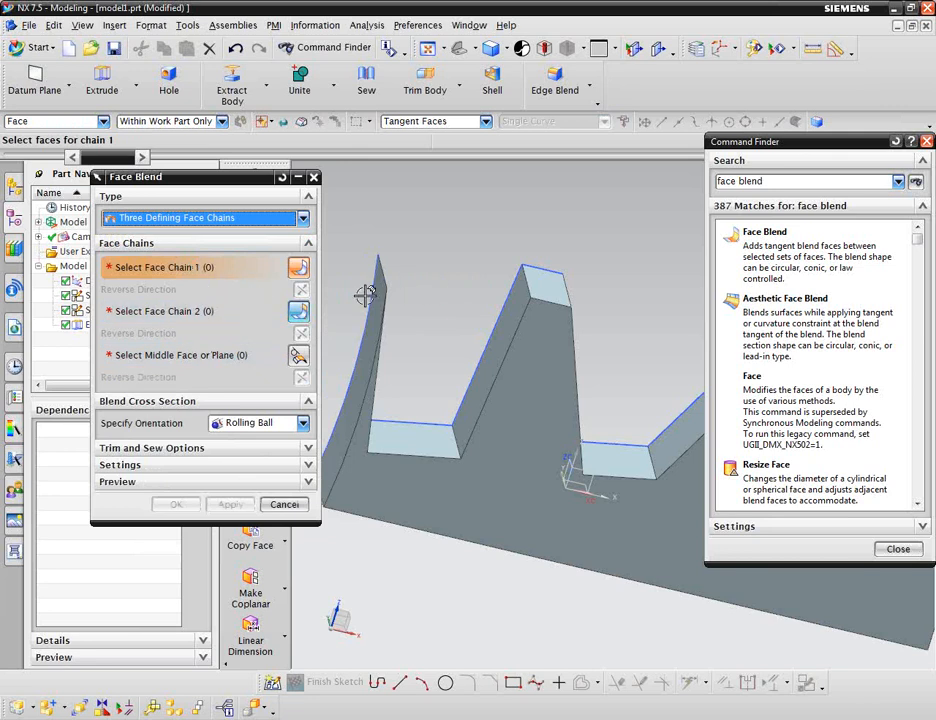
Orbit to the first tooth and select its sloped side face as face chain 1 of the Face Blend.
middle_drag(591, 313, 462, 316)
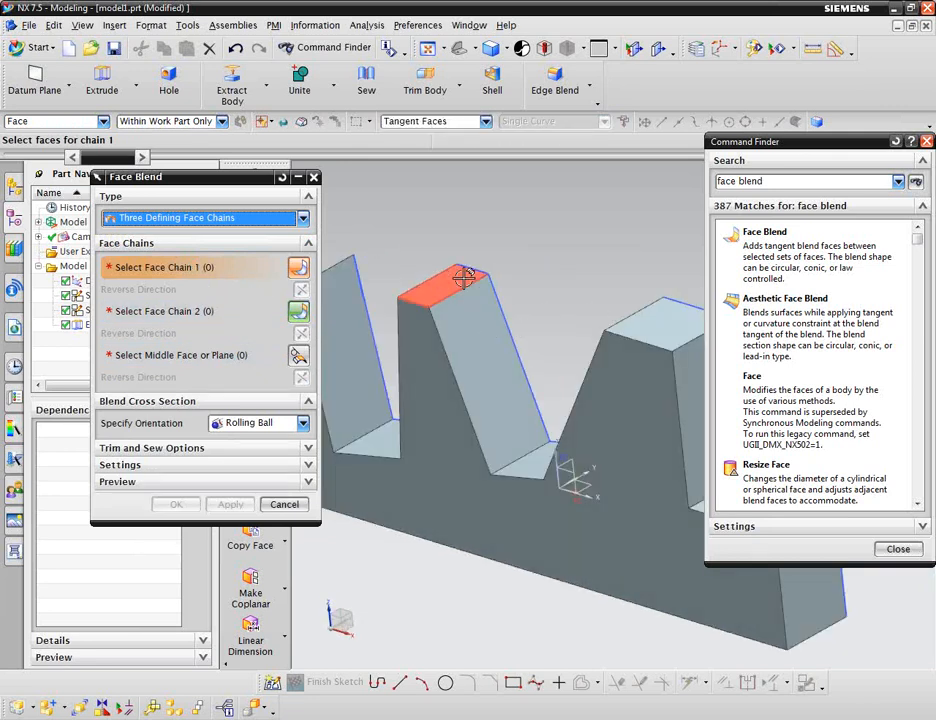
middle_drag(522, 255, 574, 255)
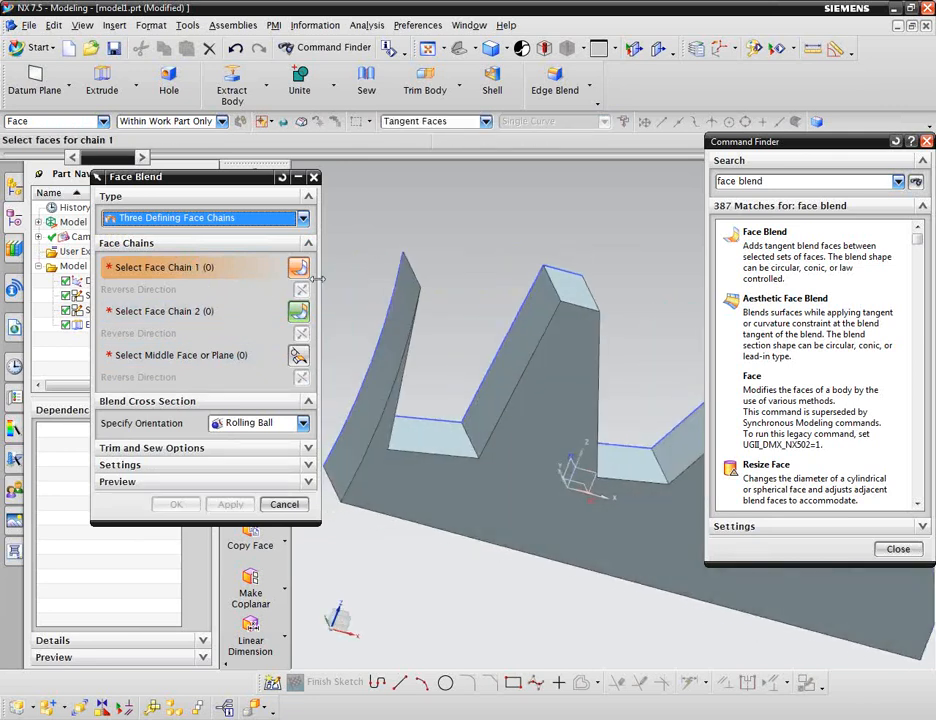
click(537, 268)
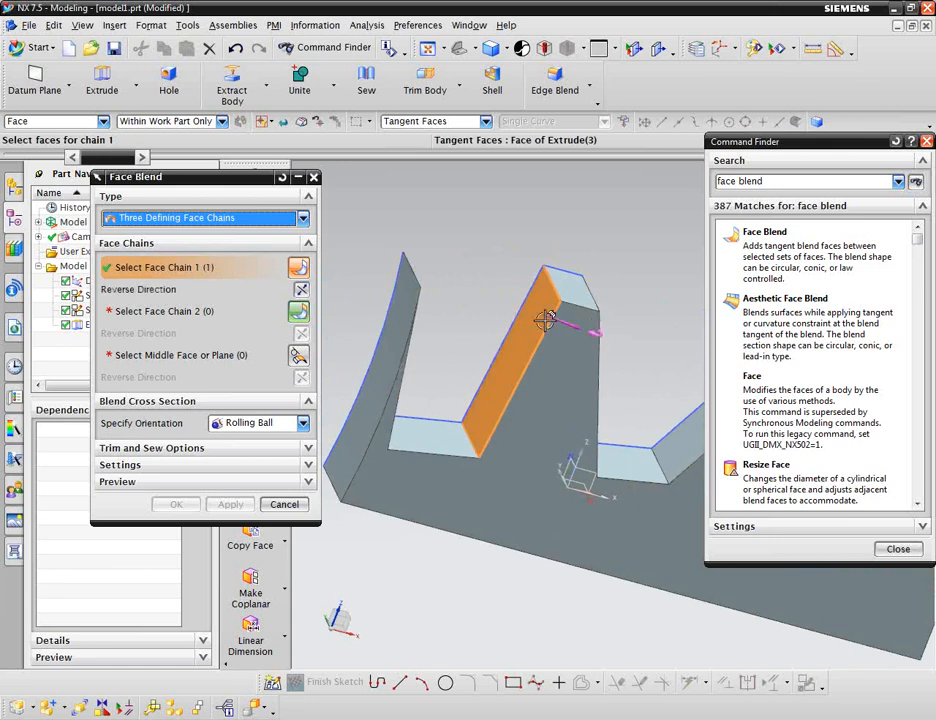
middle_drag(621, 312, 559, 304)
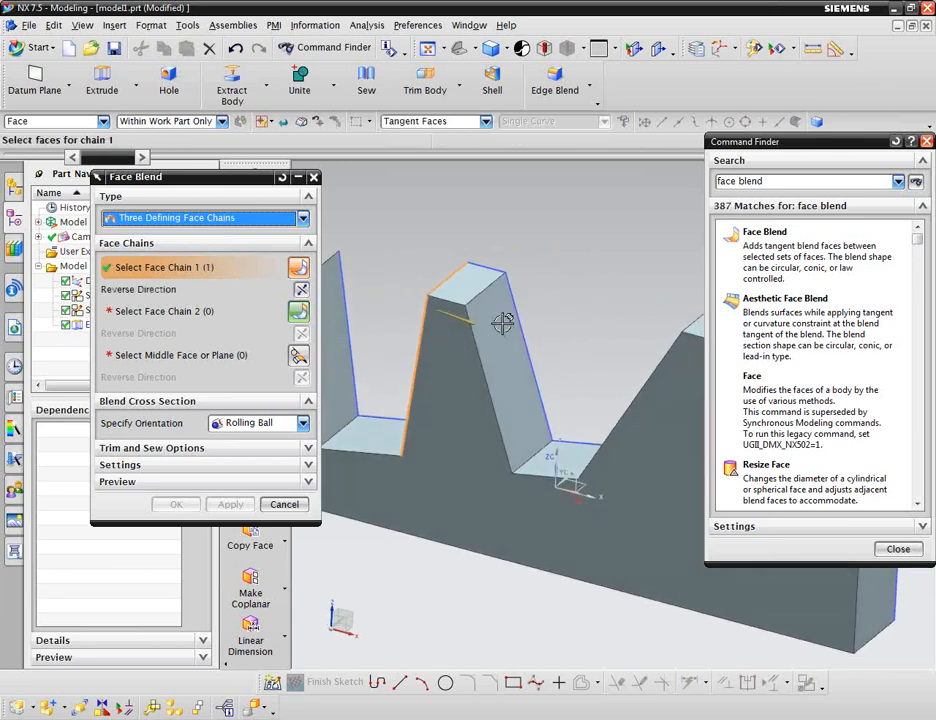
click(186, 316)
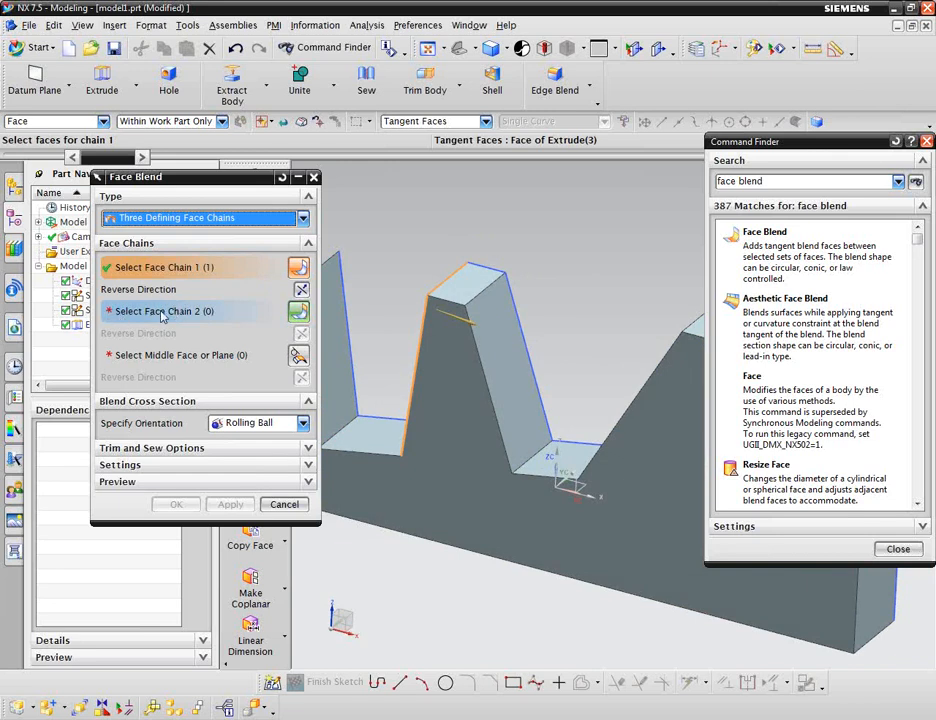
middle_click(393, 236)
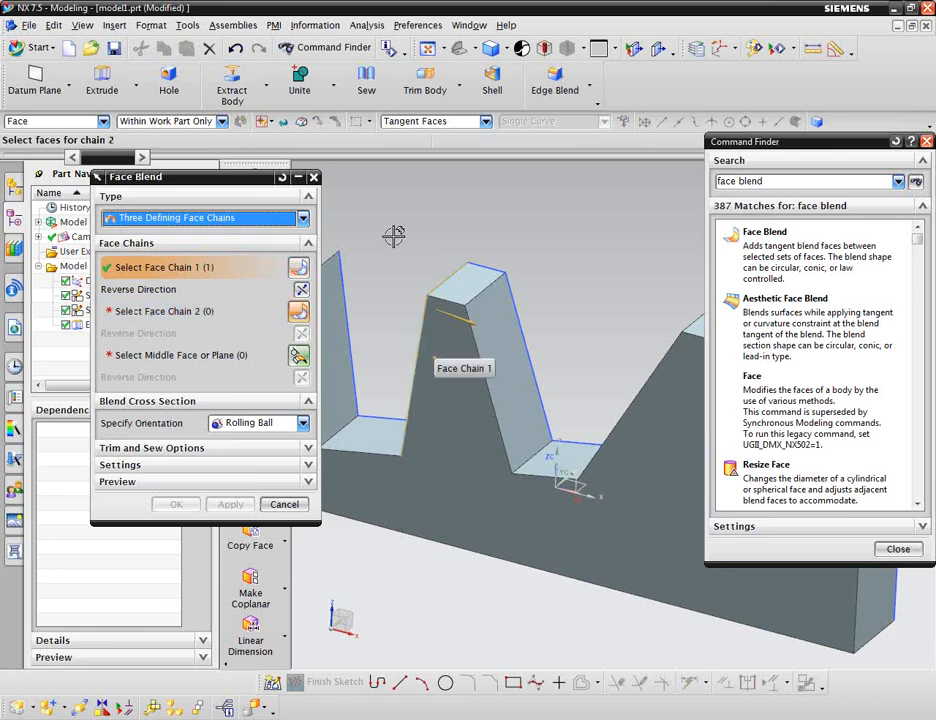
Select the tooth's opposite side face as face chain 2 and its top face as the middle face.
click(503, 334)
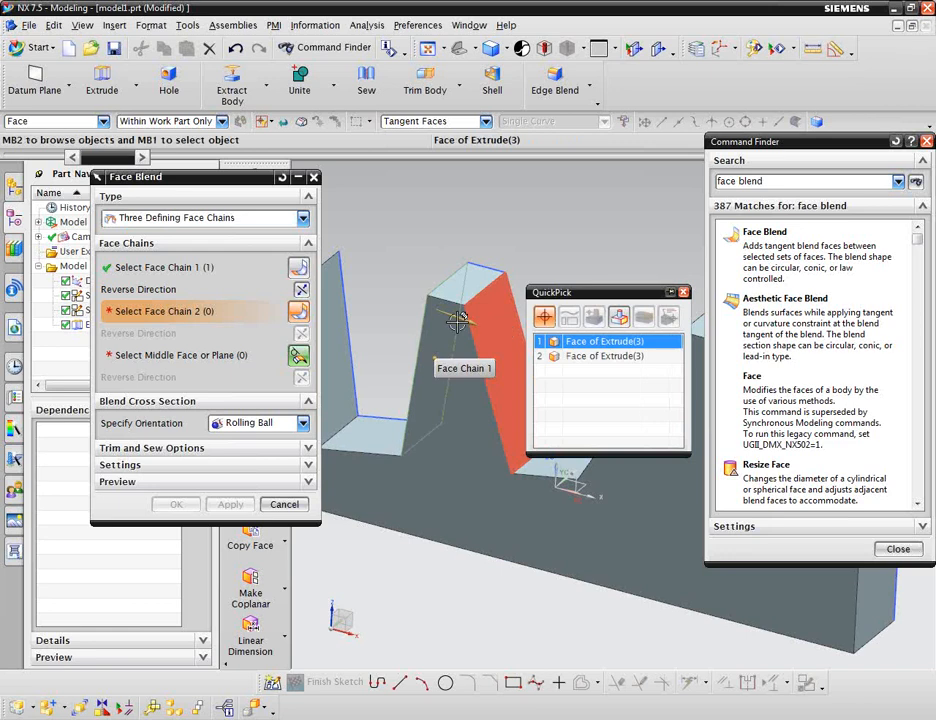
click(600, 341)
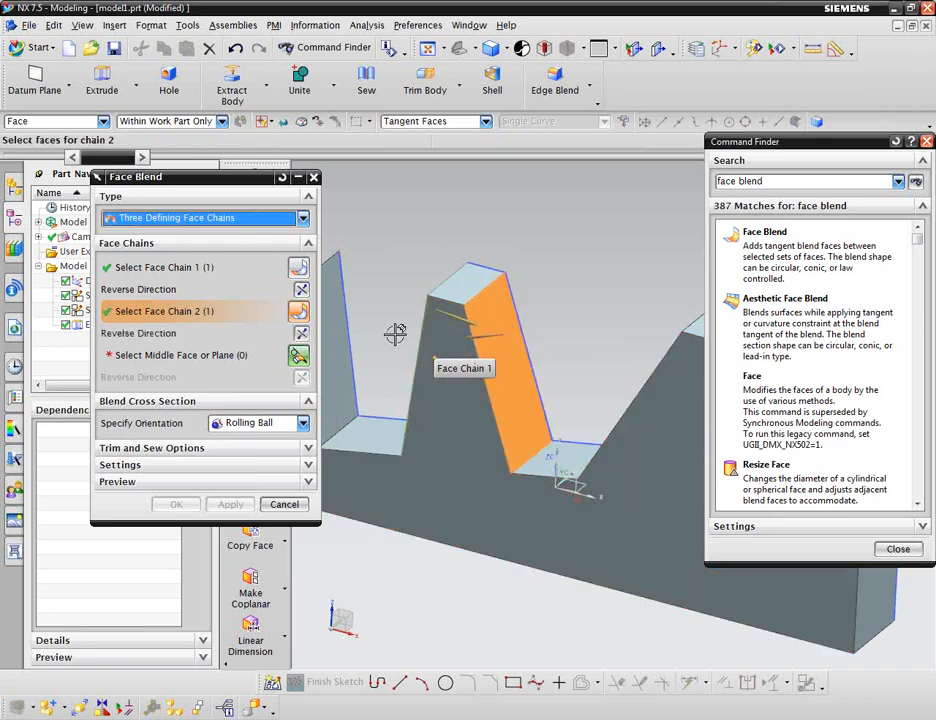
middle_click(382, 280)
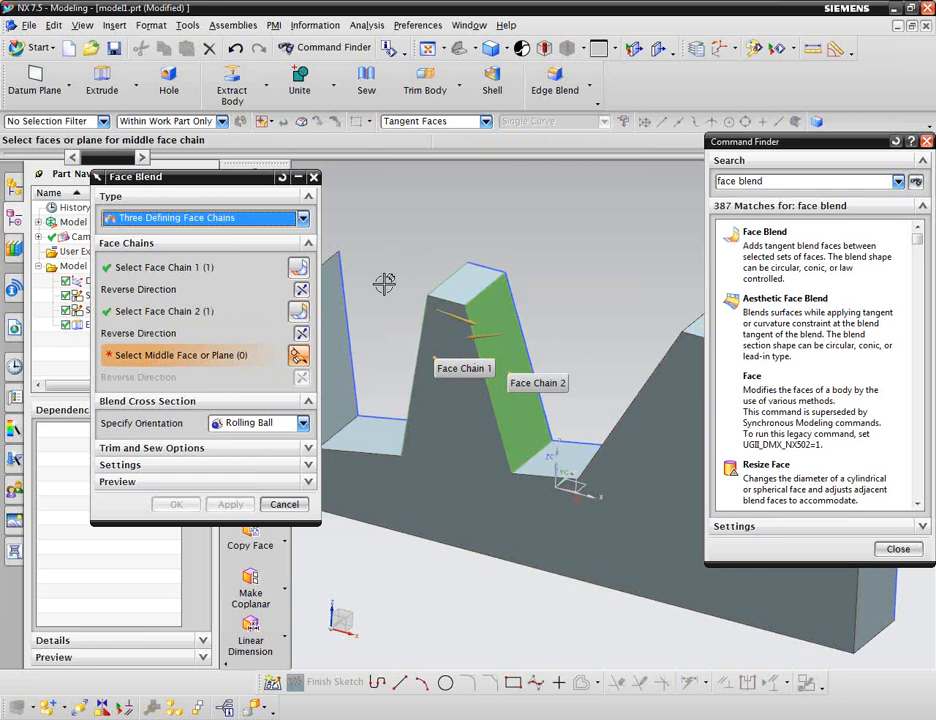
click(468, 282)
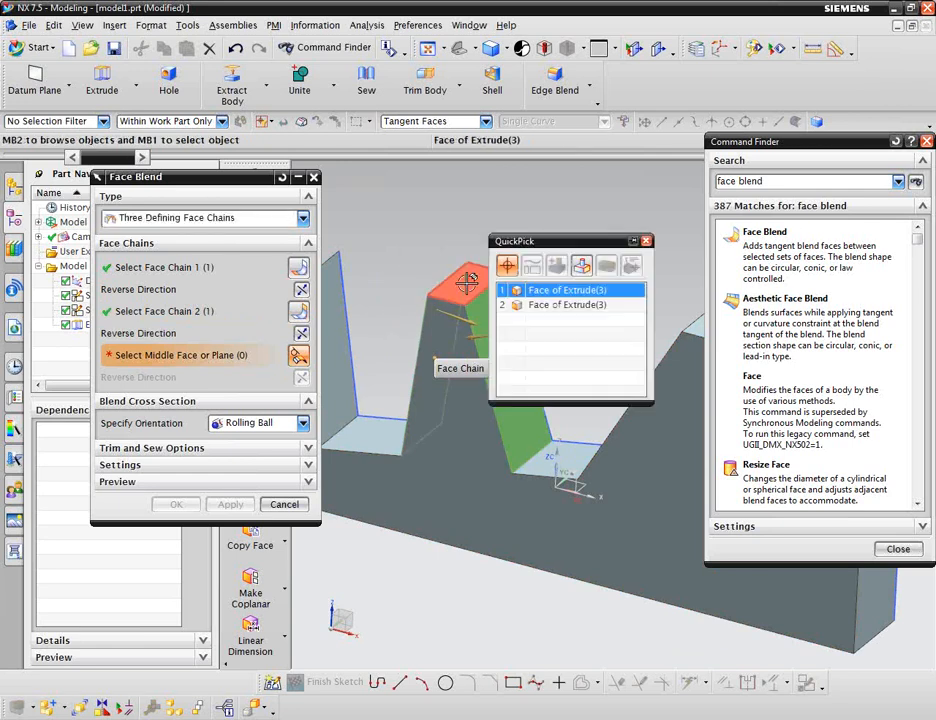
click(548, 305)
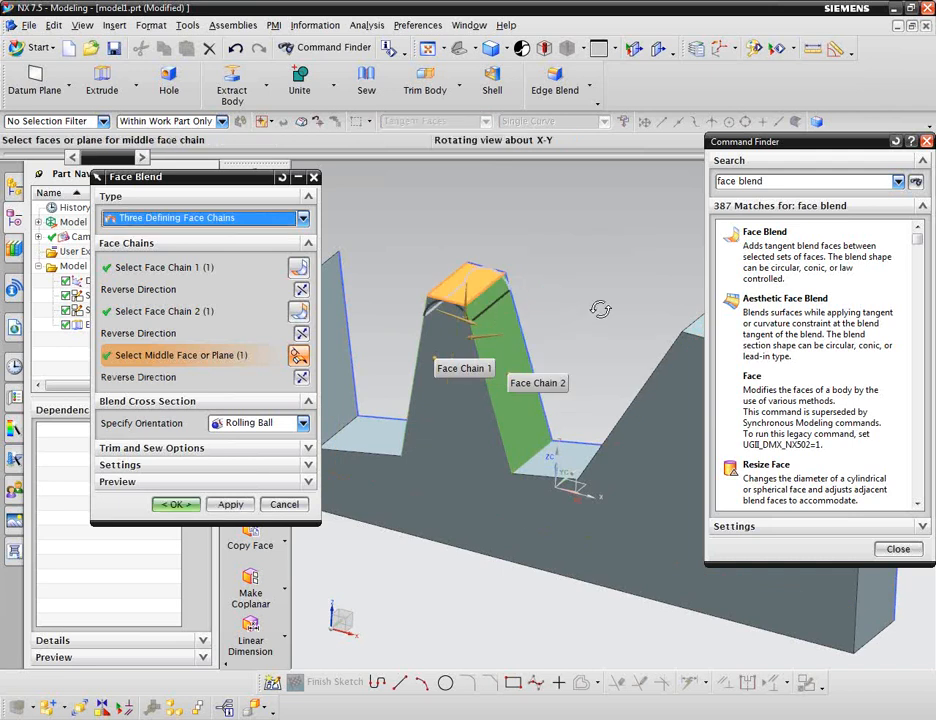
Apply the three-face-chain blend to round the first tooth's top.
mouse_move(600, 310)
middle_down()
mouse_move(619, 299)
mouse_move(612, 292)
middle_up()
scroll(543, 271, up, 4)
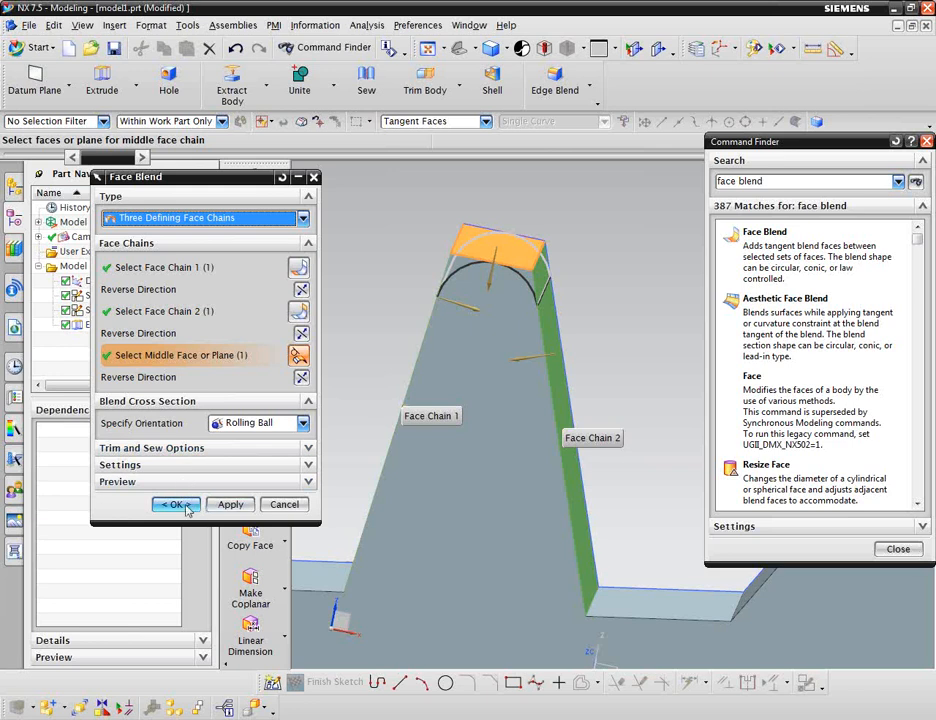
click(225, 504)
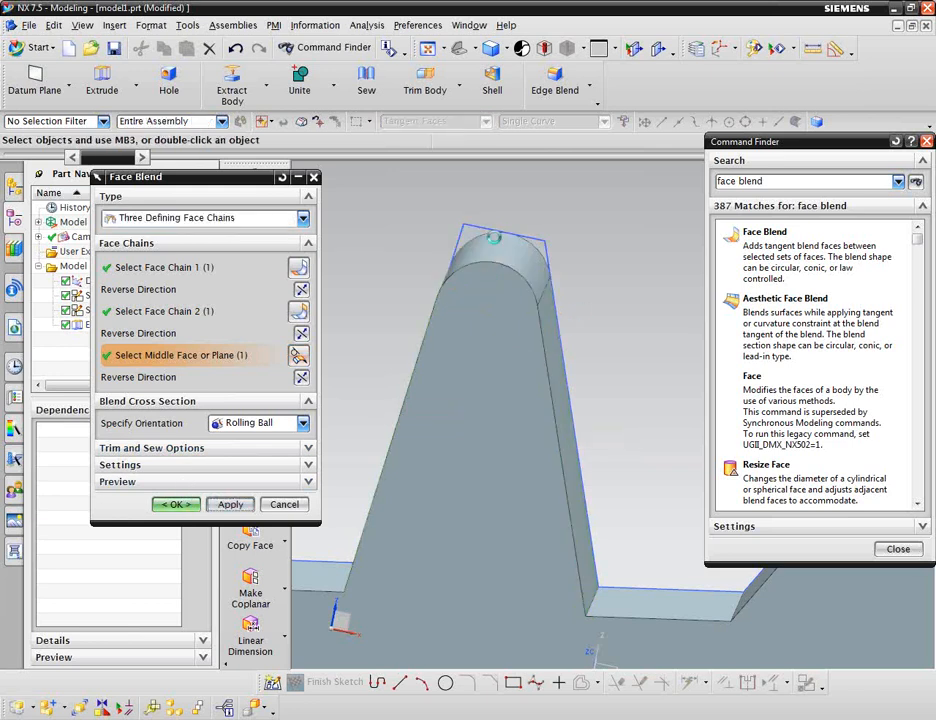
Orbit to the second tooth and select its sloped face as face chain 1 and its vertical face as face chain 2.
middle_drag(539, 244, 481, 288)
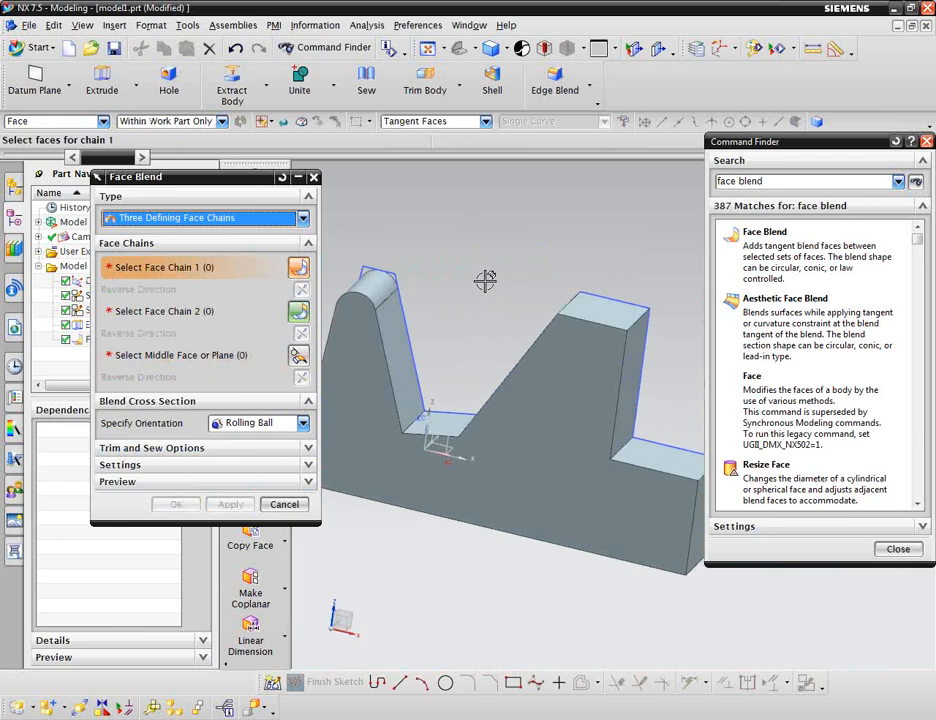
middle_drag(648, 308, 560, 309)
scroll(535, 309, up, 4)
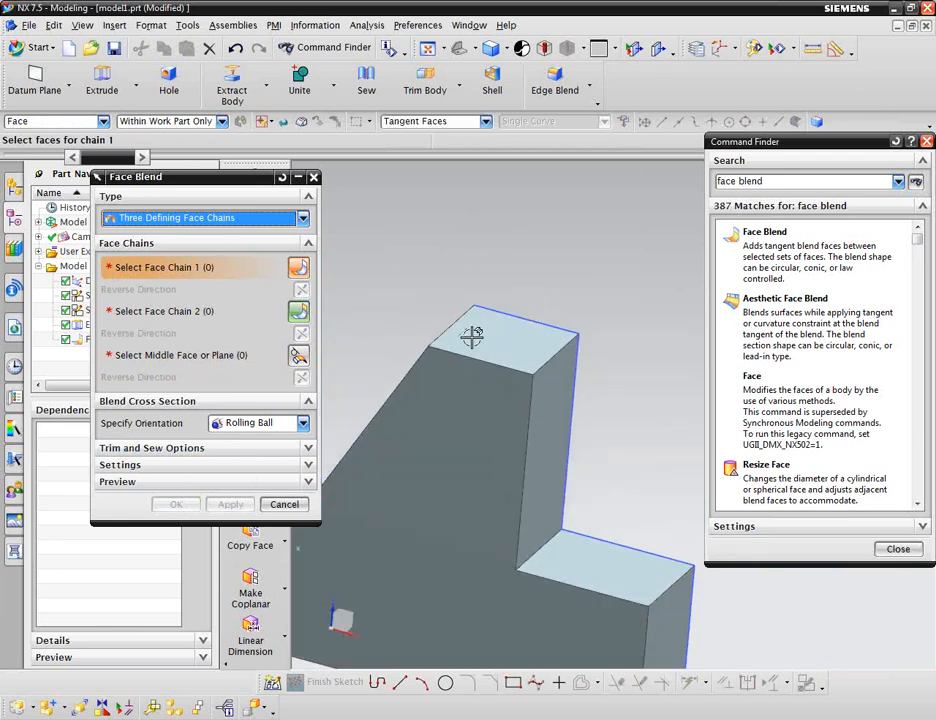
middle_drag(570, 368, 620, 378)
click(555, 368)
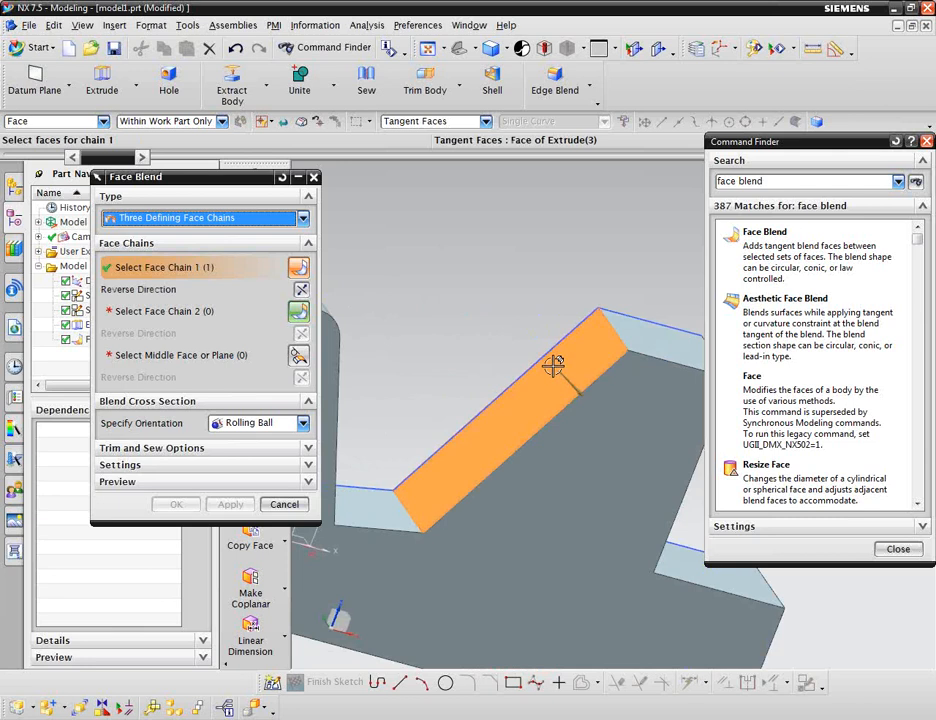
middle_drag(508, 307, 352, 310)
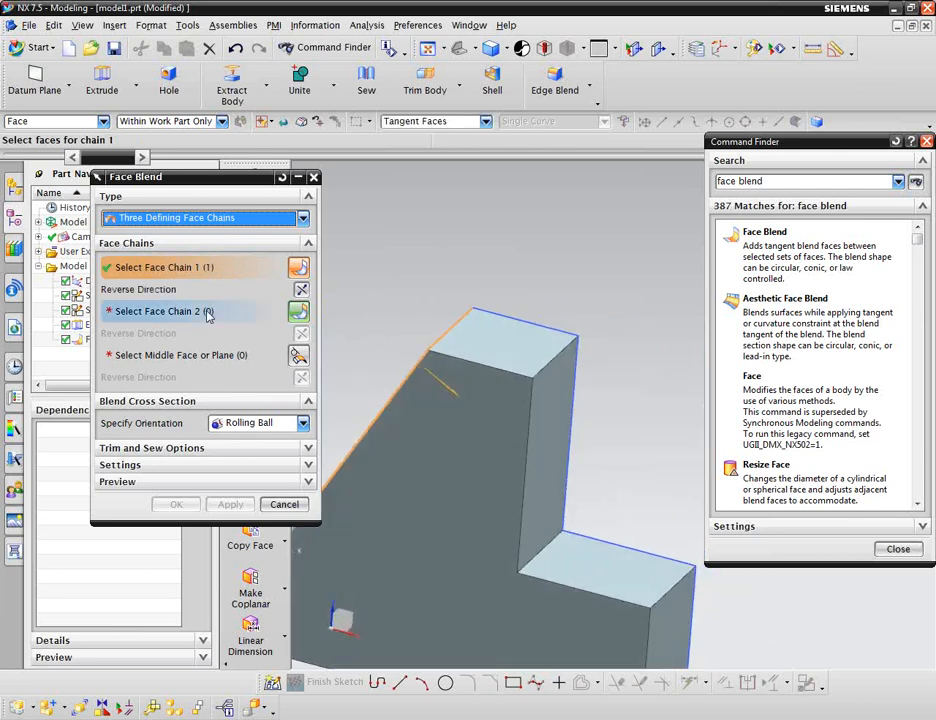
click(205, 311)
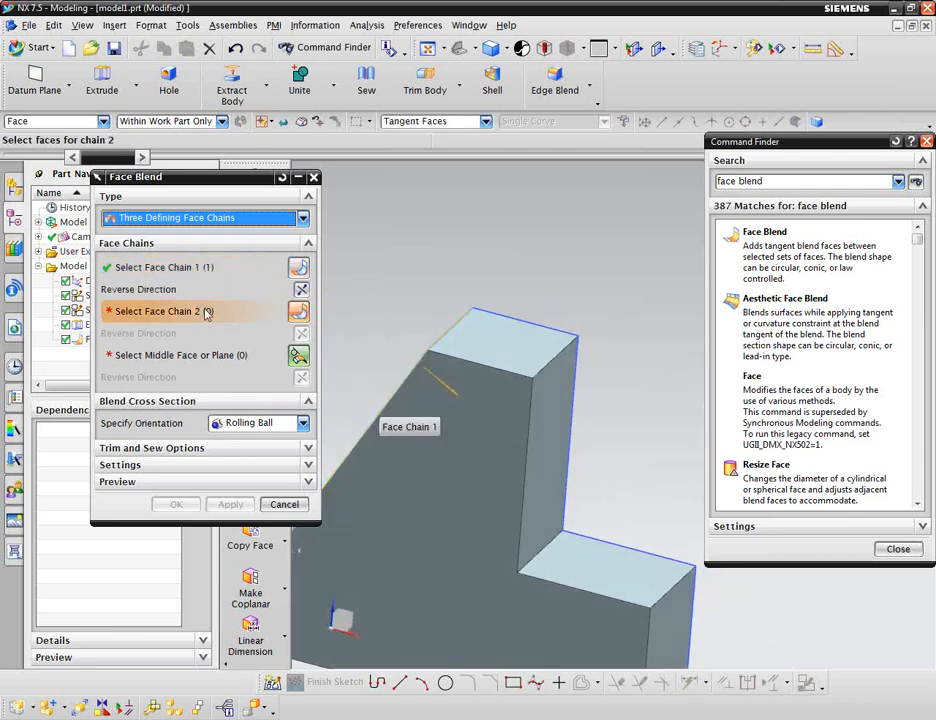
click(550, 415)
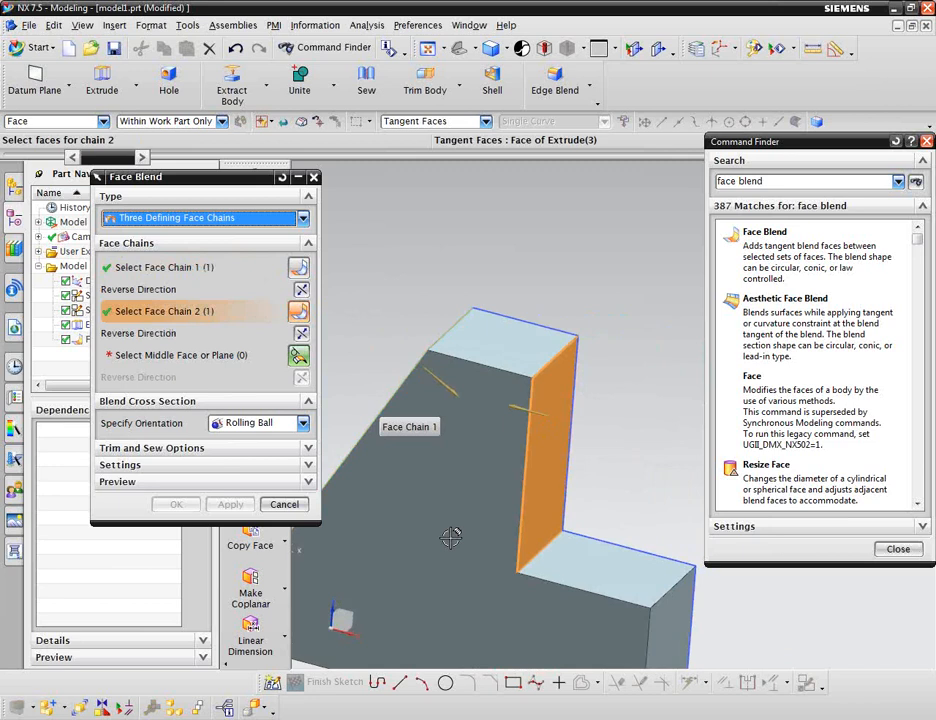
Flip the direction of face chain 2 back and forth.
double_click(530, 407)
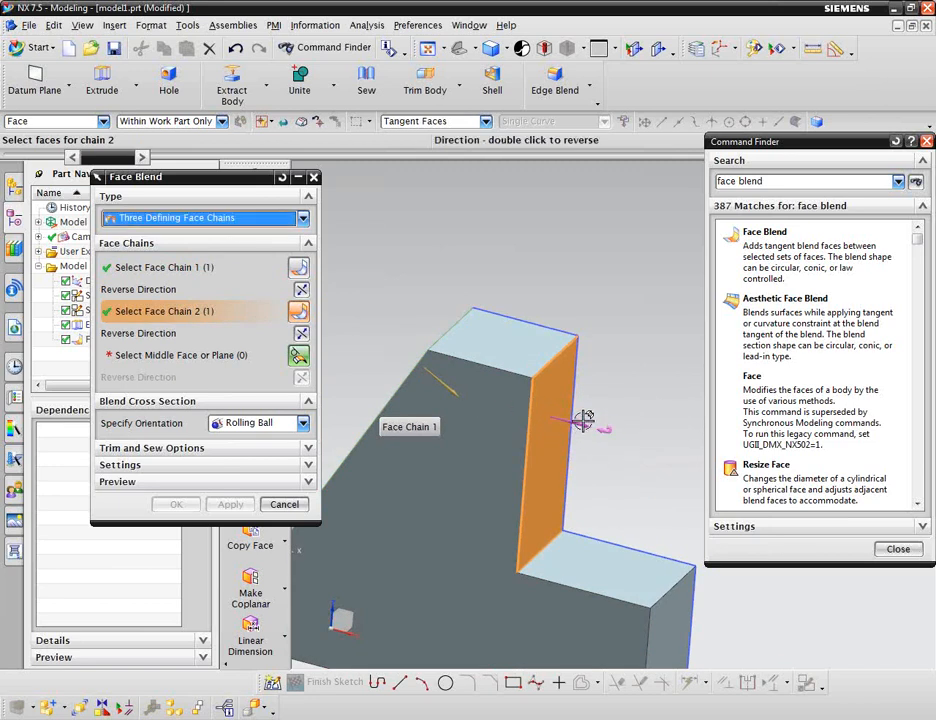
double_click(530, 410)
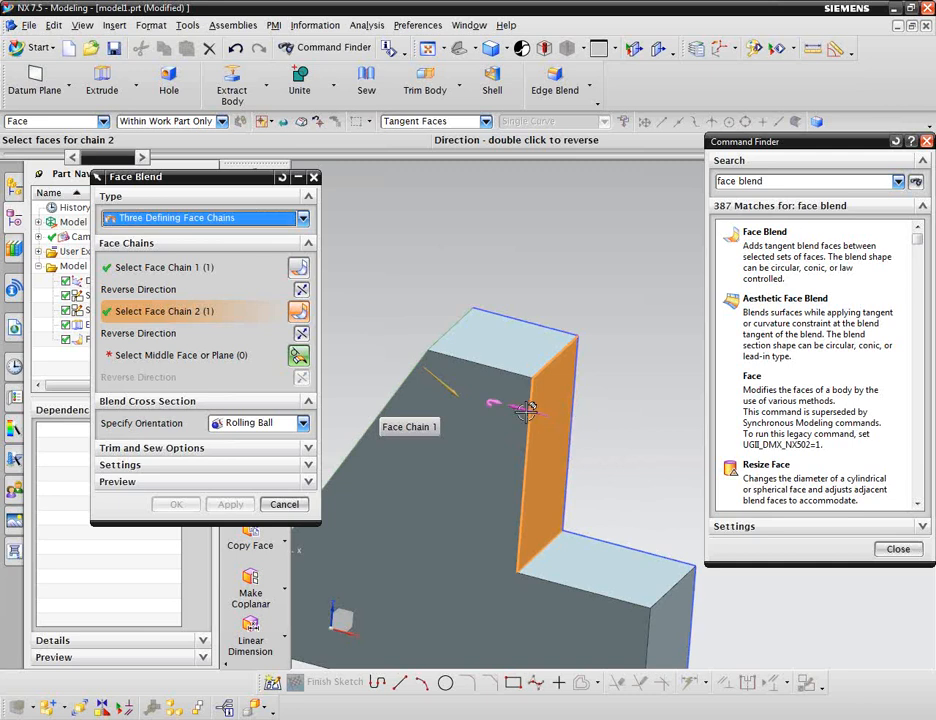
double_click(527, 410)
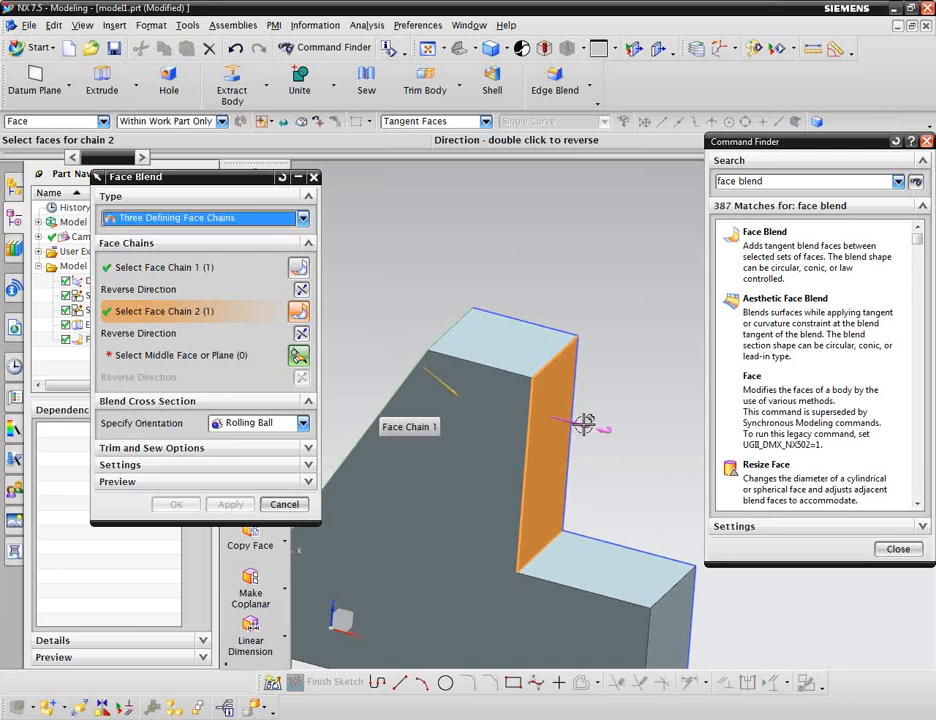
double_click(584, 424)
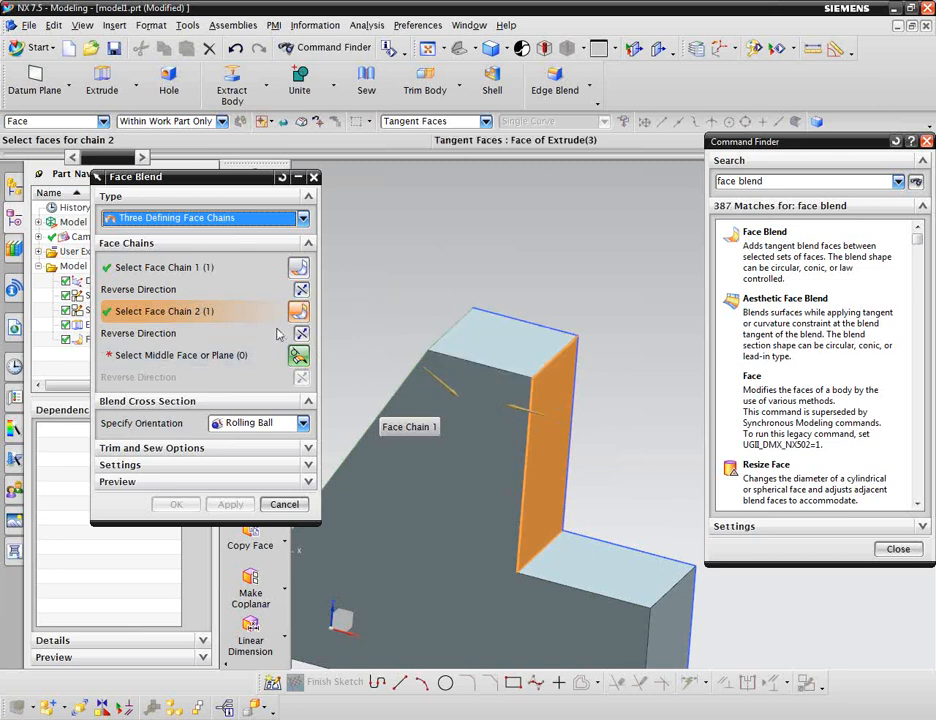
Pick the second tooth's top face as the middle face and finish the Face Blend.
click(252, 354)
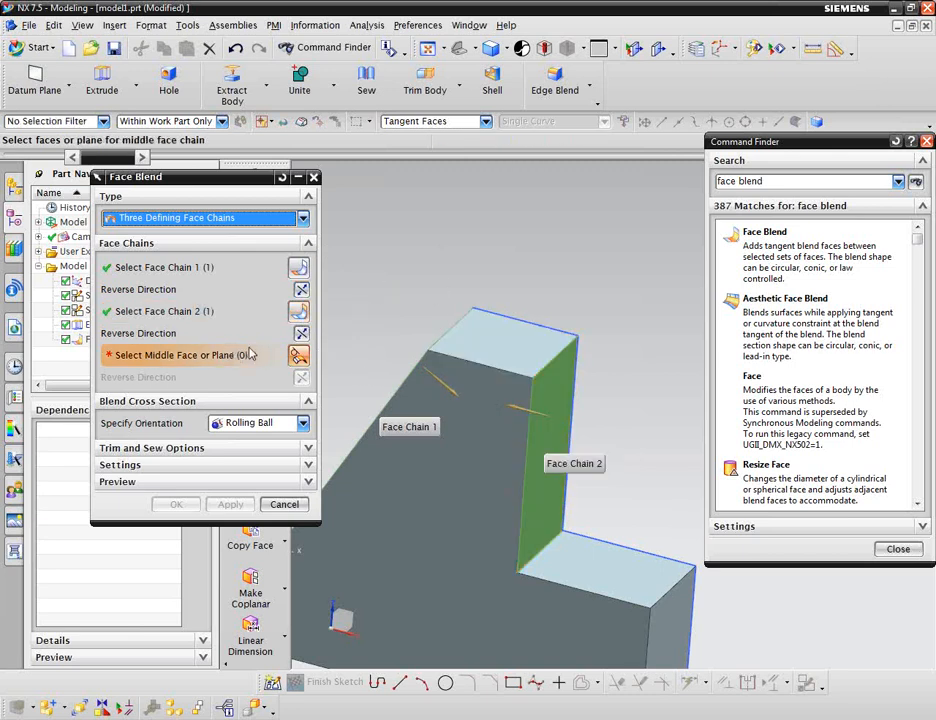
click(508, 329)
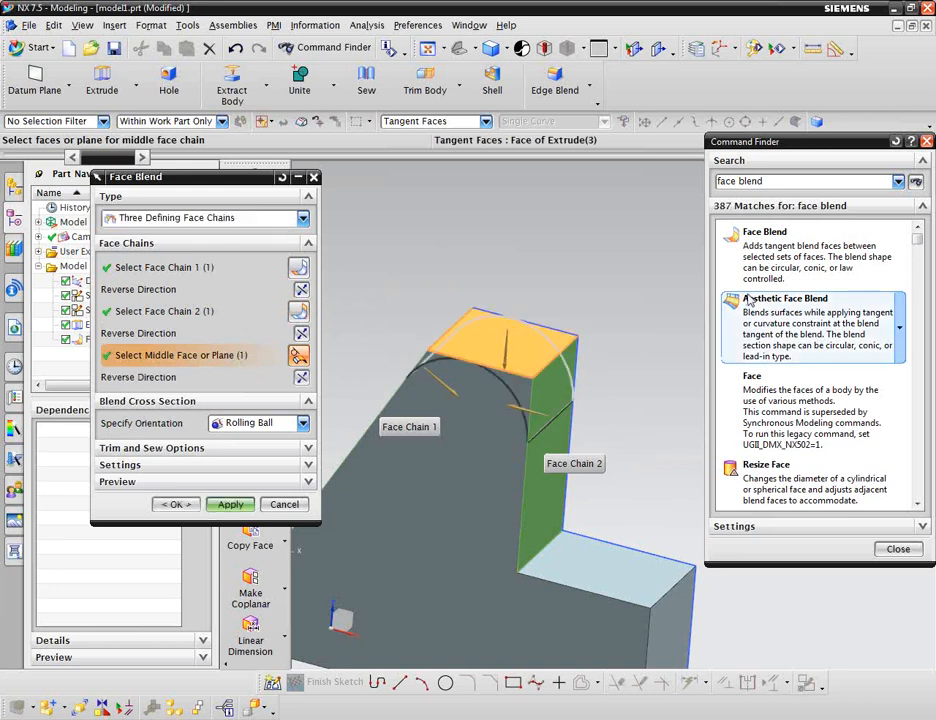
middle_drag(428, 288, 455, 262)
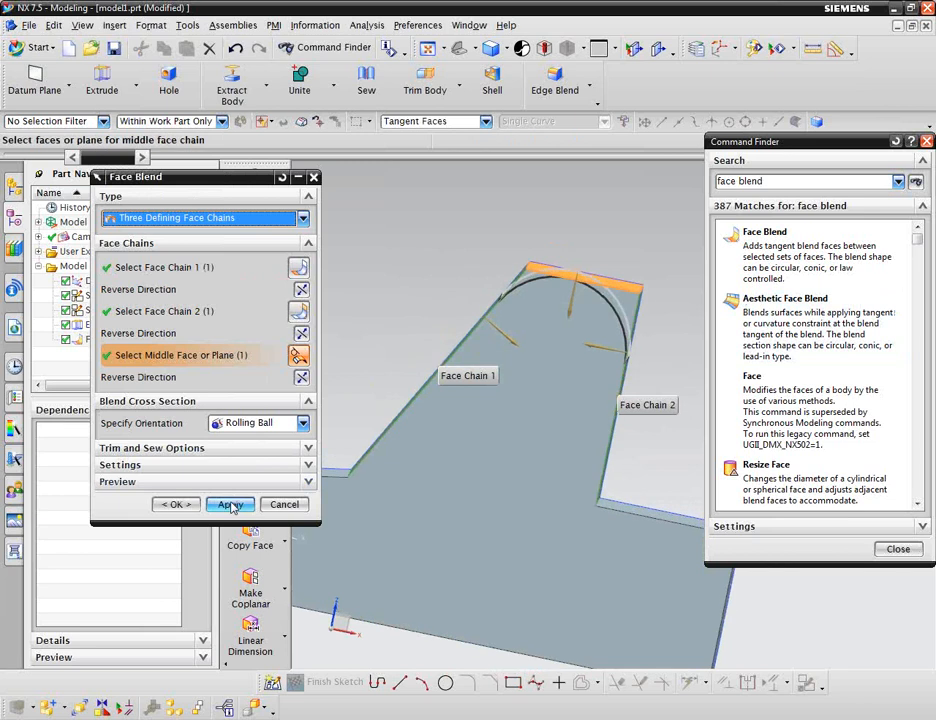
click(177, 504)
Orbit and zoom around the model to inspect both rounded teeth.
middle_drag(652, 236, 621, 250)
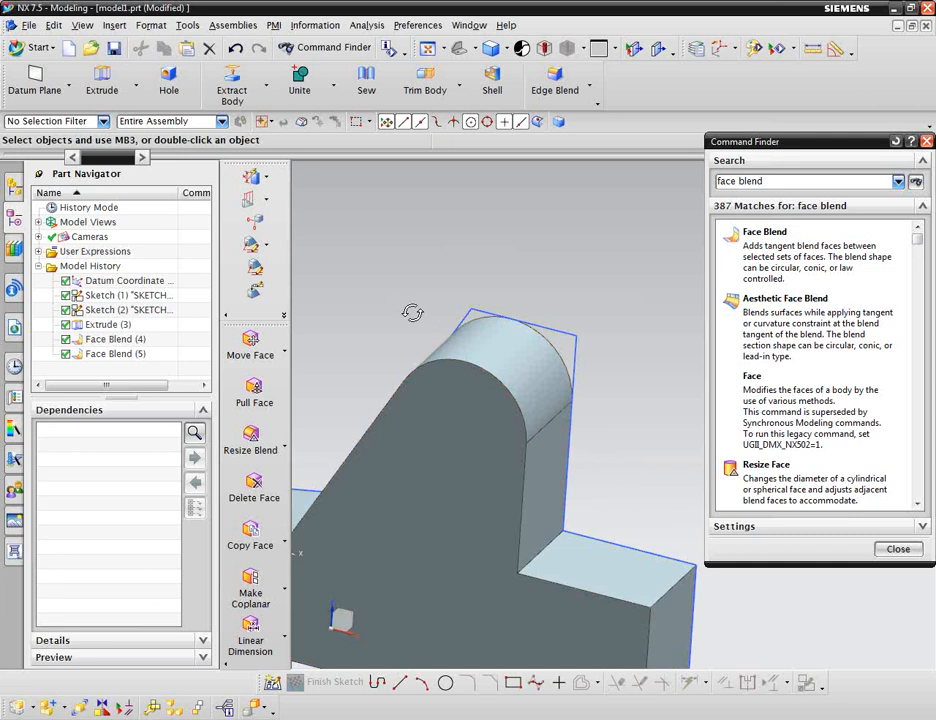
middle_drag(412, 313, 441, 327)
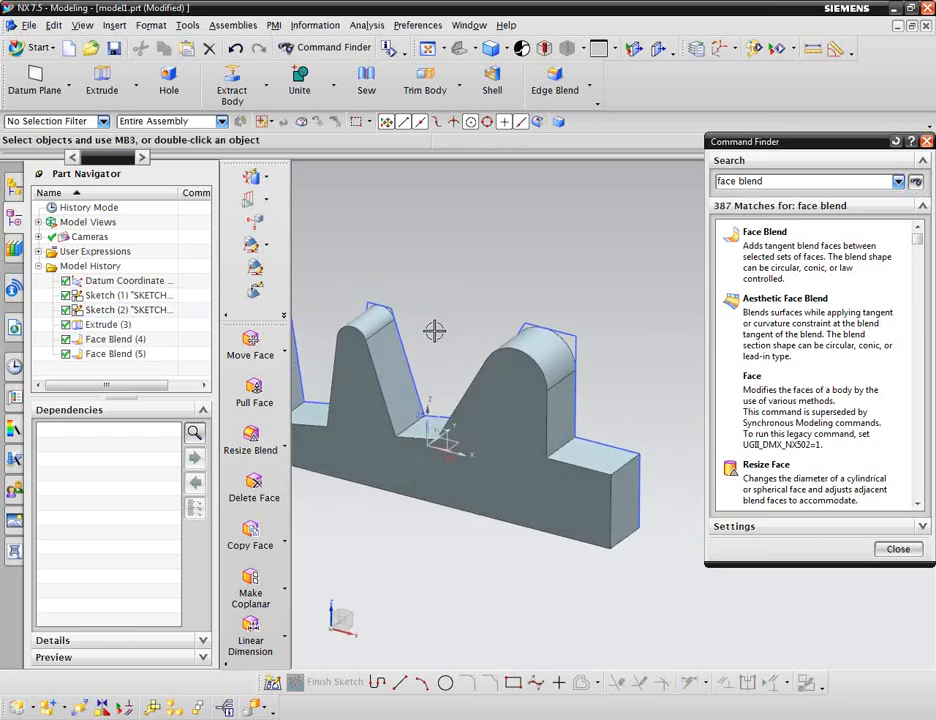
scroll(558, 334, up, 3)
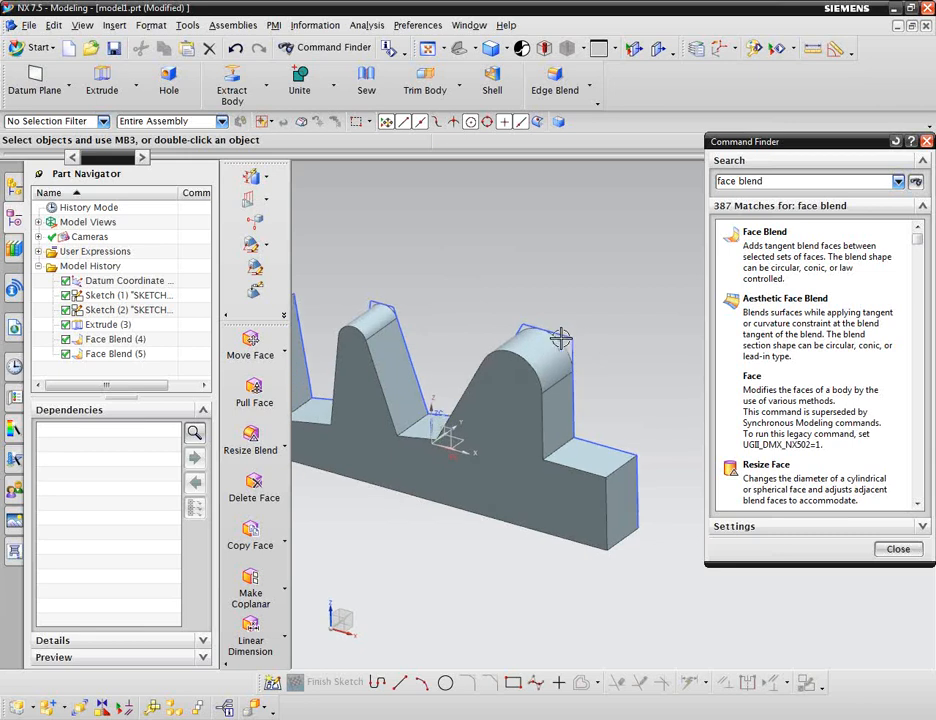
shift+middle_drag(484, 307, 522, 272)
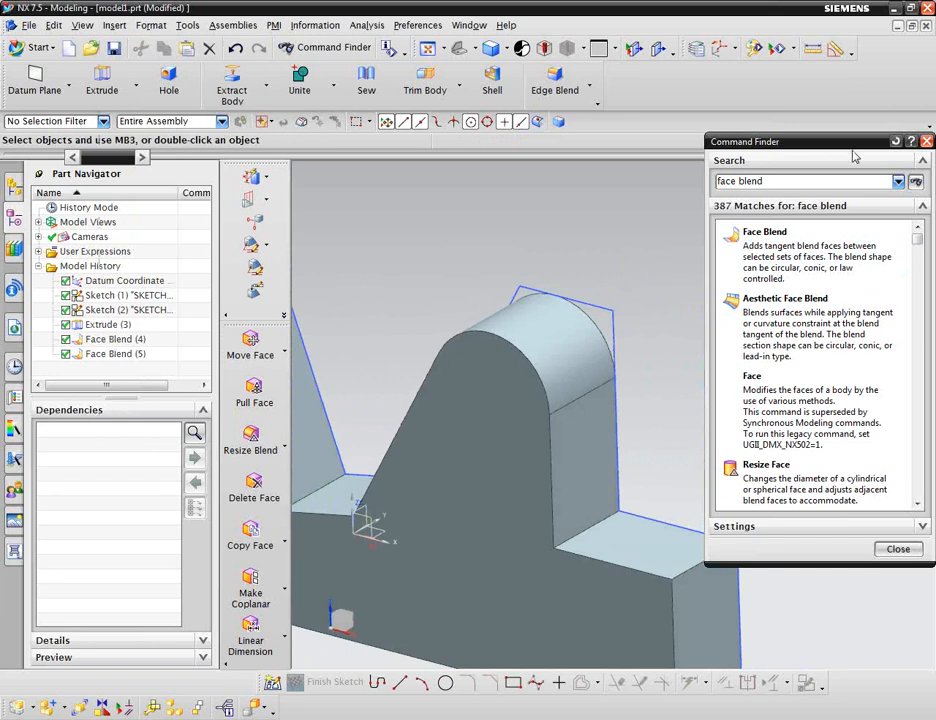
Switch to the PowerPoint slide show.
key(super)
key(super)
key(alt+Tab)
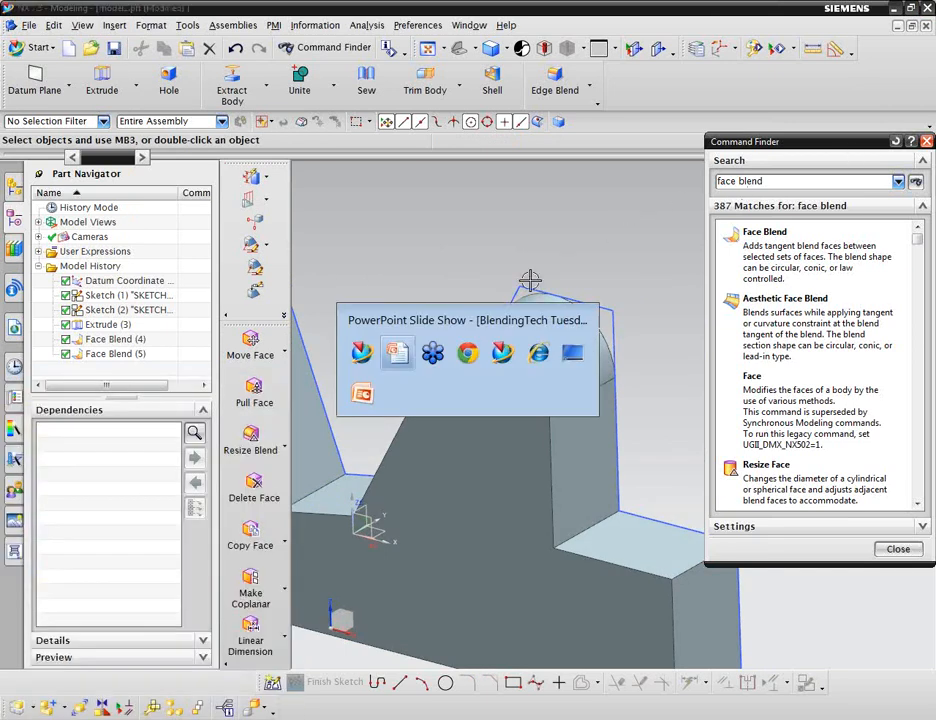
click(363, 395)
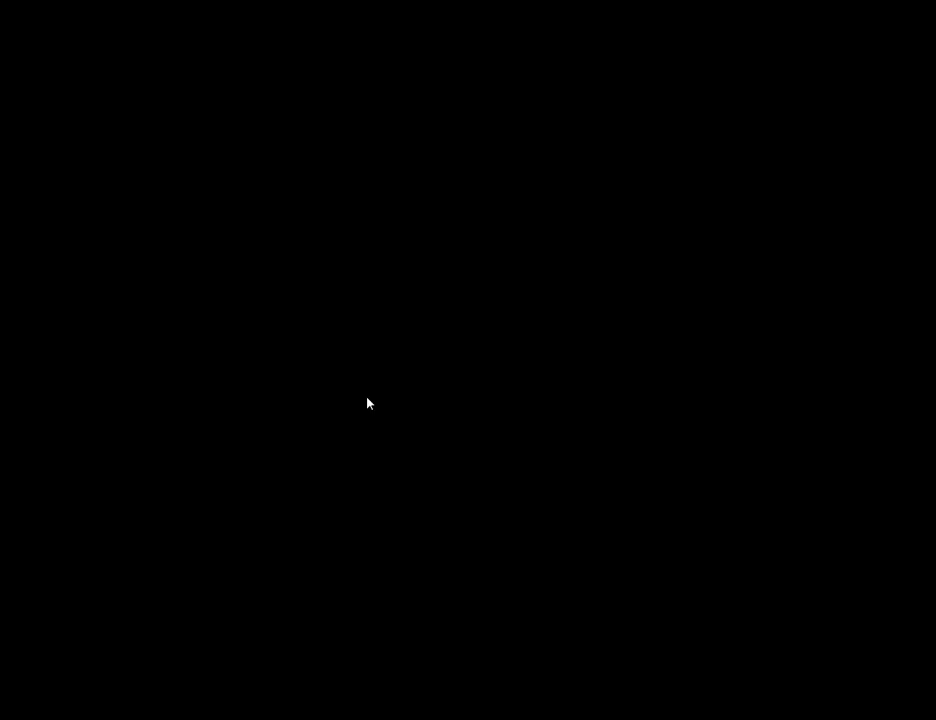
key(Page_Up)
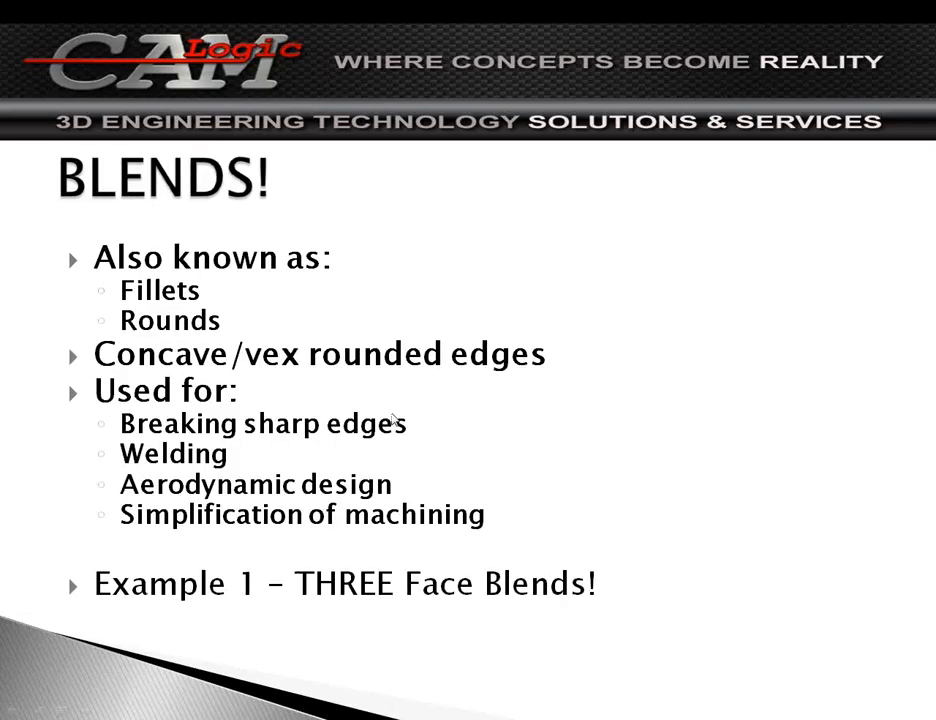
key(Page_Down)
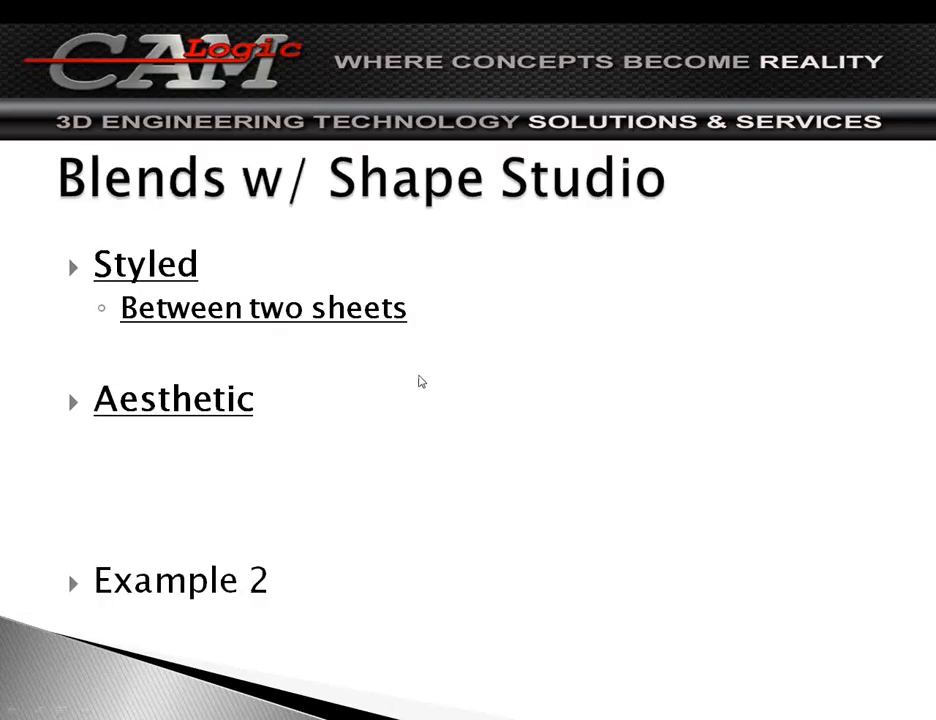
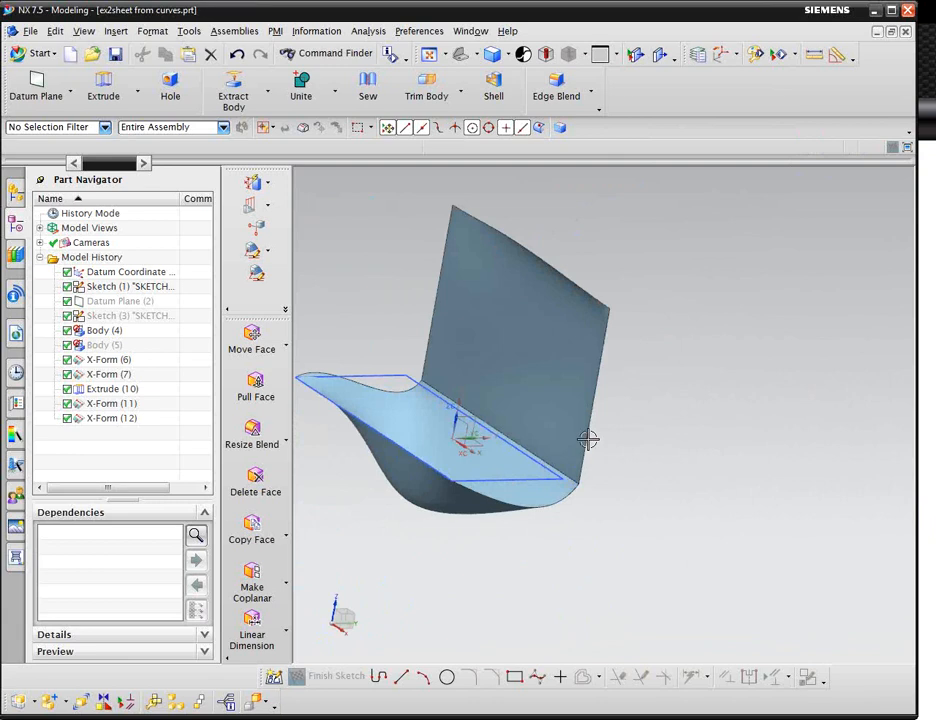
middle_drag(648, 409, 746, 489)
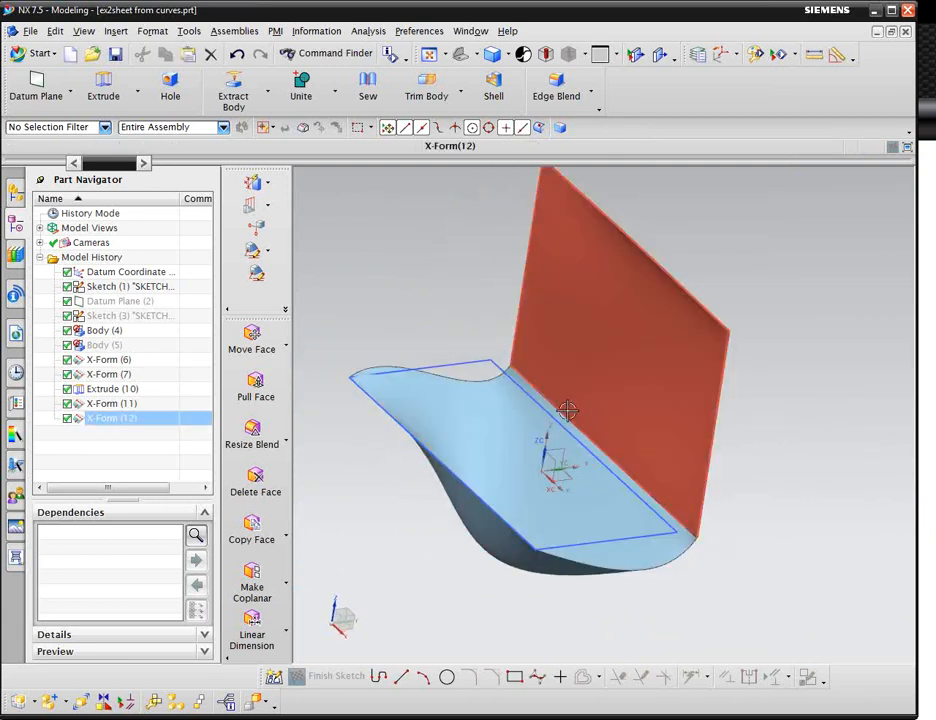
middle_drag(792, 547, 770, 528)
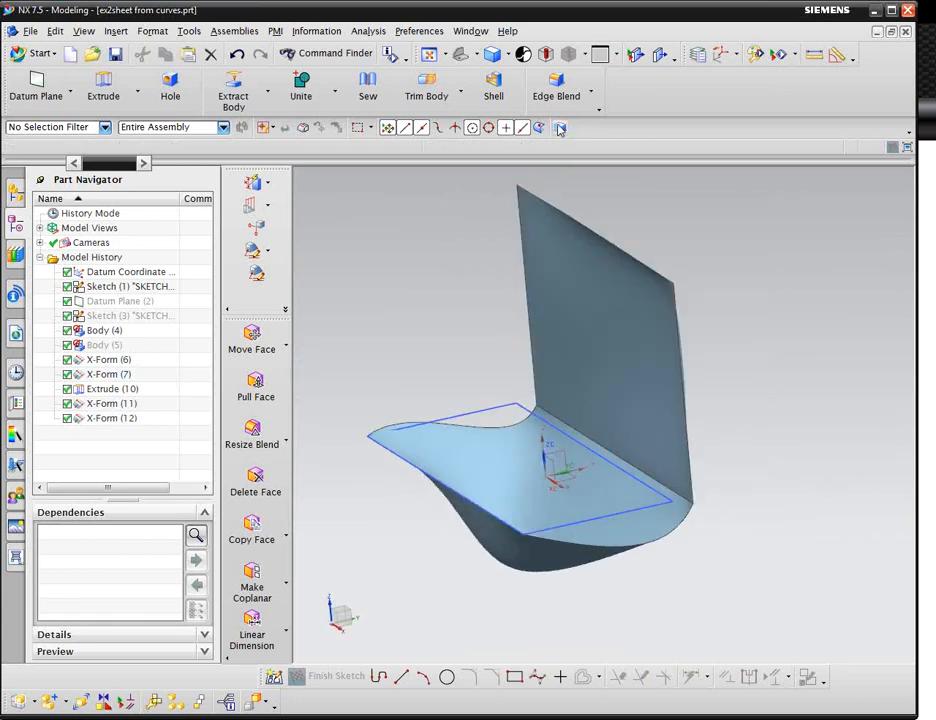
click(116, 31)
mouse_move(177, 158)
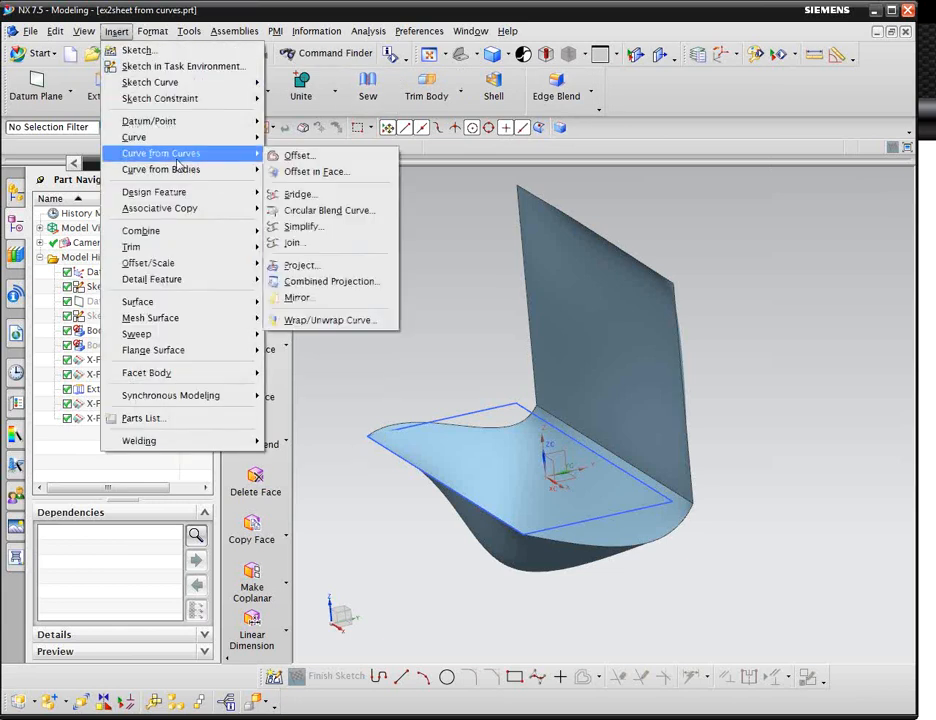
mouse_move(236, 309)
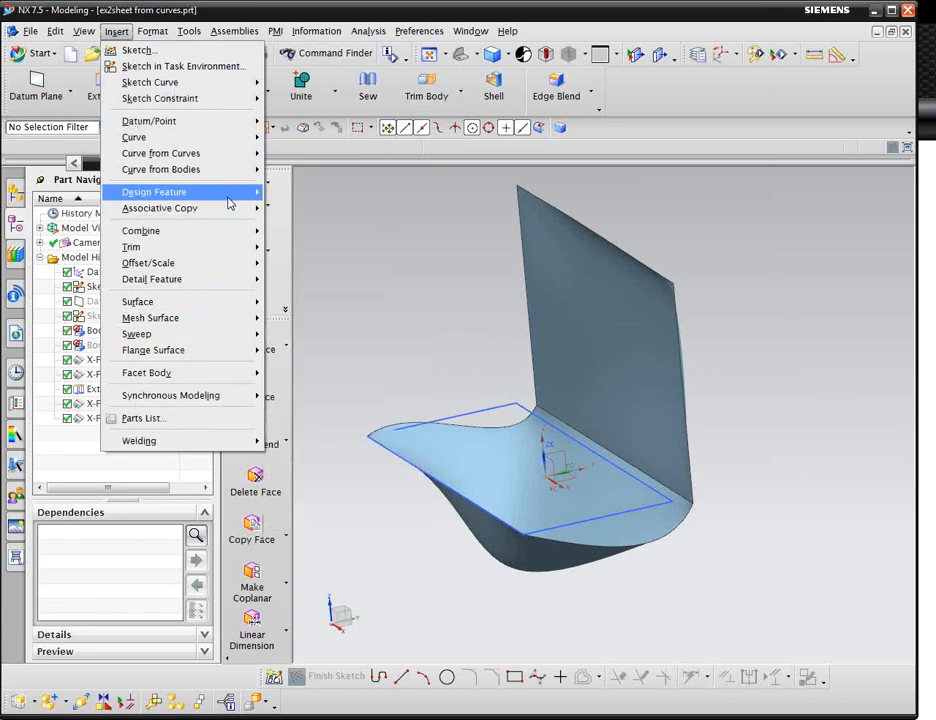
mouse_move(250, 198)
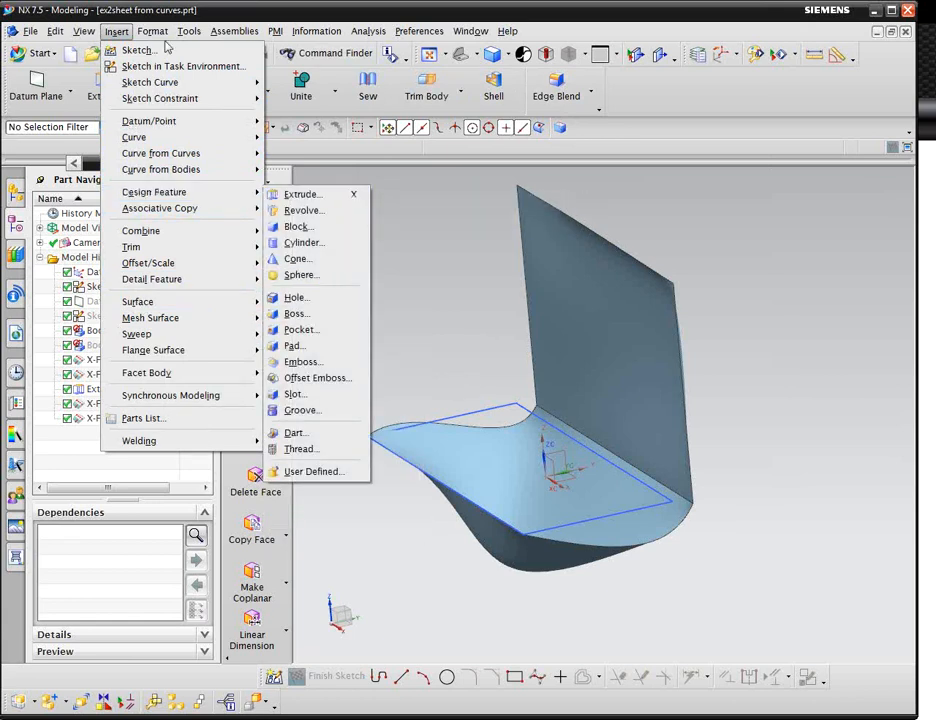
click(316, 31)
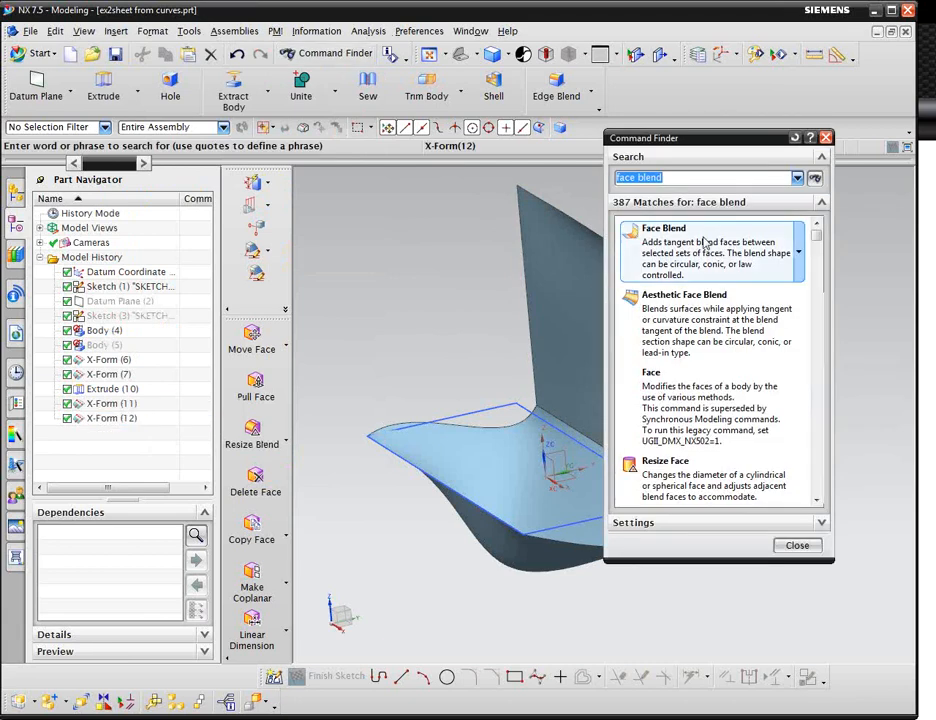
Launch Face Blend from the command search results and set its type to Two Defining Face Chains.
mouse_move(718, 245)
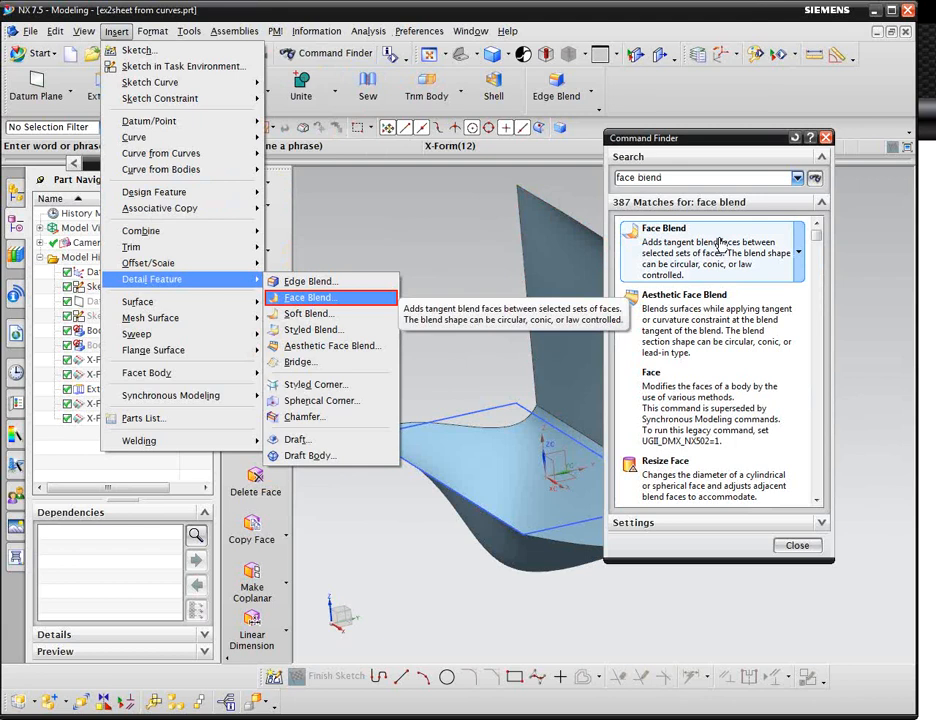
click(718, 245)
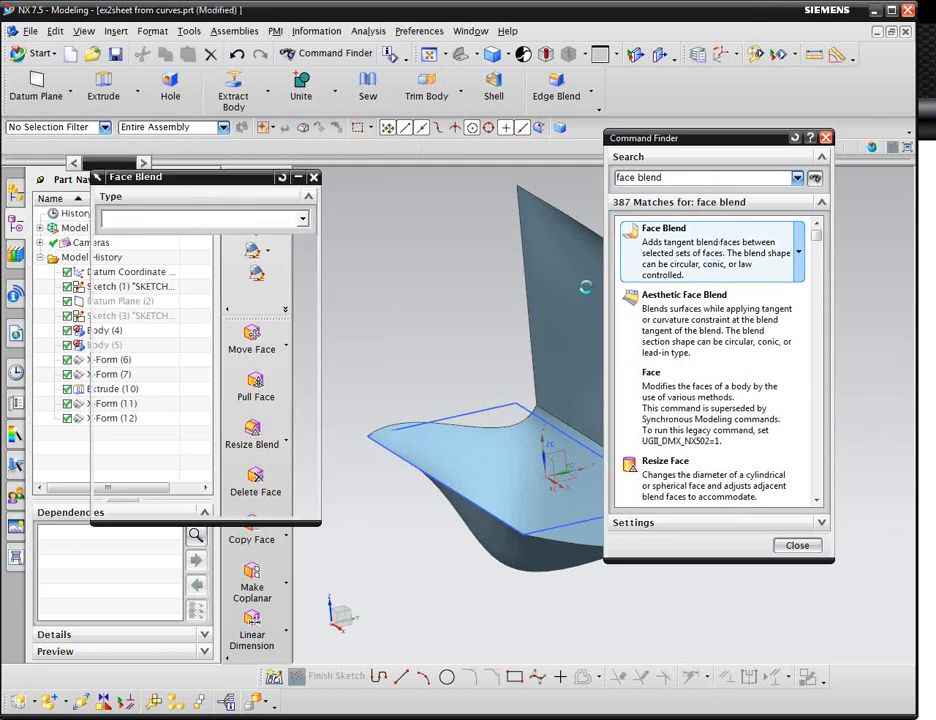
click(826, 137)
click(280, 216)
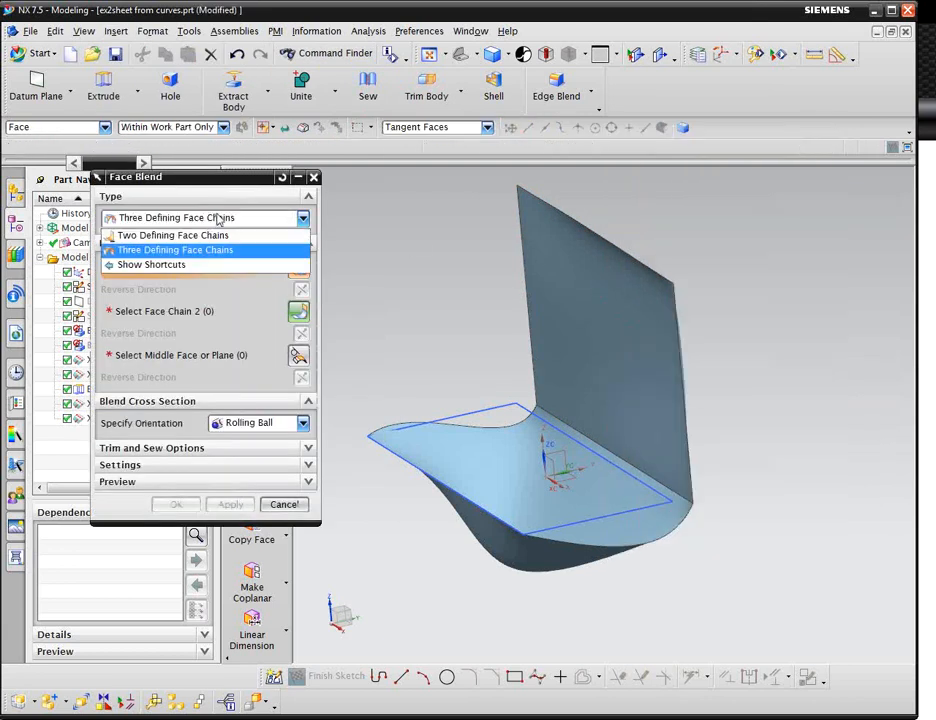
click(220, 235)
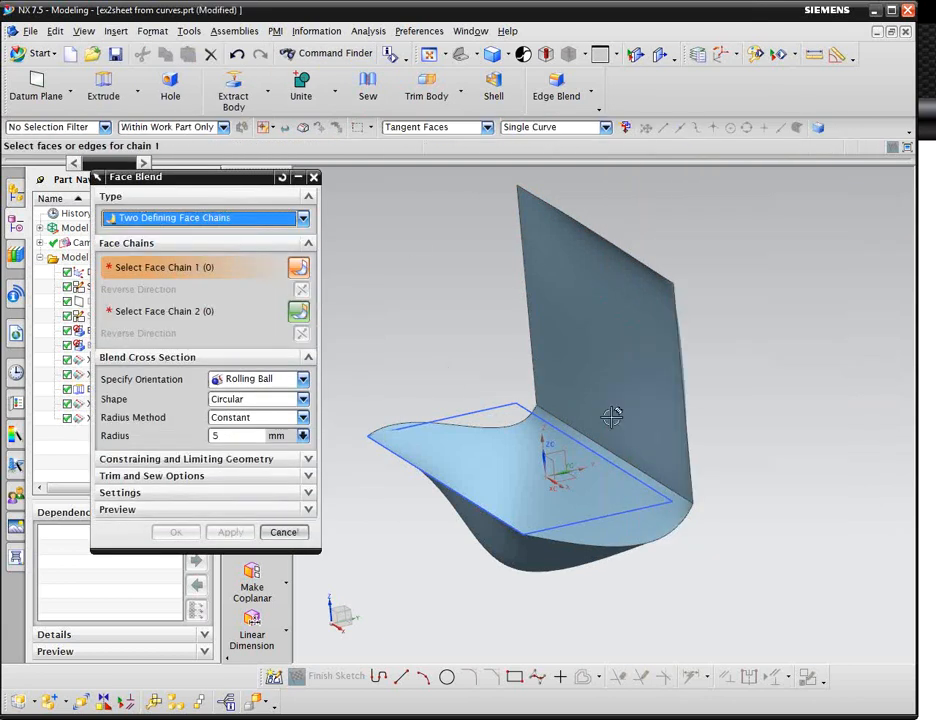
Select the vertical wall as face chain 1 and the curved base as face chain 2, reversing chain 2's direction.
click(654, 398)
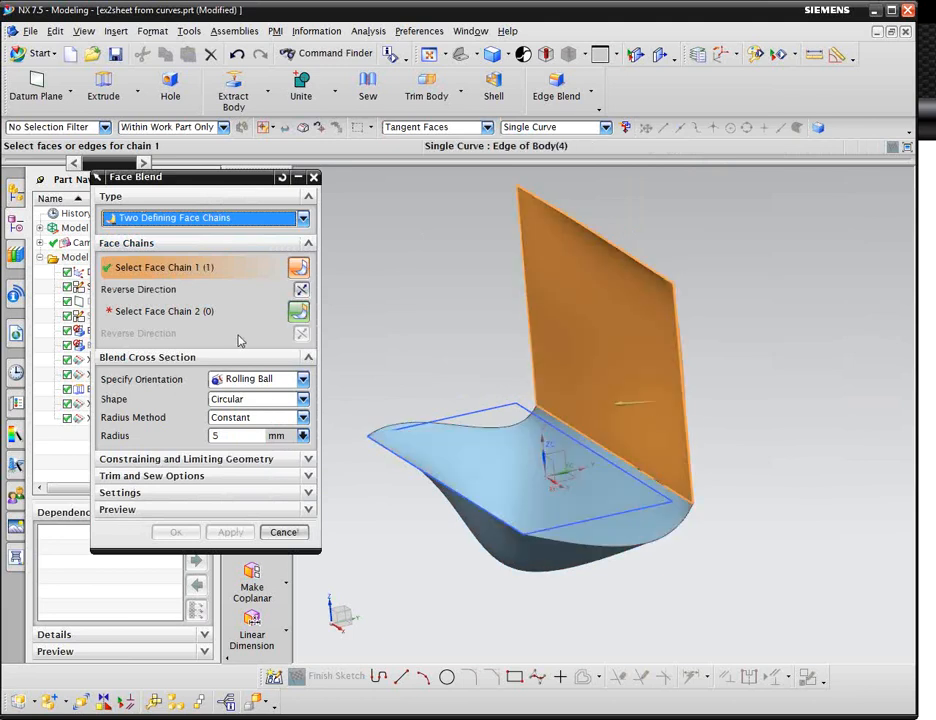
click(170, 311)
click(625, 519)
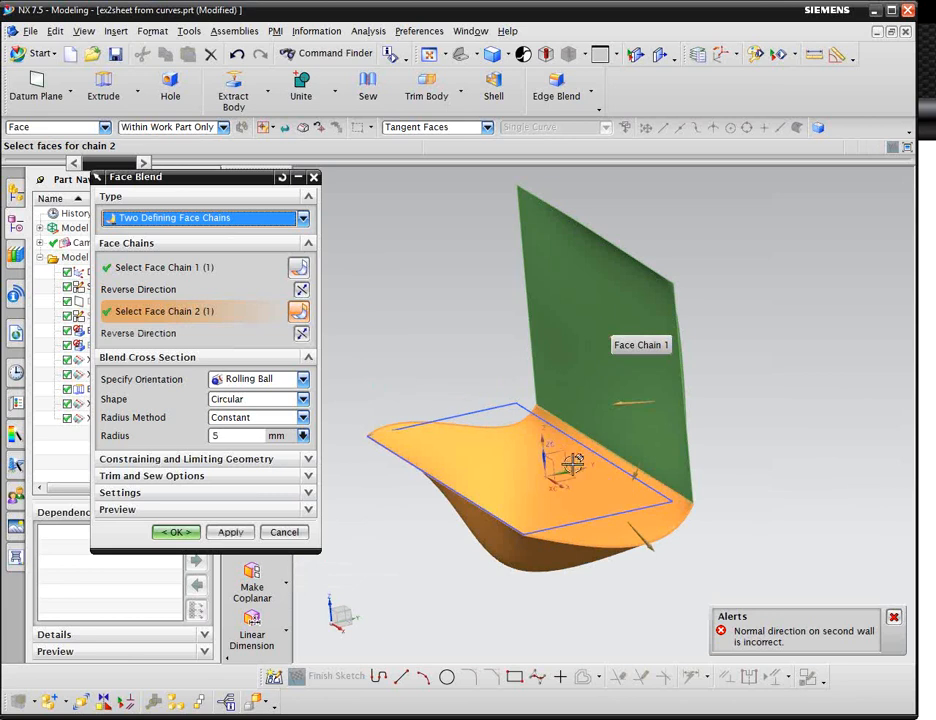
double_click(639, 538)
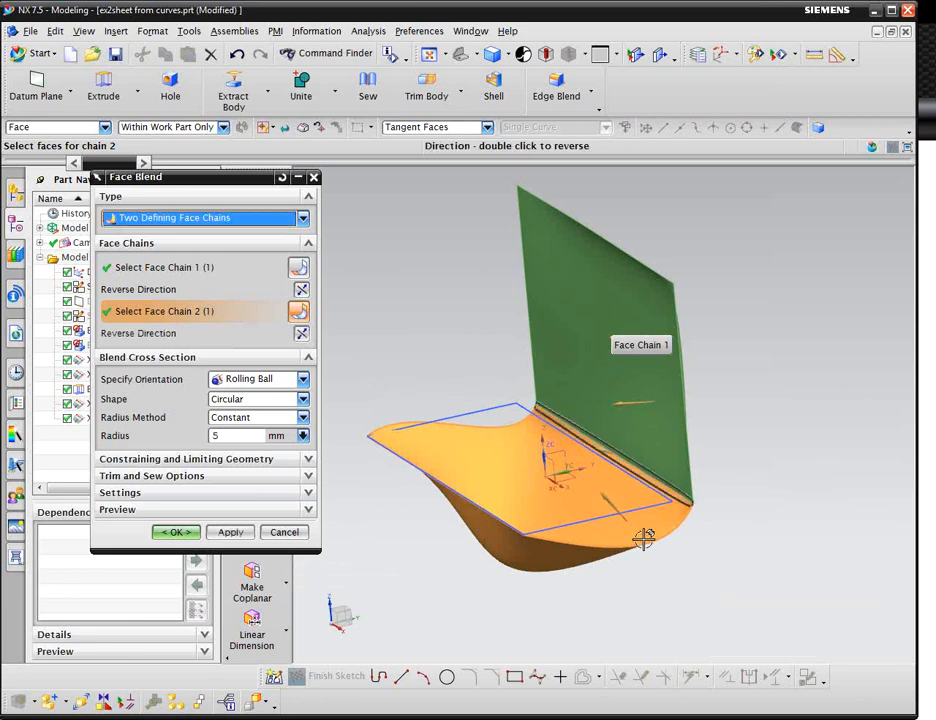
scroll(662, 490, up, 4)
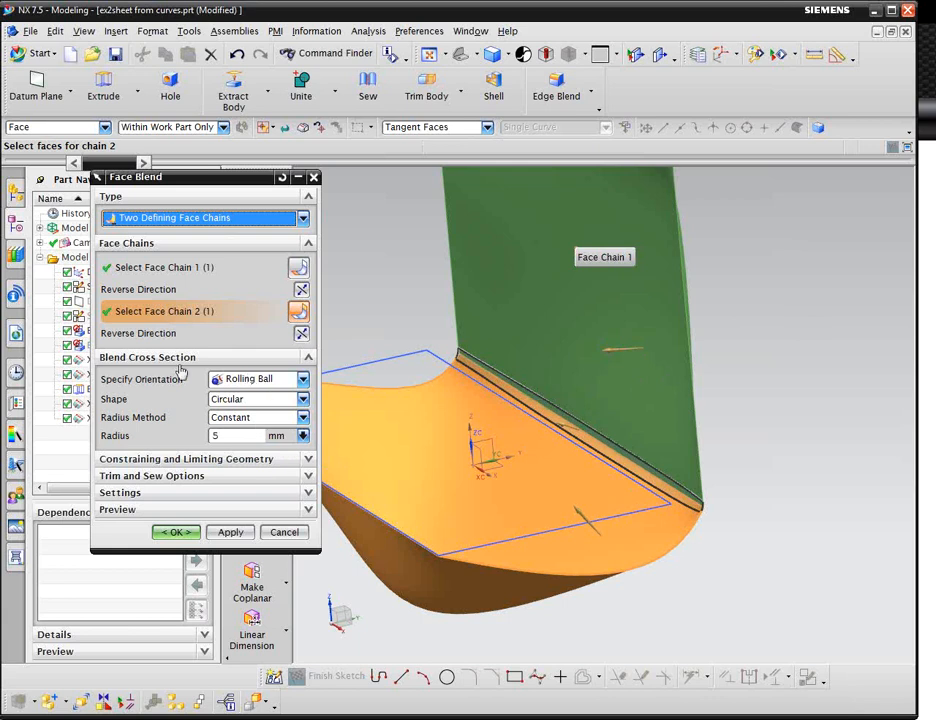
Keep Rolling Ball and Circular, set the radius method to Law Controlled, and pick the wall-base edge as spine.
click(242, 386)
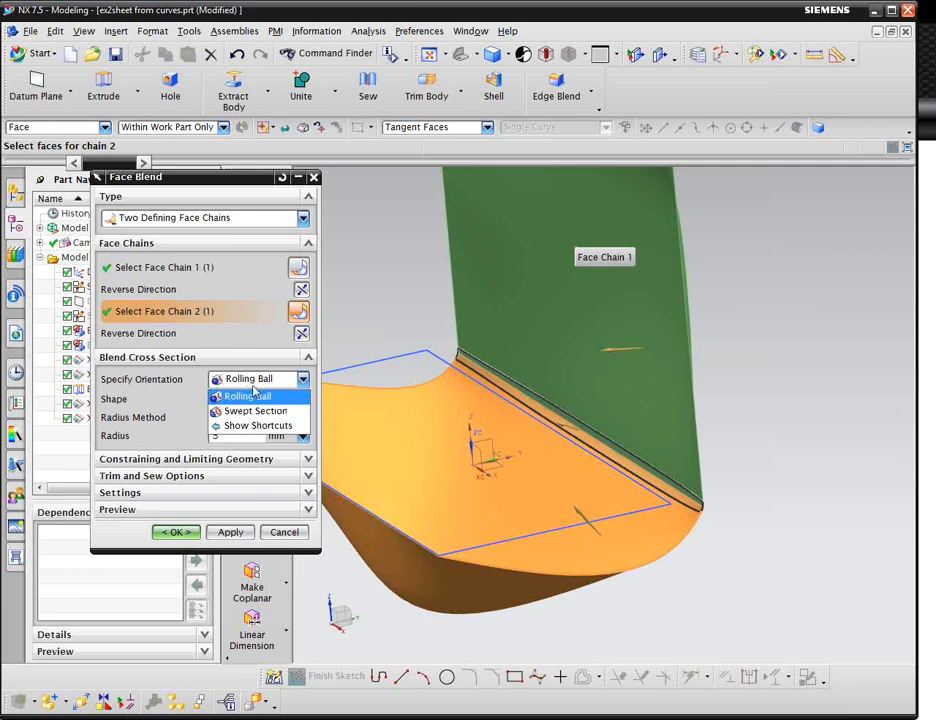
click(249, 396)
click(256, 399)
click(262, 413)
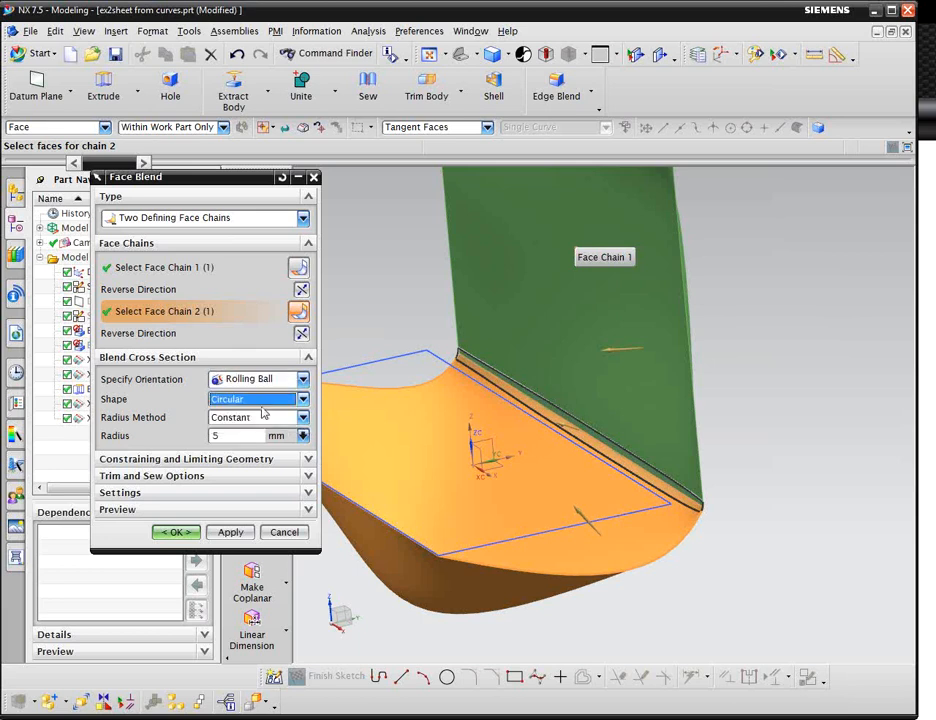
click(265, 418)
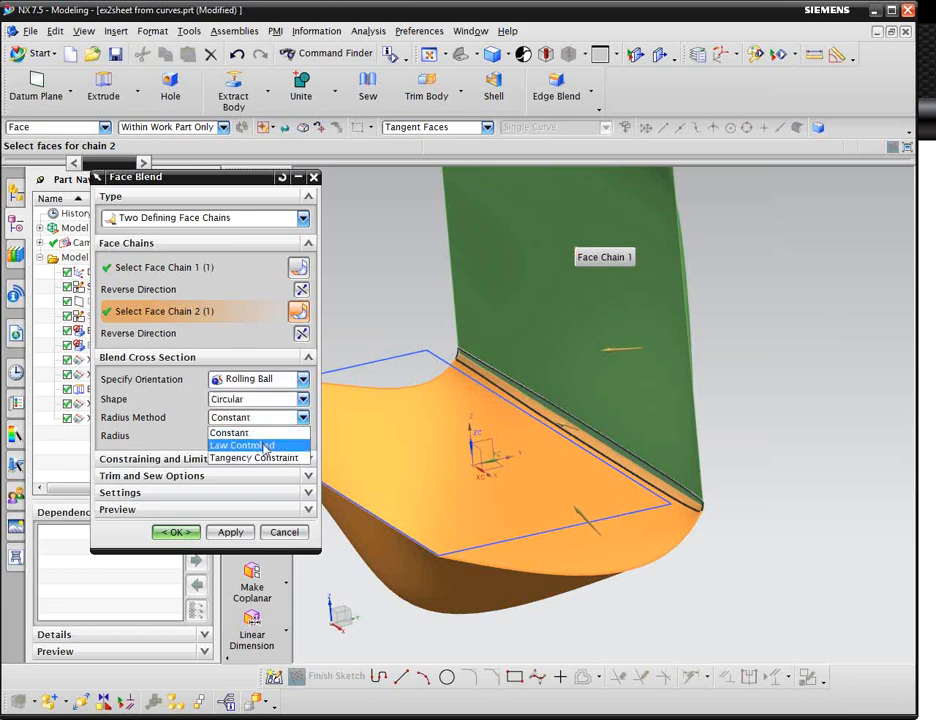
click(265, 447)
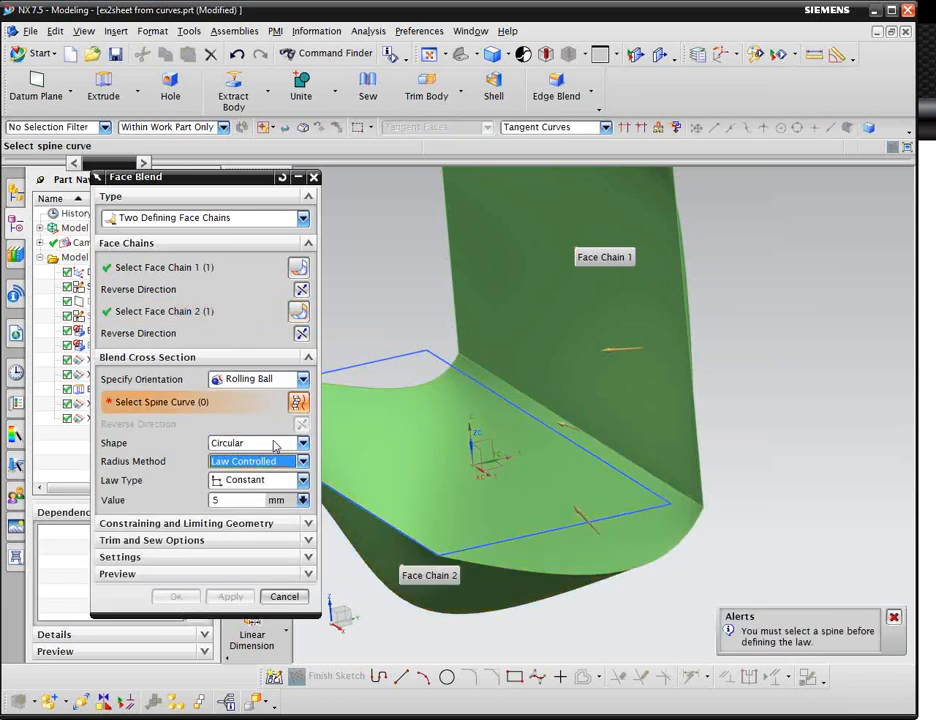
click(600, 440)
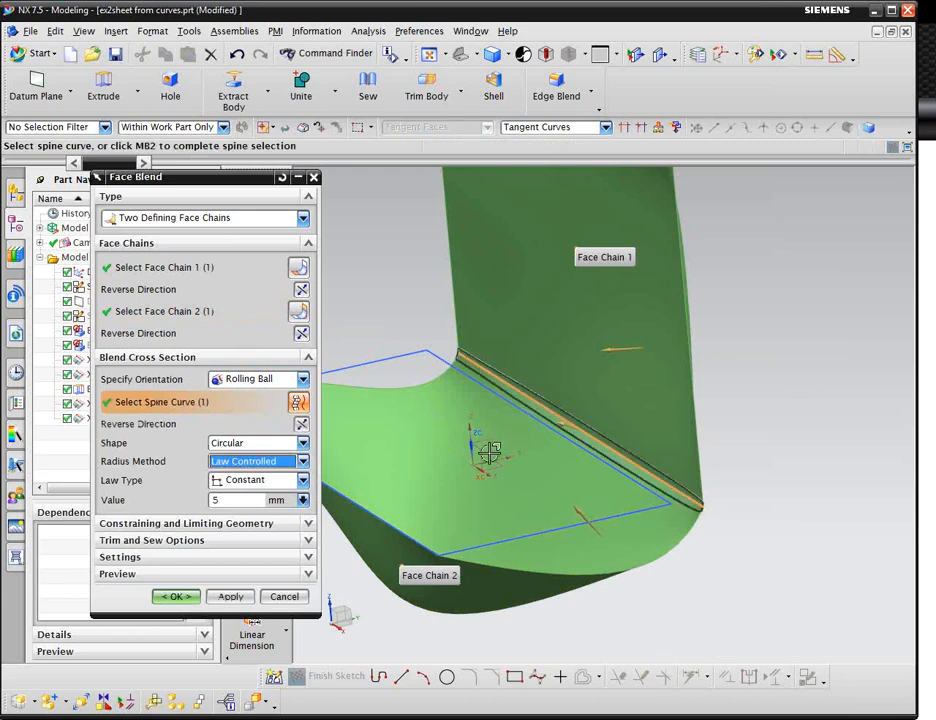
Set the law type to Multi-transition and add a new location point at the far end of the spine.
click(279, 480)
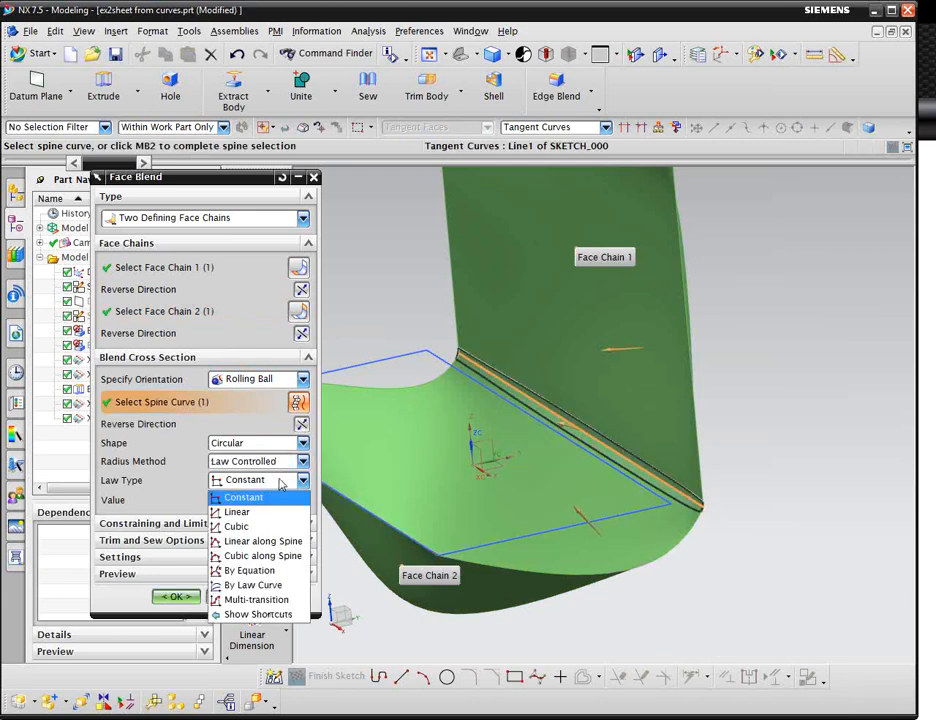
click(268, 599)
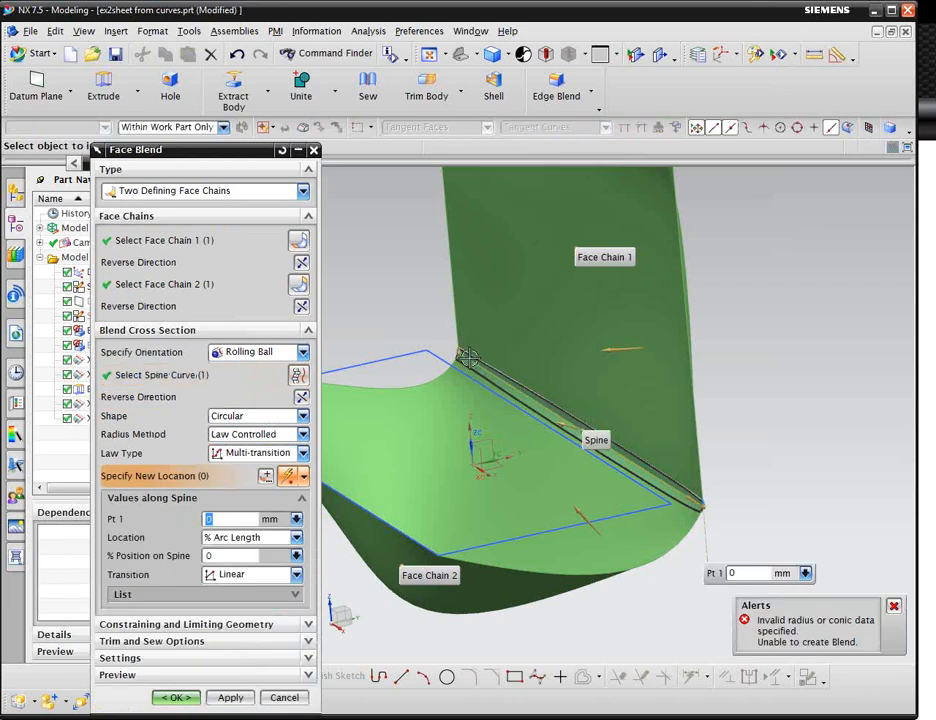
middle_drag(762, 457, 826, 436)
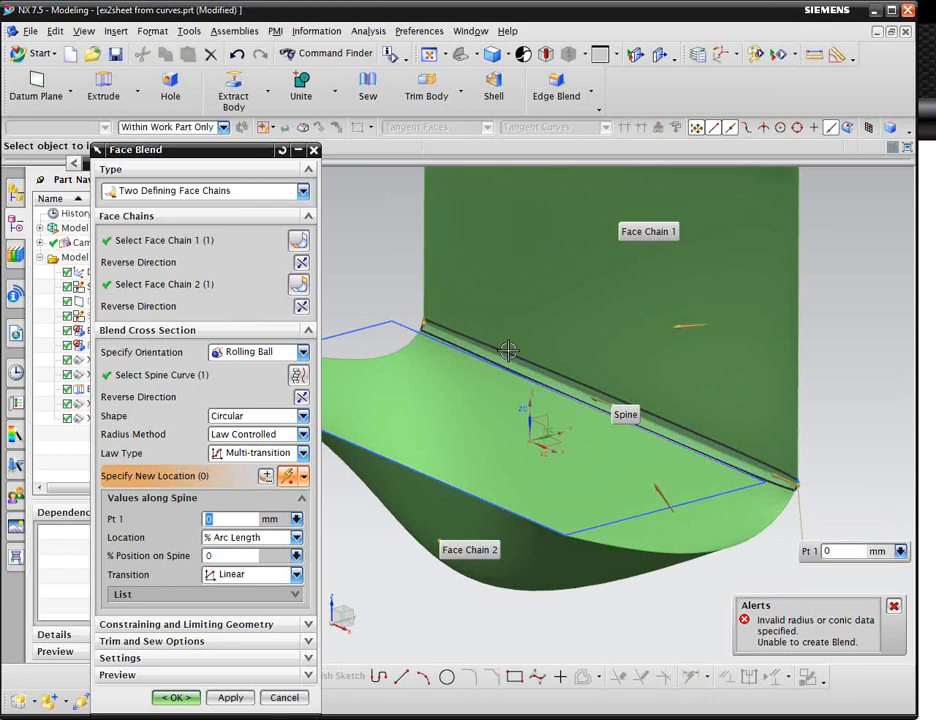
click(427, 320)
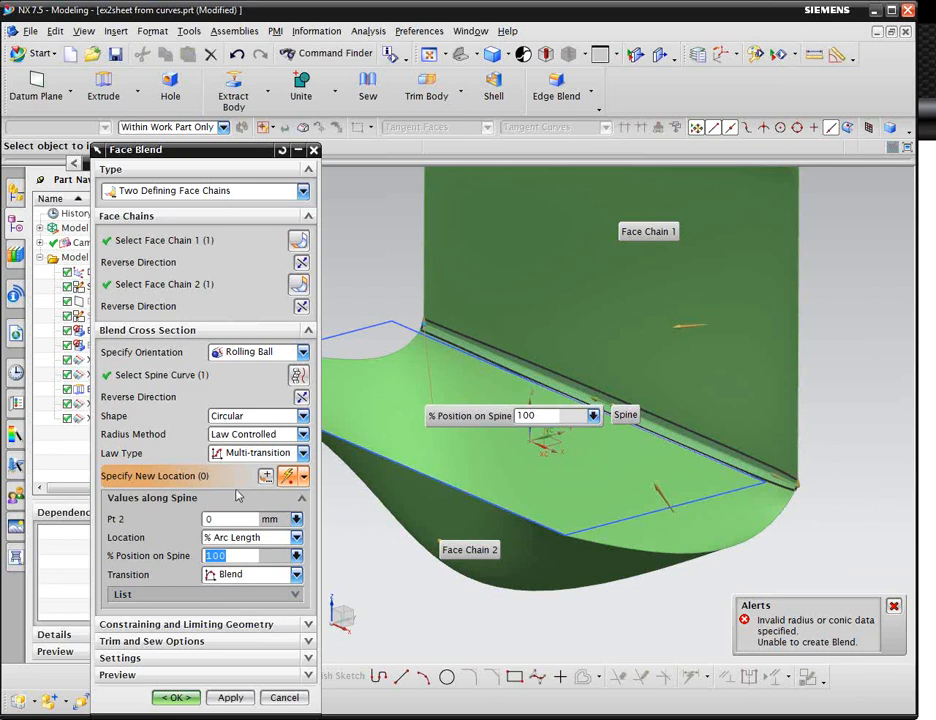
middle_click(464, 445)
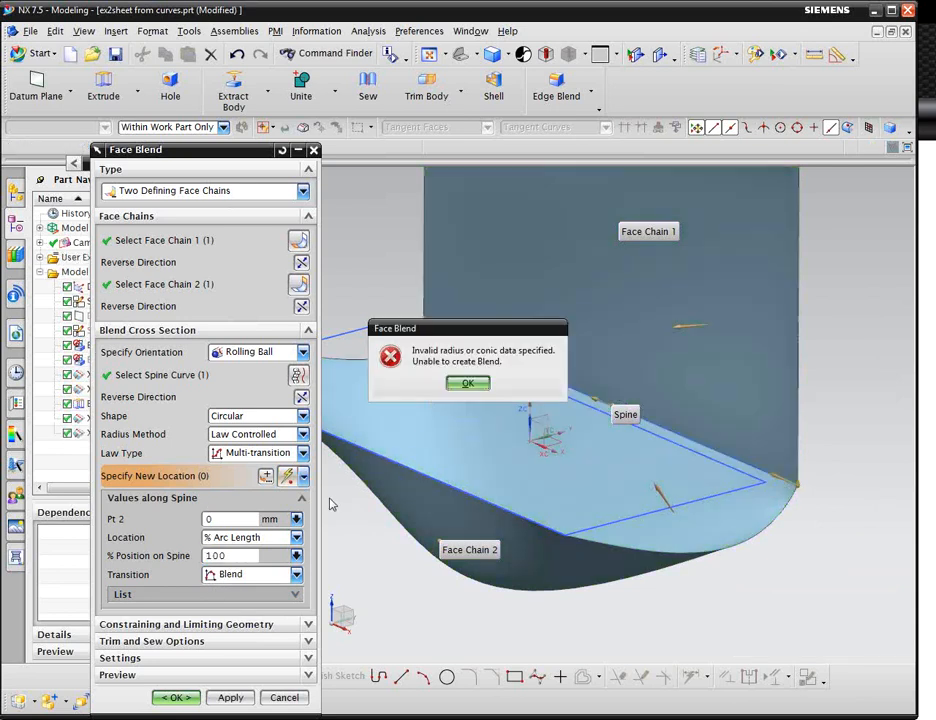
click(468, 383)
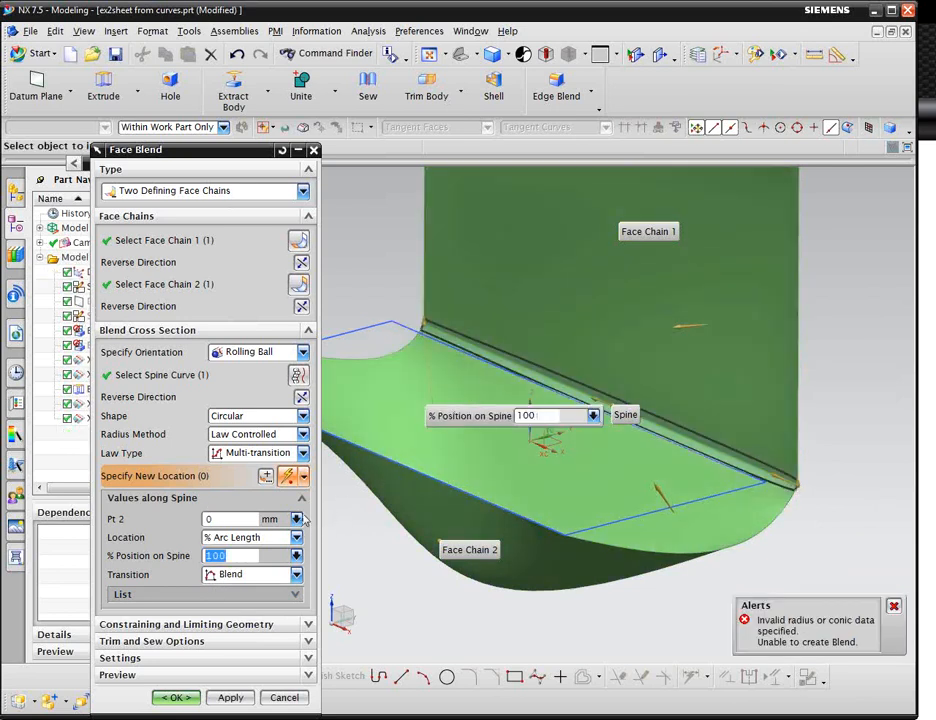
Set the blend value at point 2 to 150 mm.
click(206, 518)
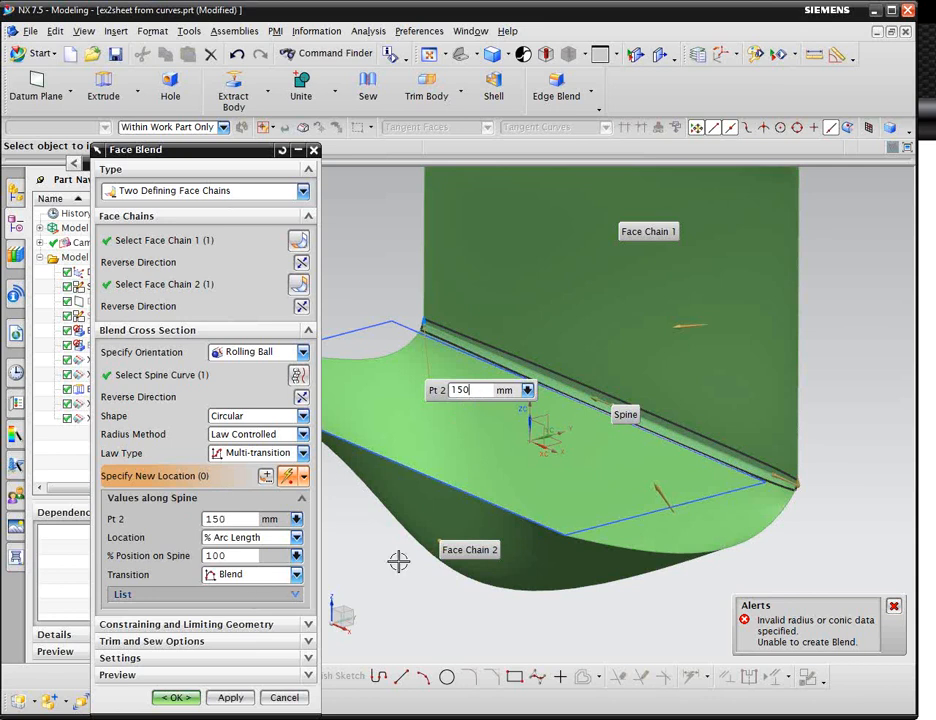
key(Return)
click(477, 386)
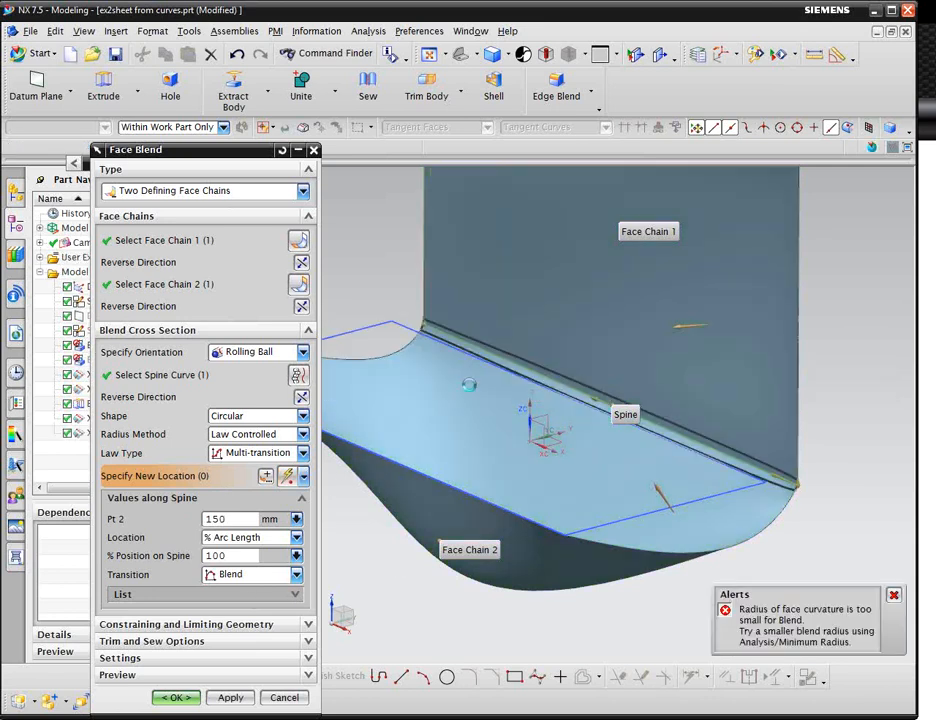
Cancel the Face Blend without creating it.
middle_drag(683, 430, 726, 452)
scroll(726, 452, down, 2)
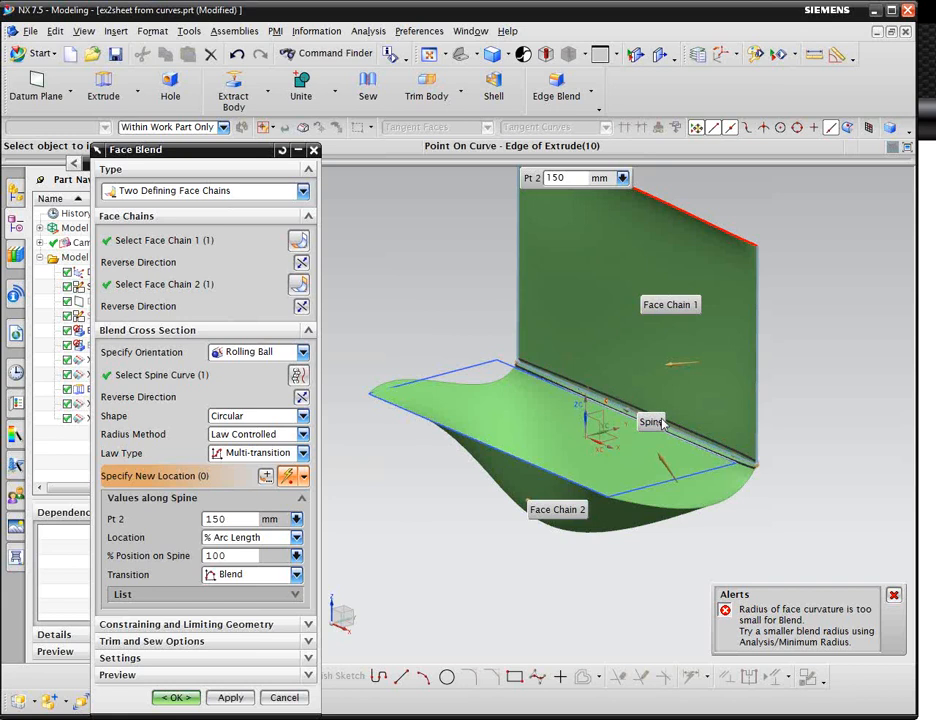
scroll(712, 422, up, 2)
scroll(712, 422, up, 2)
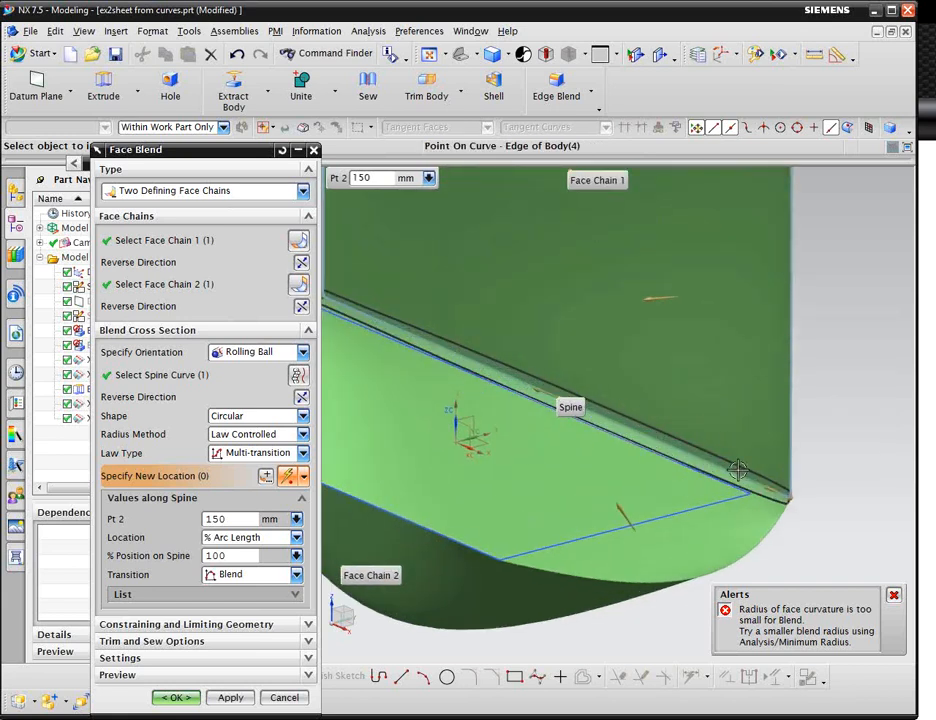
scroll(443, 357, down, 3)
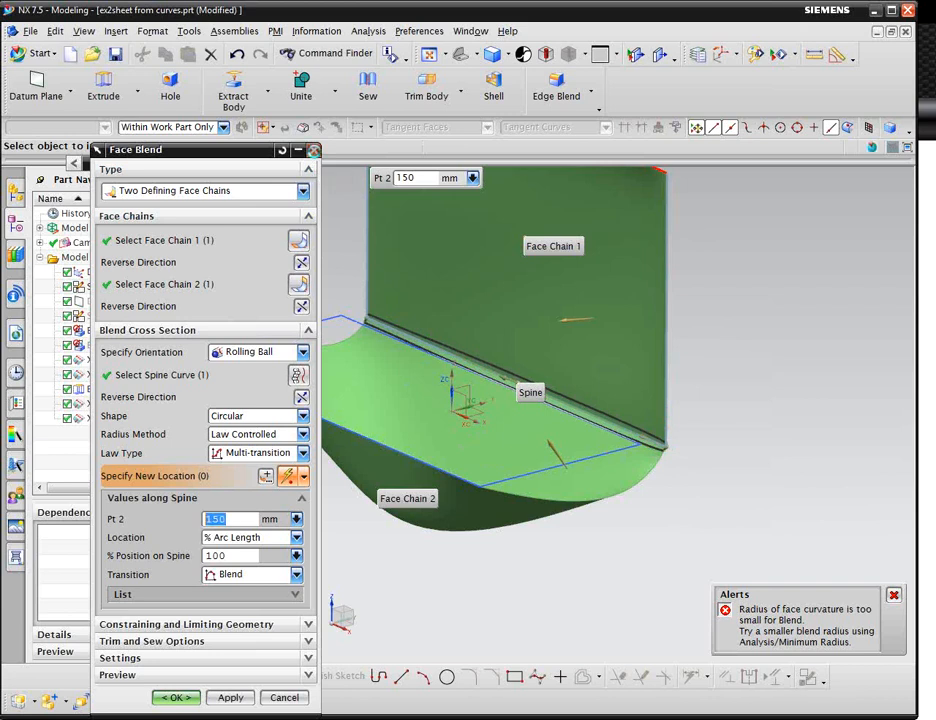
click(313, 150)
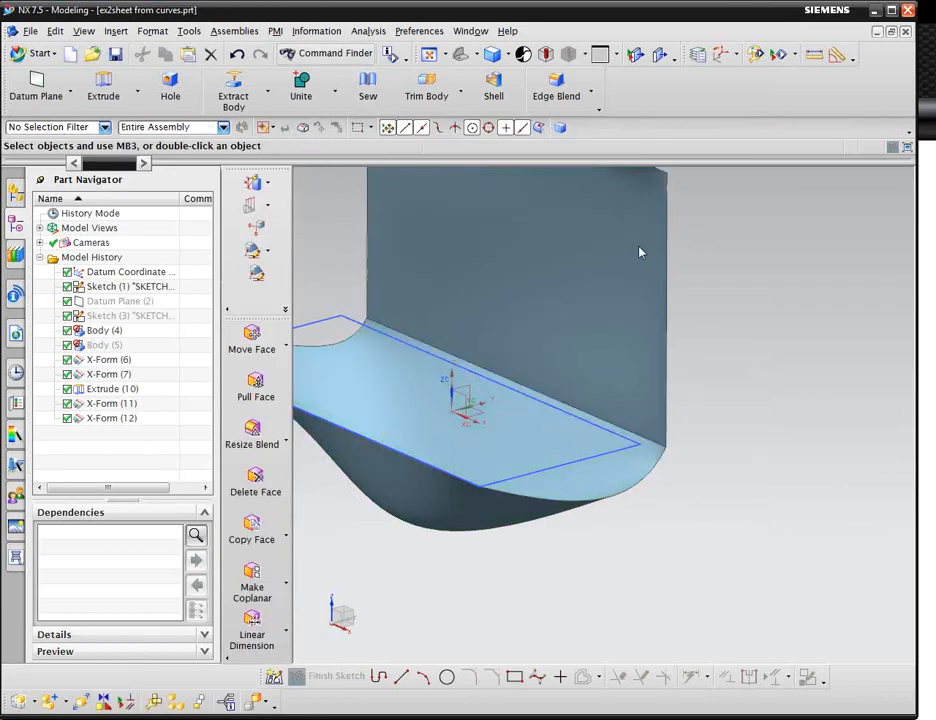
Search the command finder for styled blend and launch the Styled Blend command.
click(686, 177)
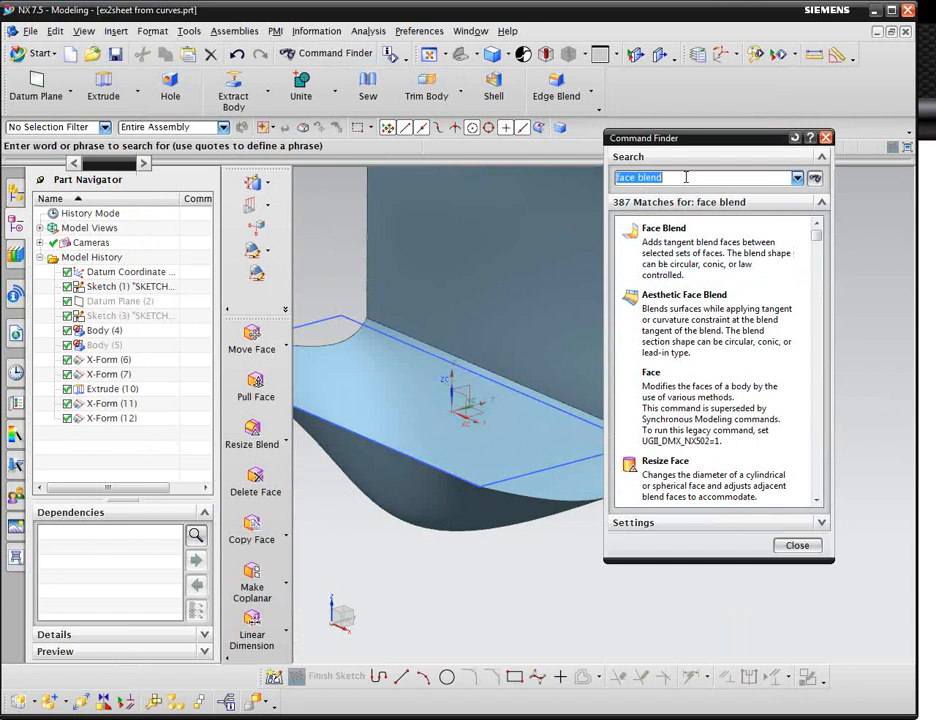
text(st)
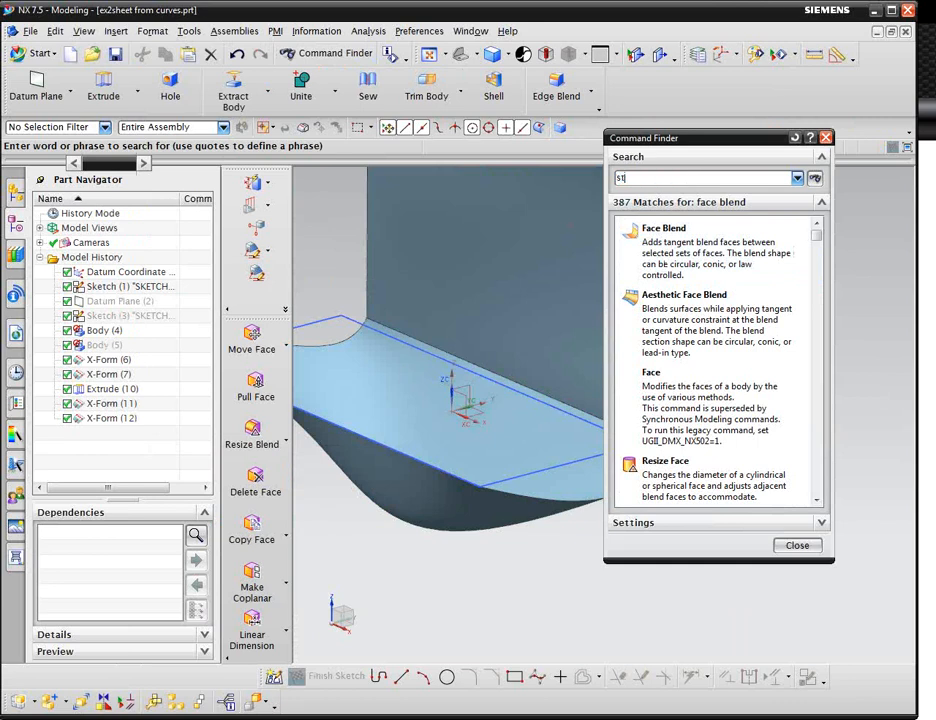
text(yled blend)
key(Return)
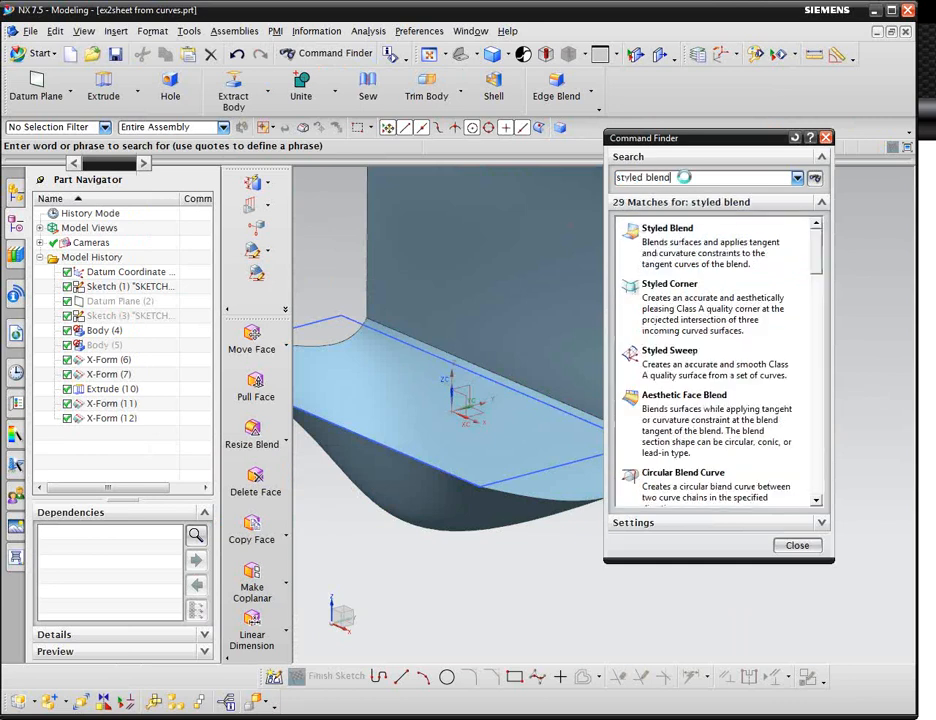
click(695, 245)
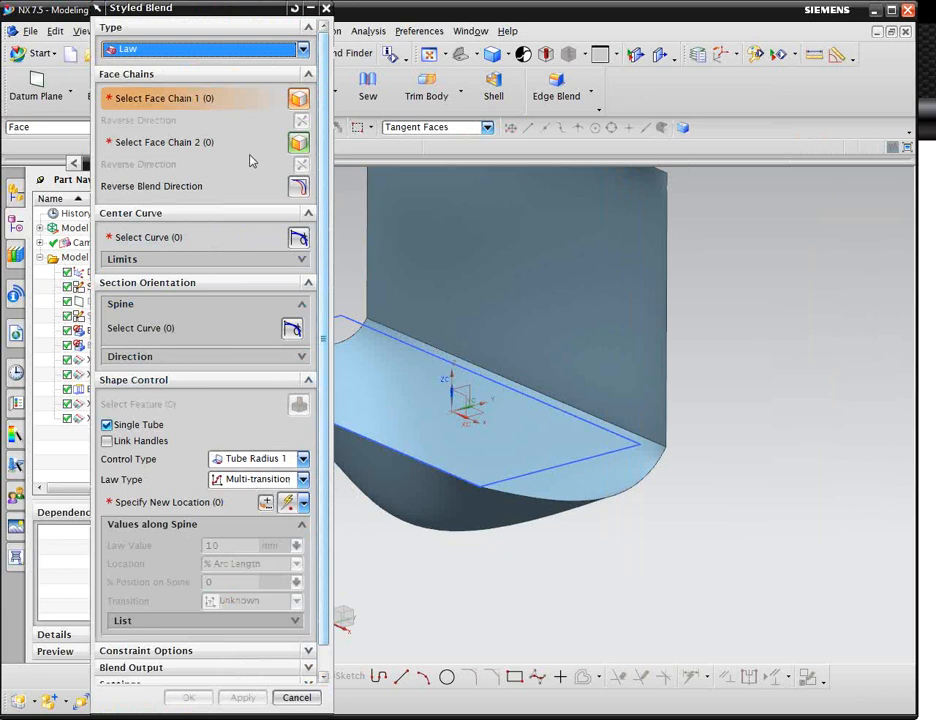
Check the Styled Blend type options and close the dialog without creating a blend.
click(220, 52)
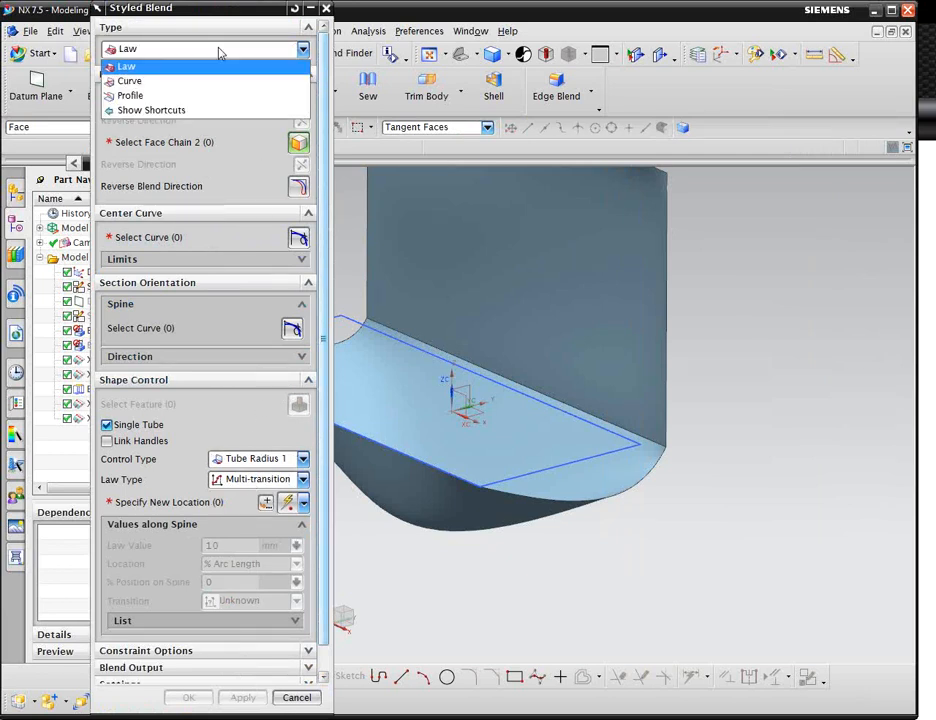
click(220, 52)
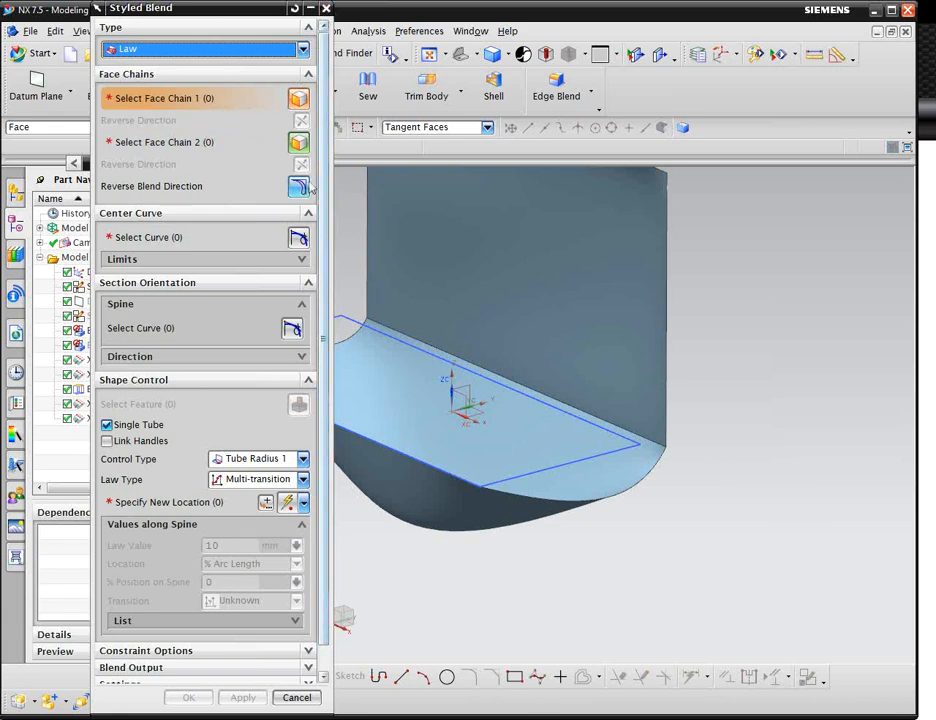
scroll(324, 220, down, 1)
click(326, 10)
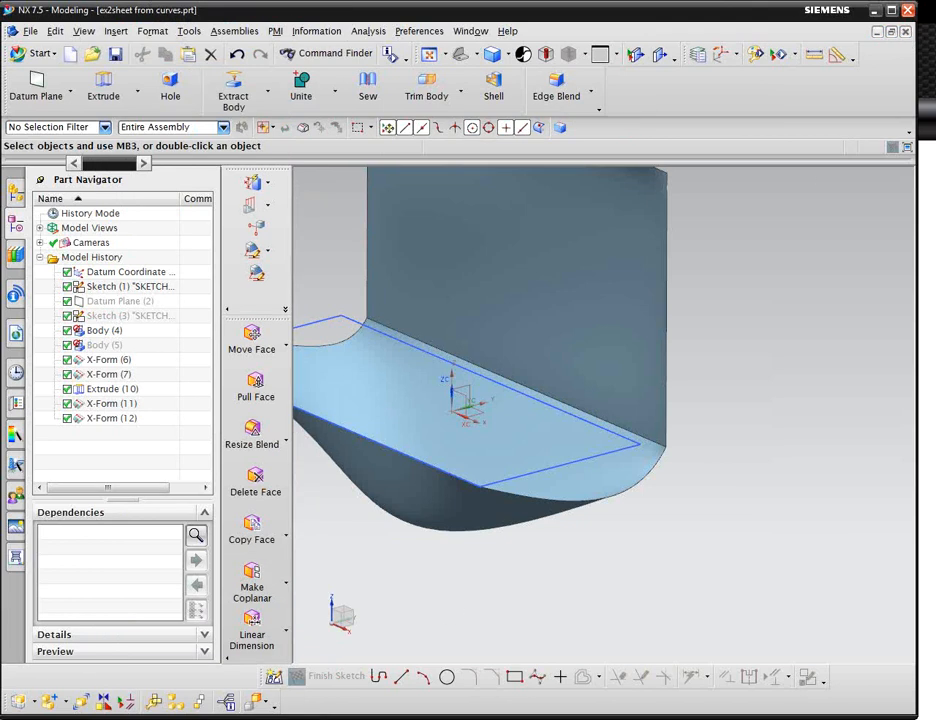
click(200, 704)
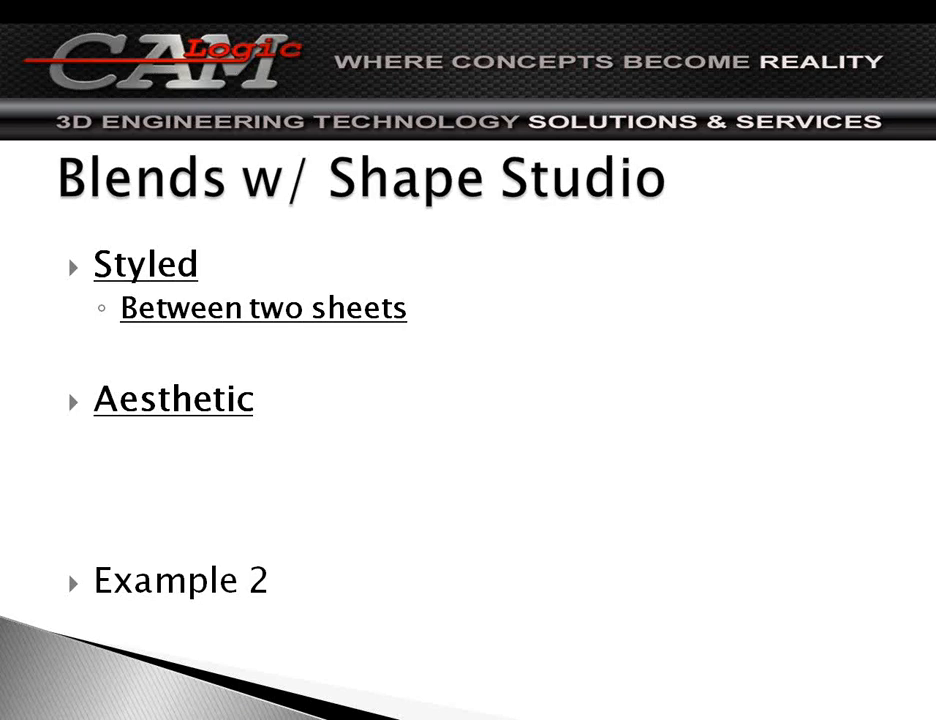
key(Right)
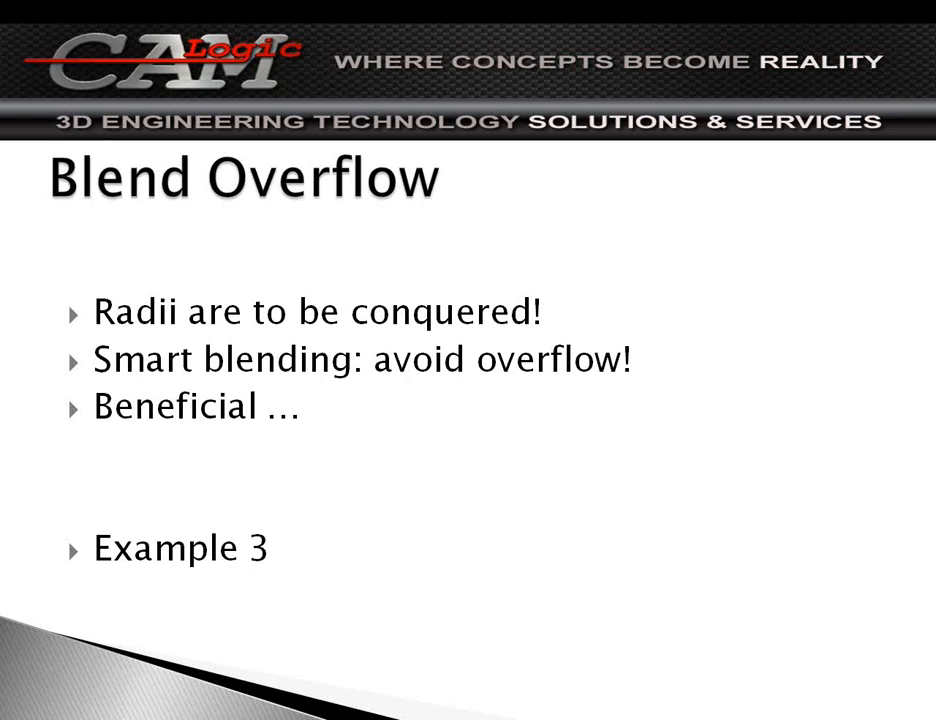
key(alt+Tab)
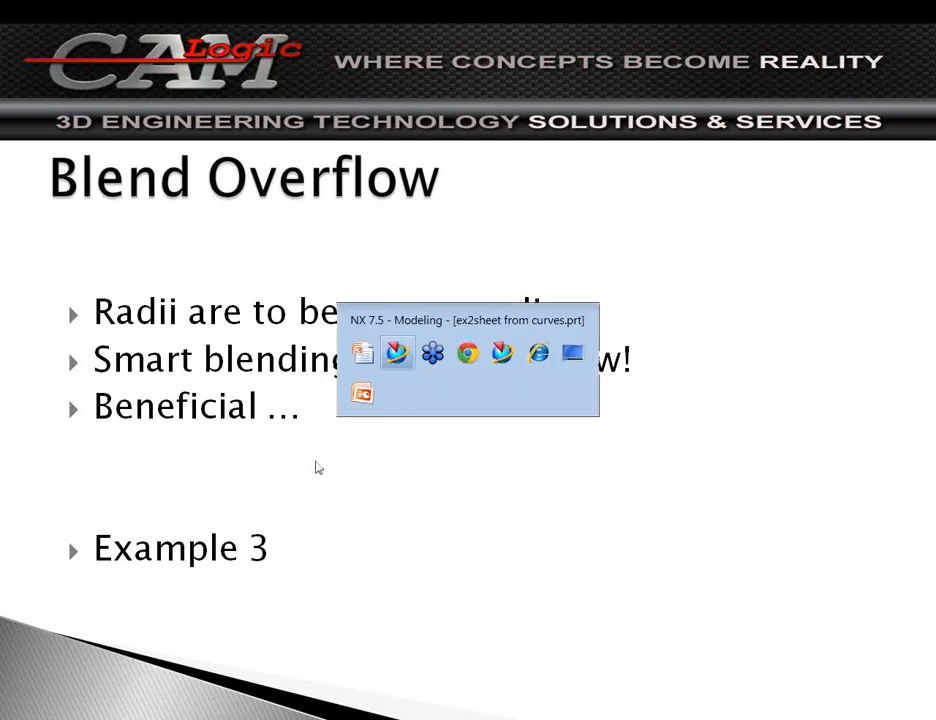
click(396, 362)
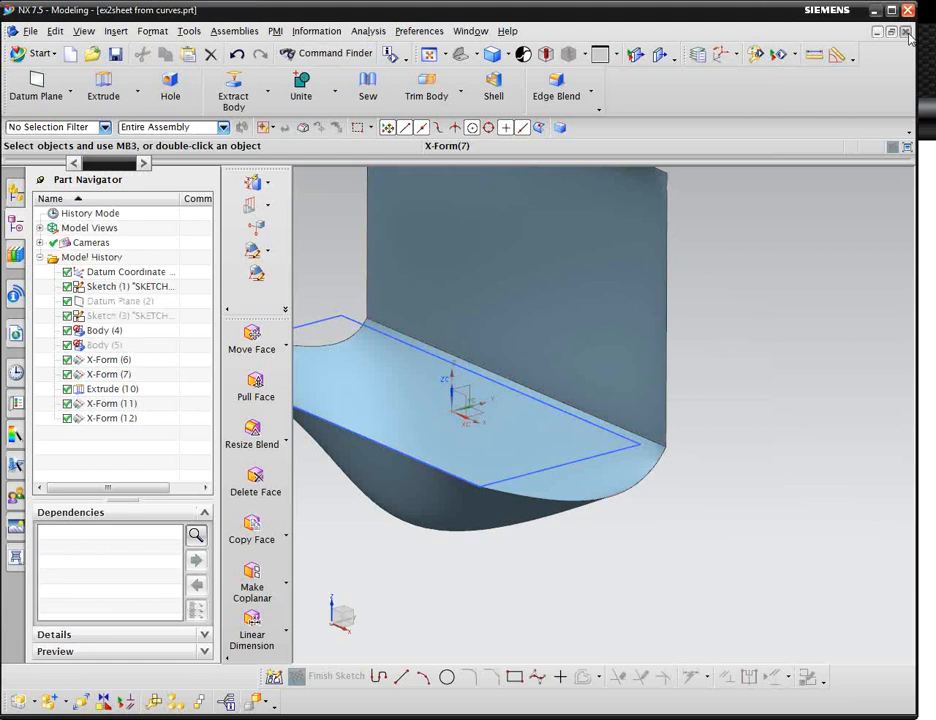
Close the sheet part and open ex3radius.prt from the history list in the Modeling application.
click(906, 33)
scroll(183, 522, down, 5)
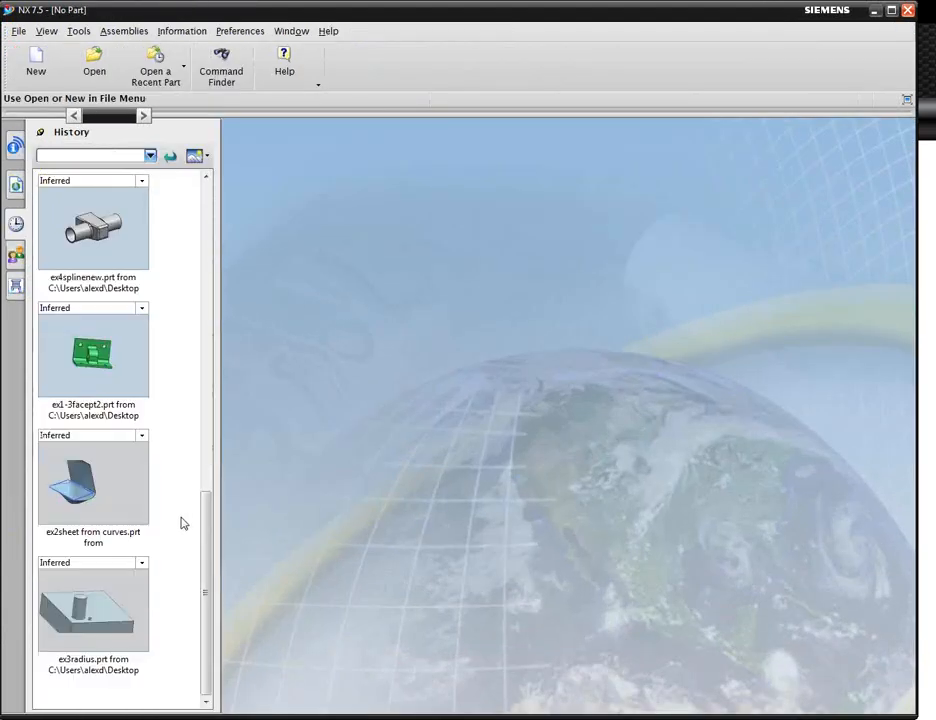
click(125, 595)
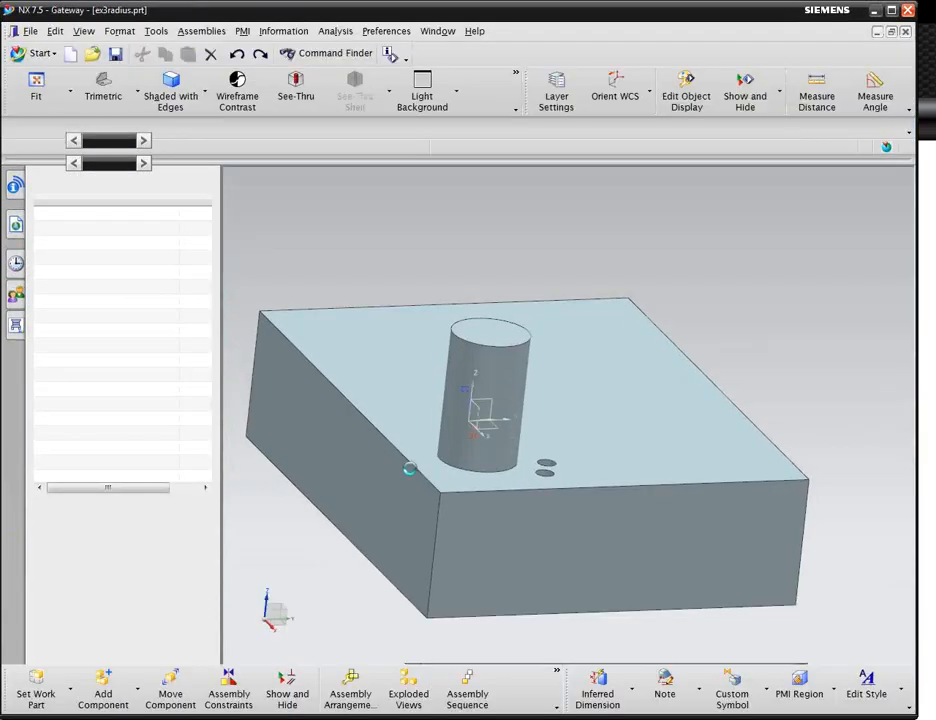
key(ctrl+m)
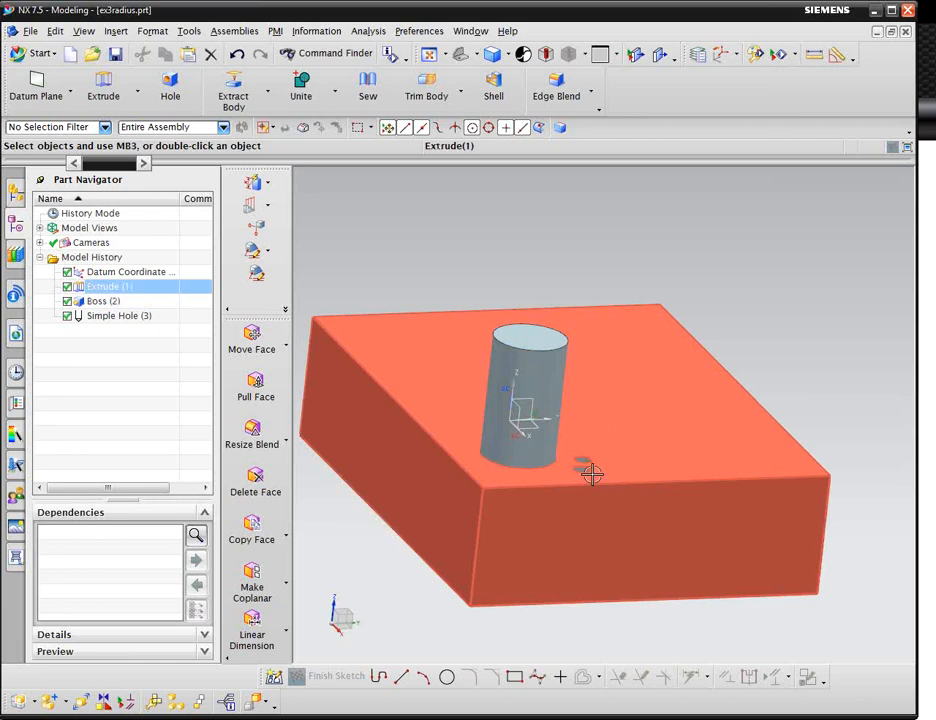
Inspect the hole and boss features' edit parameters without changing them.
click(584, 462)
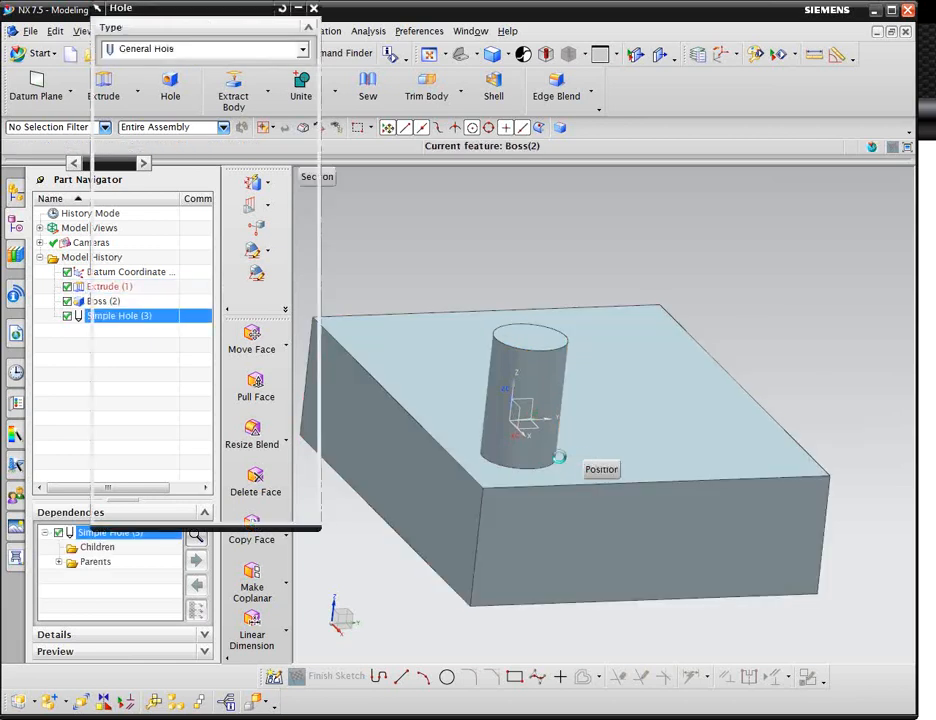
click(297, 513)
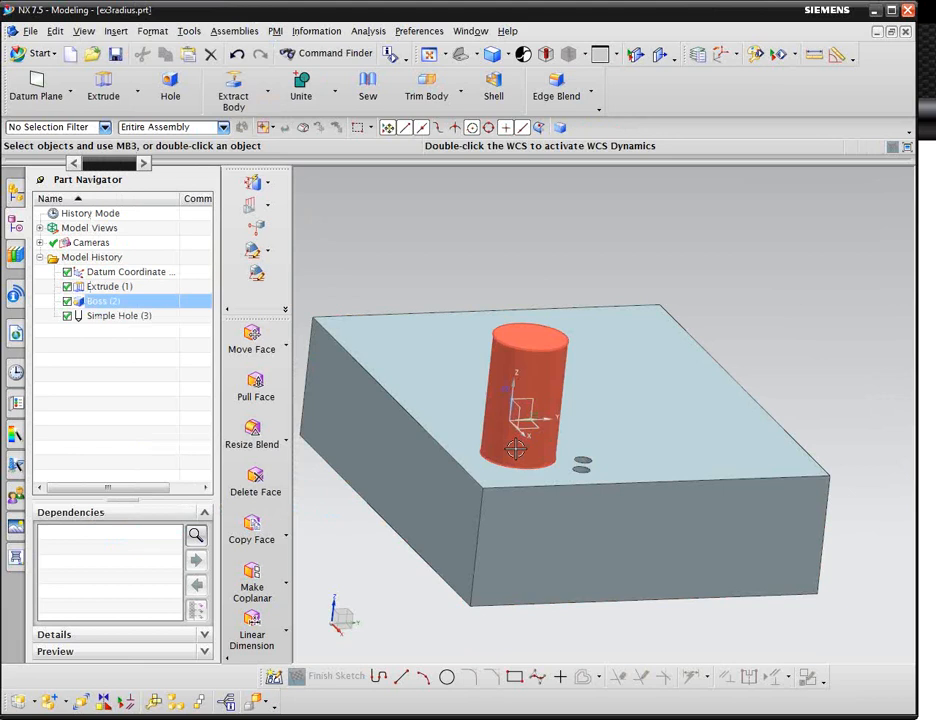
click(520, 455)
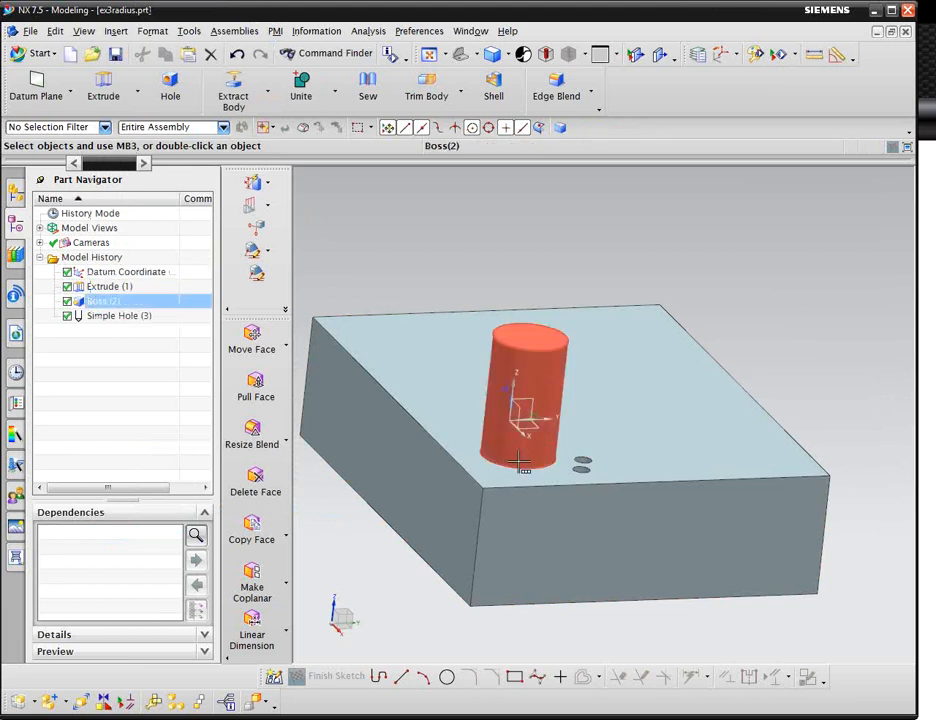
click(519, 461)
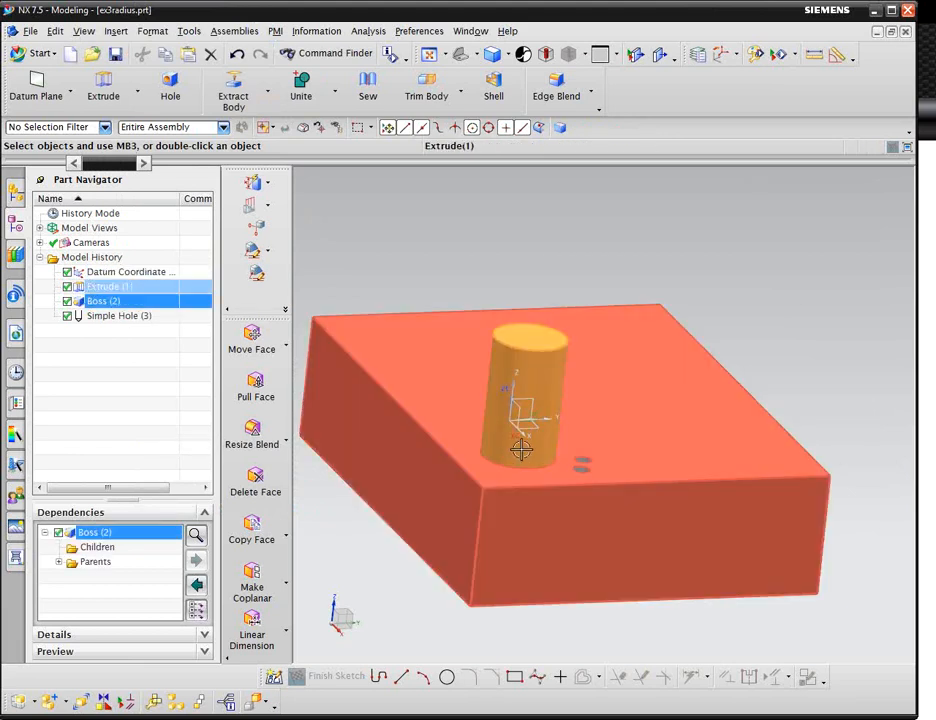
double_click(517, 445)
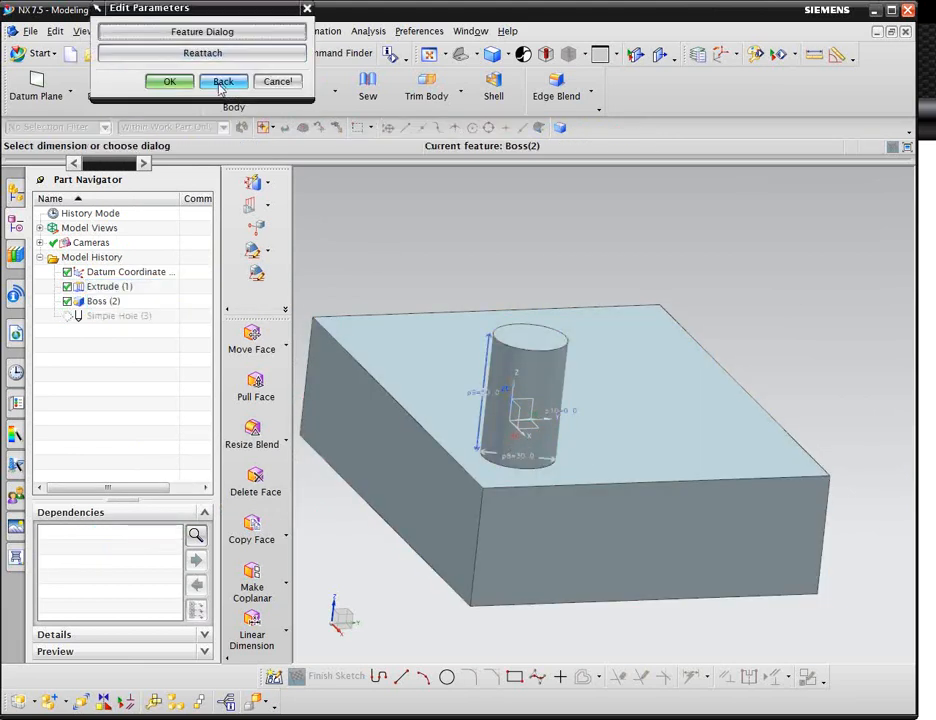
click(277, 81)
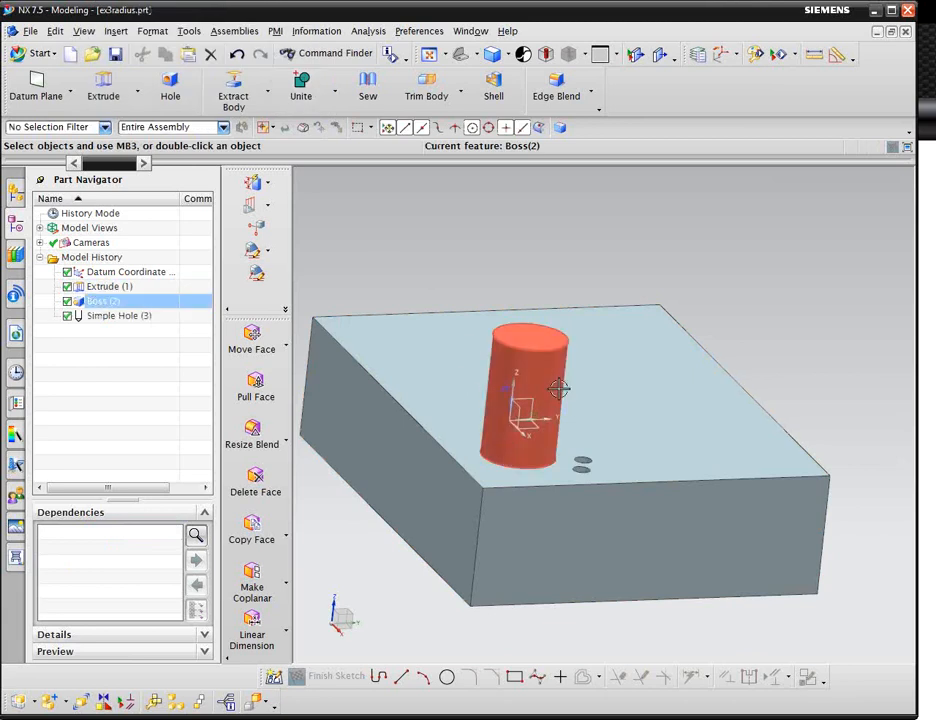
scroll(560, 389, up, 3)
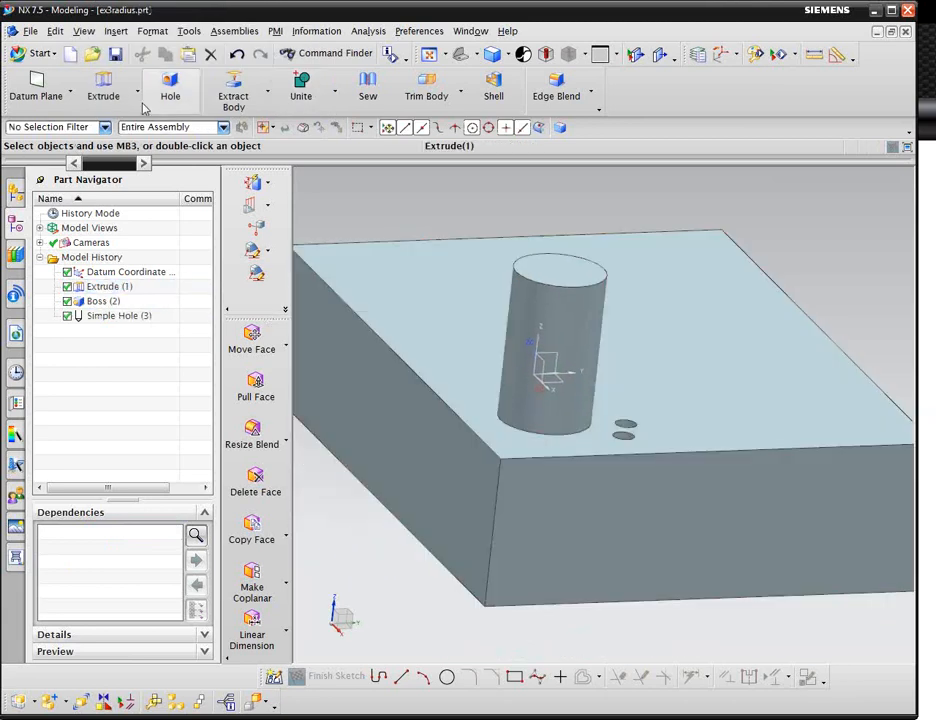
Open Edge Blend and examine the allowed overflow resolution options.
click(556, 86)
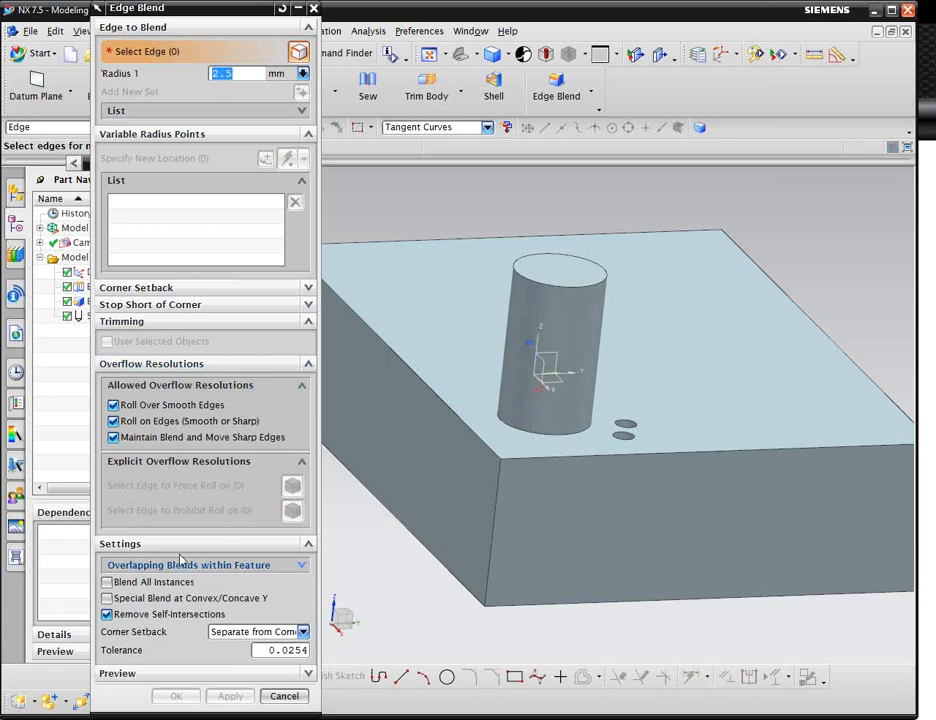
click(160, 408)
click(160, 407)
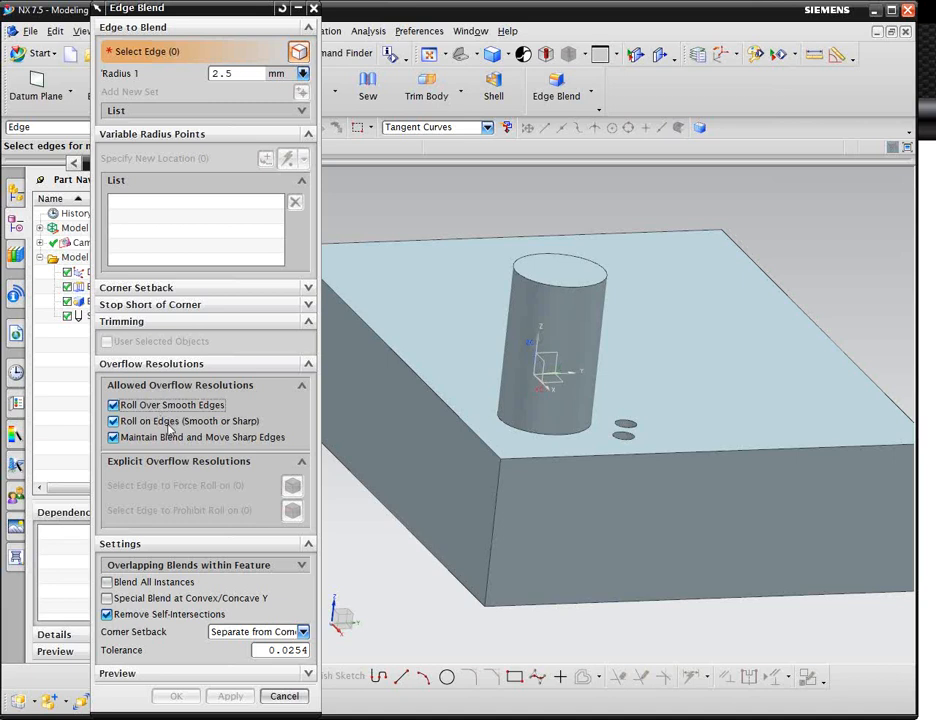
click(170, 424)
click(171, 425)
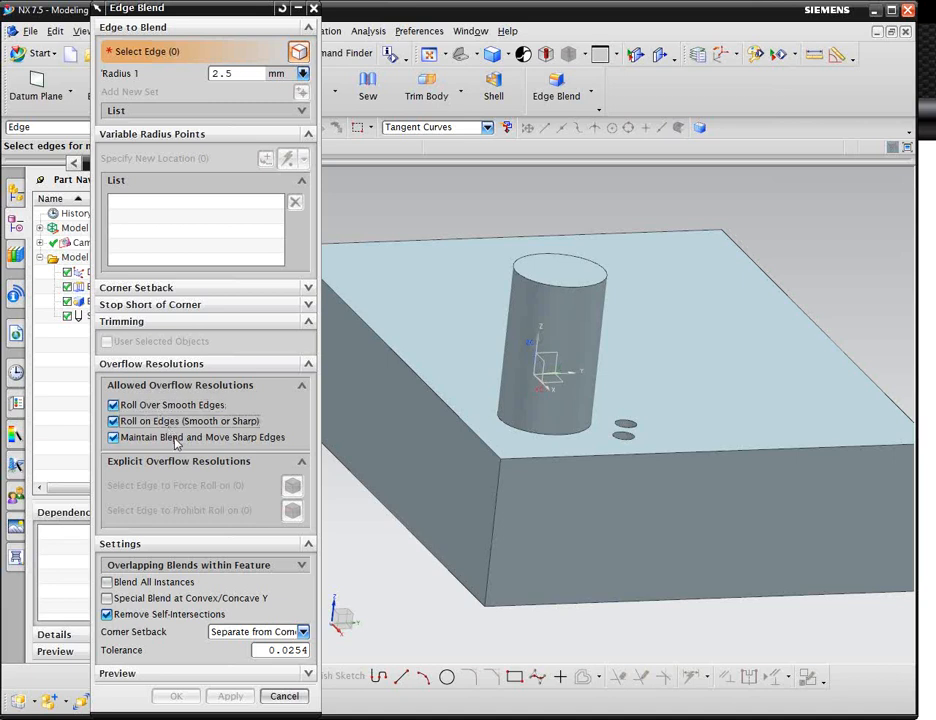
click(175, 440)
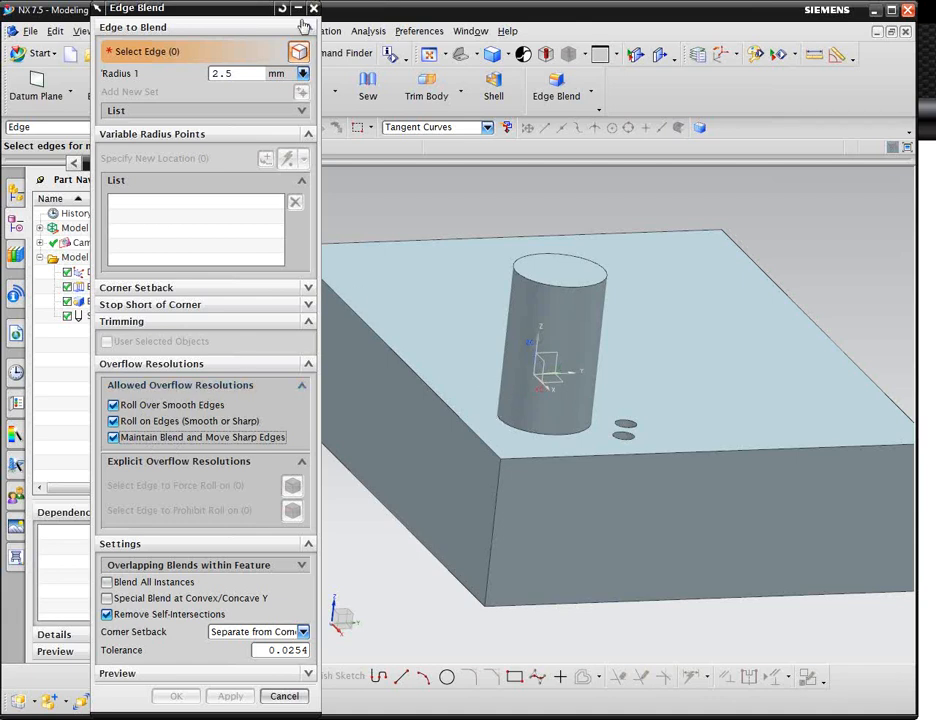
Try to blend the boss's base edge together with the block's top edges at a 15 mm radius.
click(514, 428)
click(482, 441)
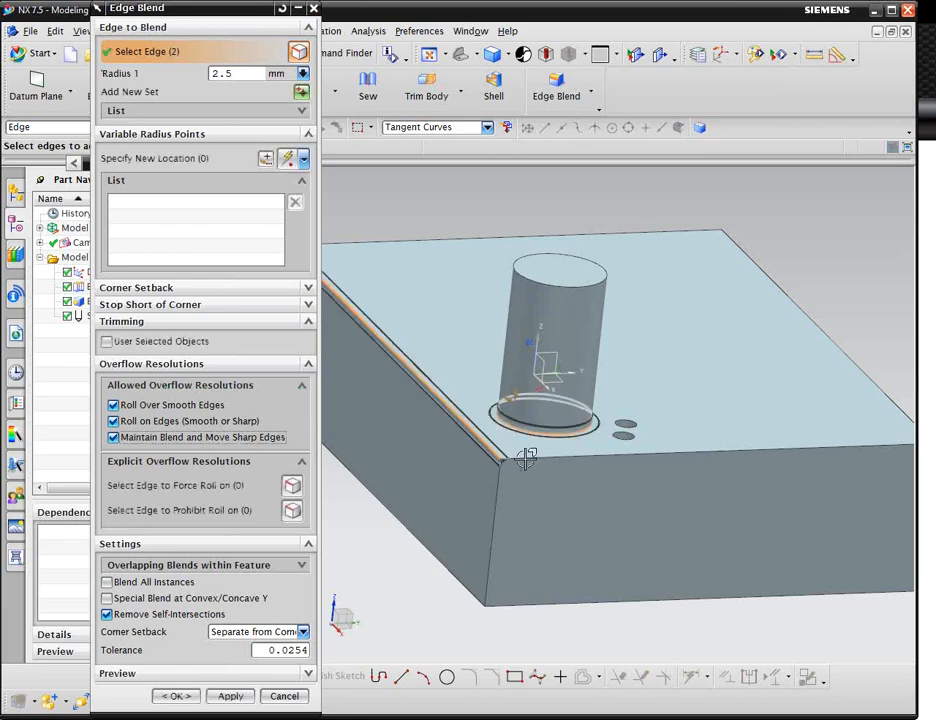
click(535, 452)
drag(238, 74, 173, 76)
text(15)
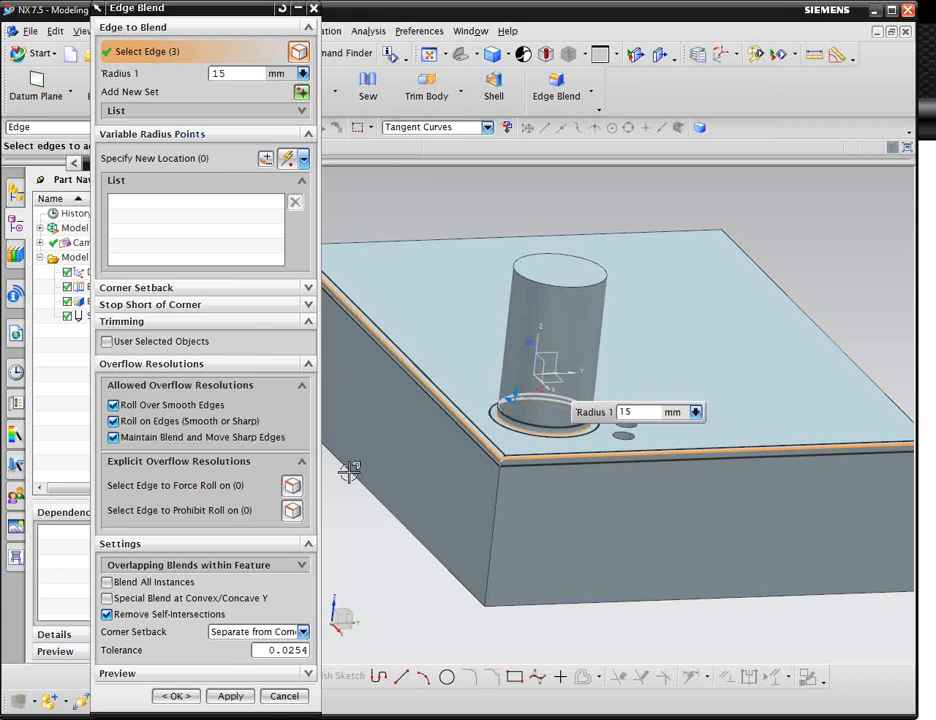
click(230, 697)
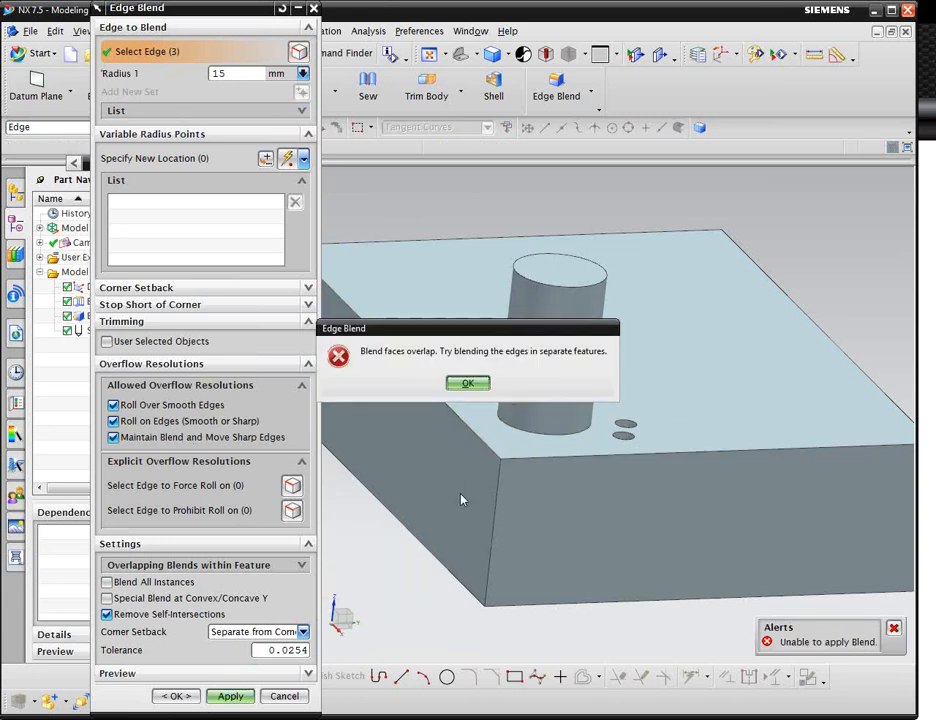
click(470, 383)
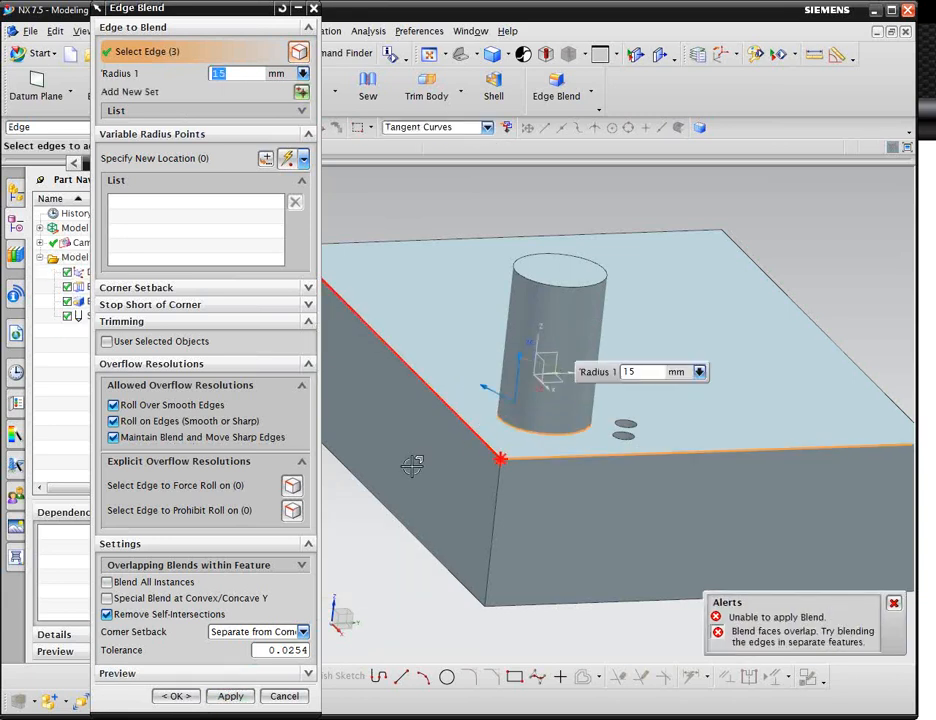
key(Escape)
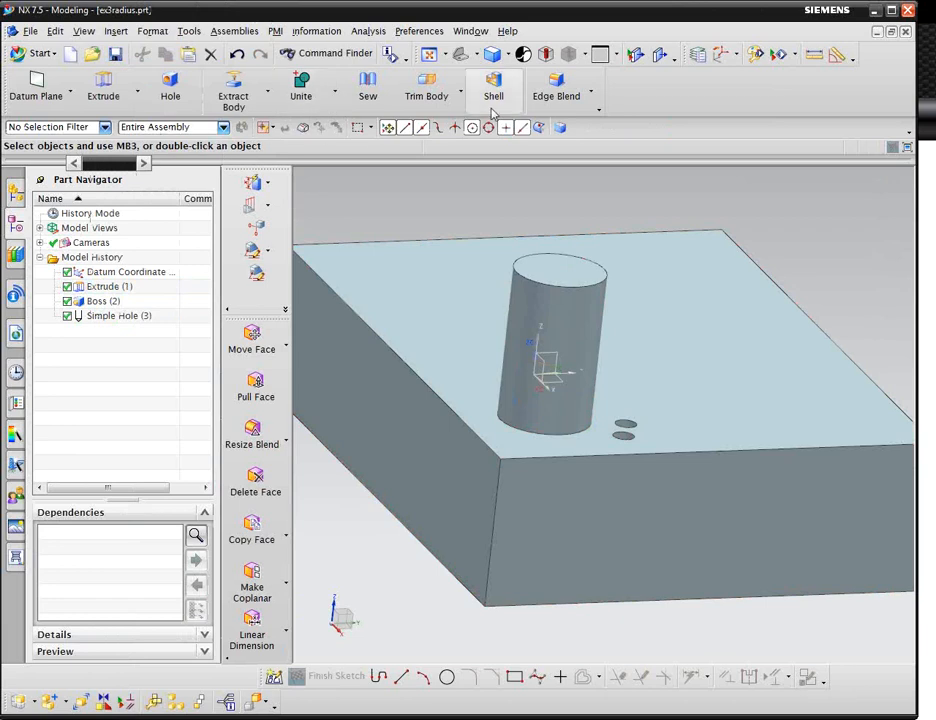
Blend the block's two top edges next to the boss with a 15 mm radius.
click(556, 90)
click(472, 432)
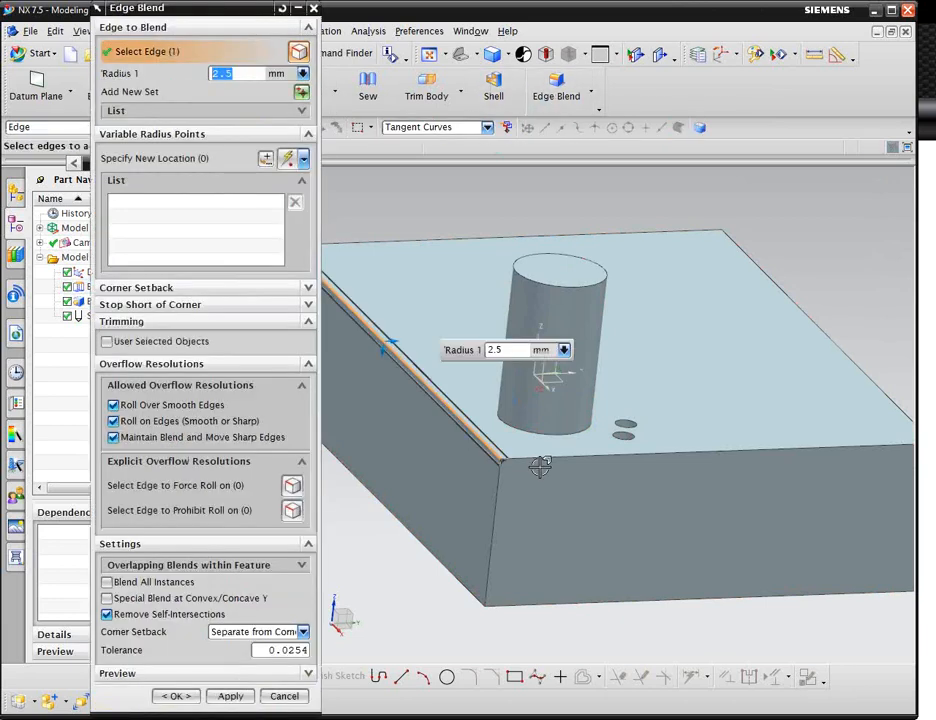
click(539, 463)
click(503, 349)
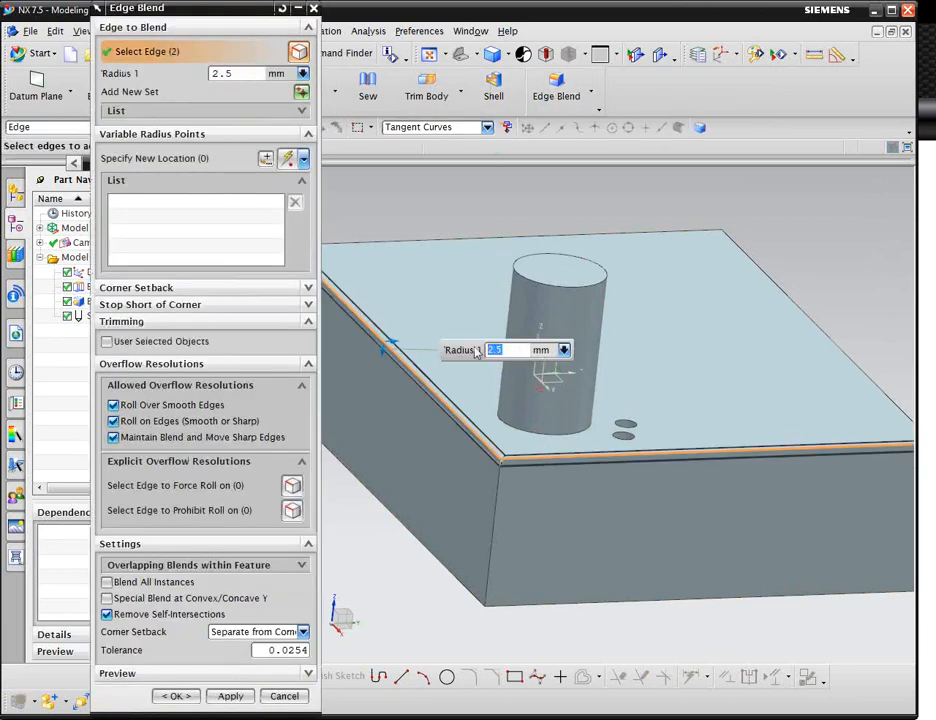
text(15)
key(Return)
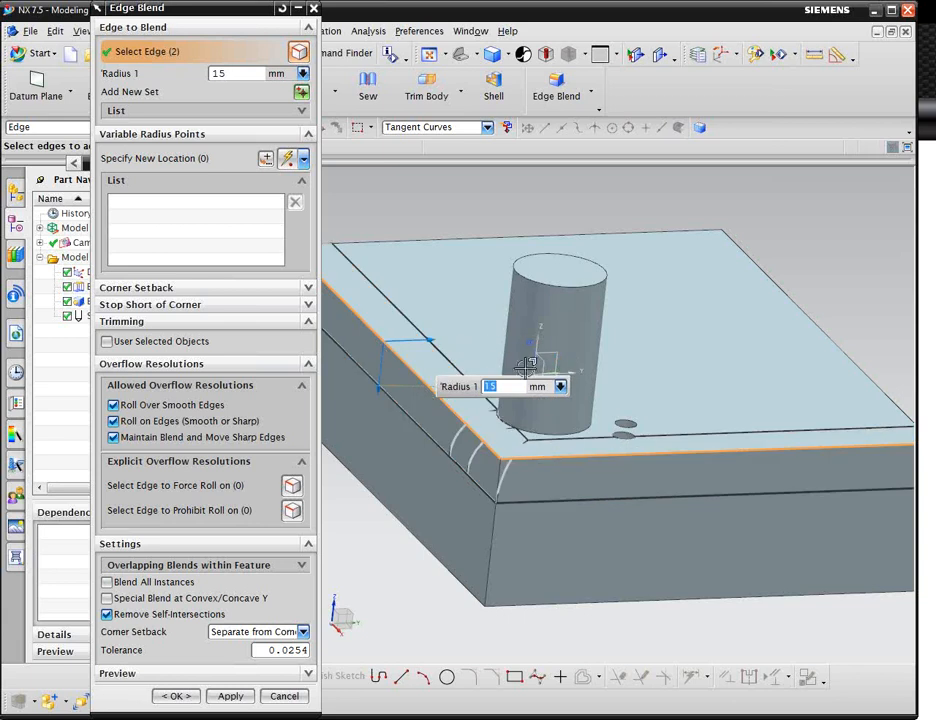
scroll(525, 428, up, 2)
scroll(525, 428, up, 3)
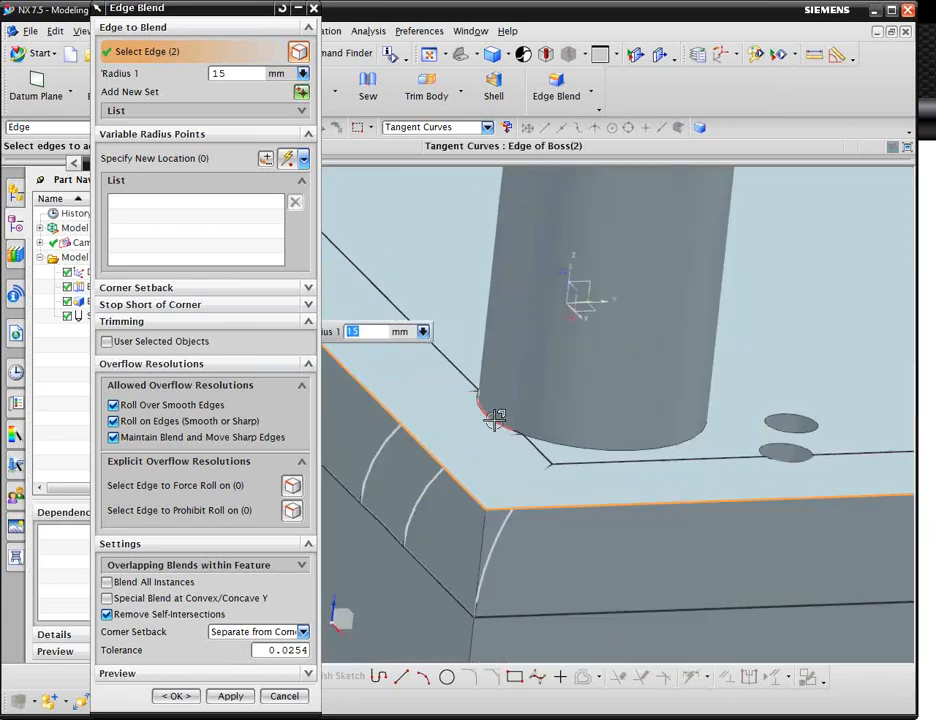
scroll(493, 413, down, 3)
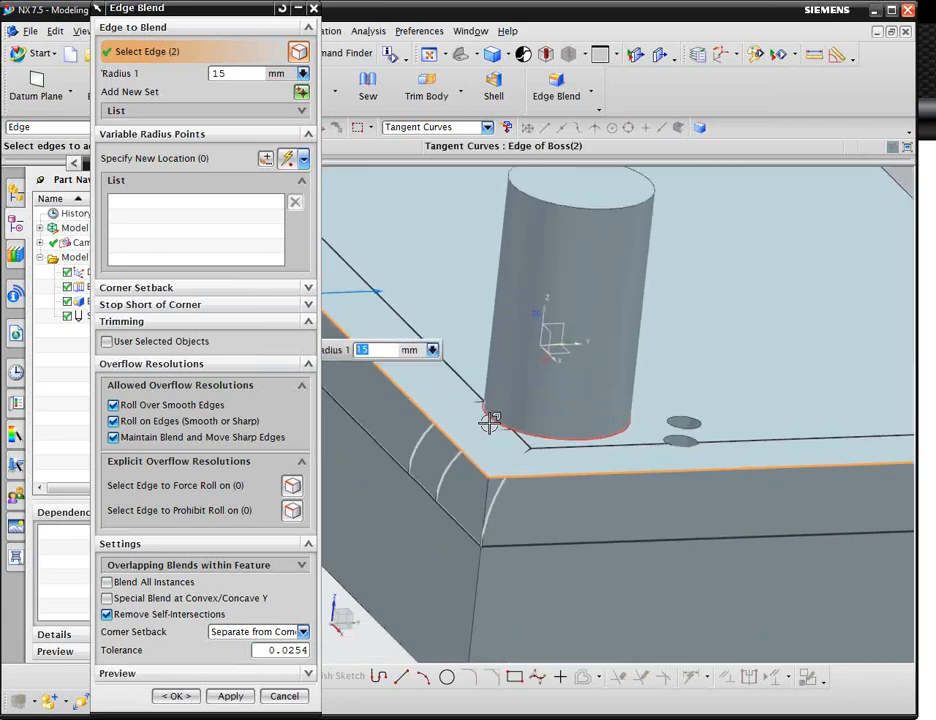
middle_click(418, 276)
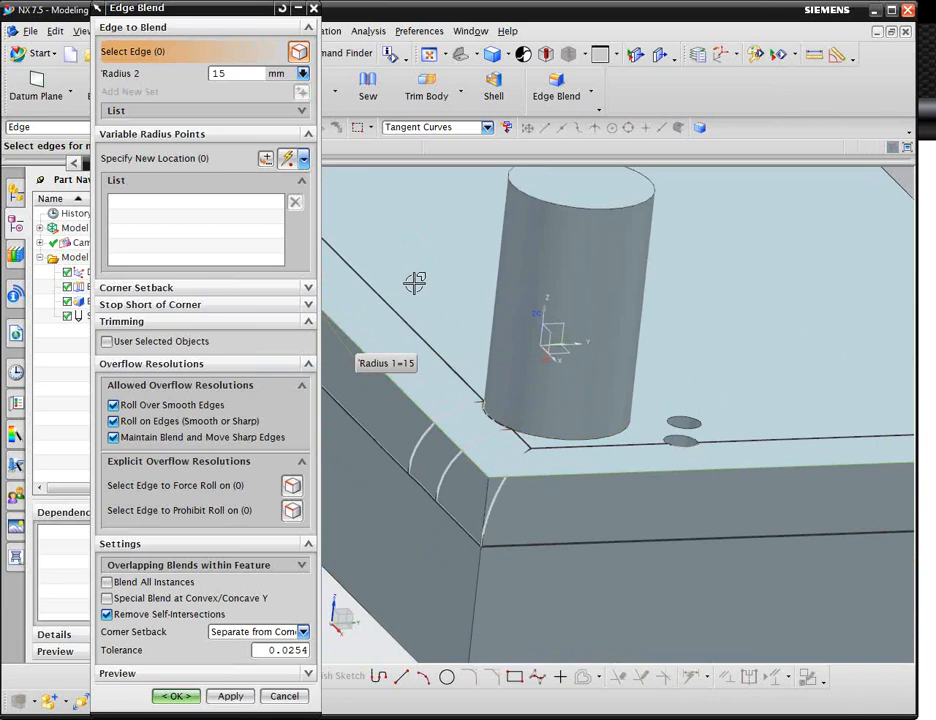
click(228, 695)
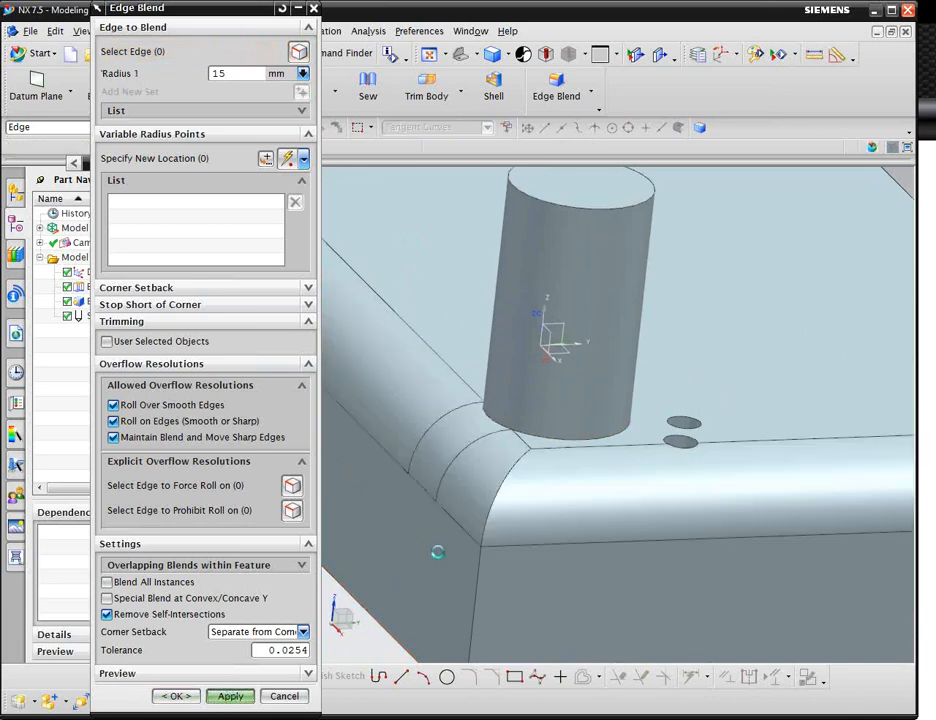
scroll(505, 427, up, 5)
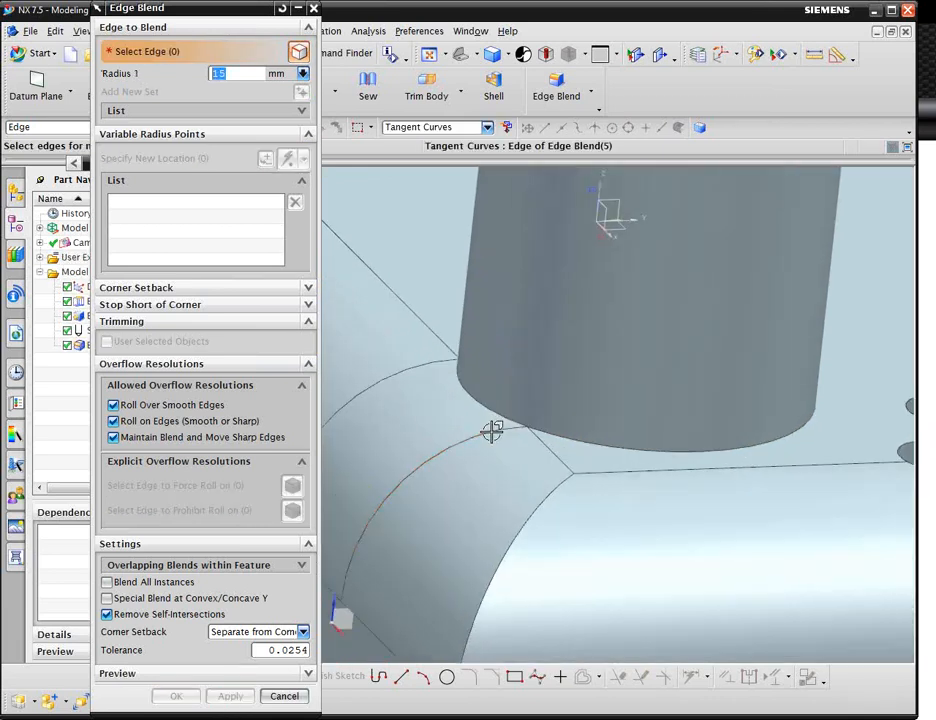
scroll(487, 427, down, 3)
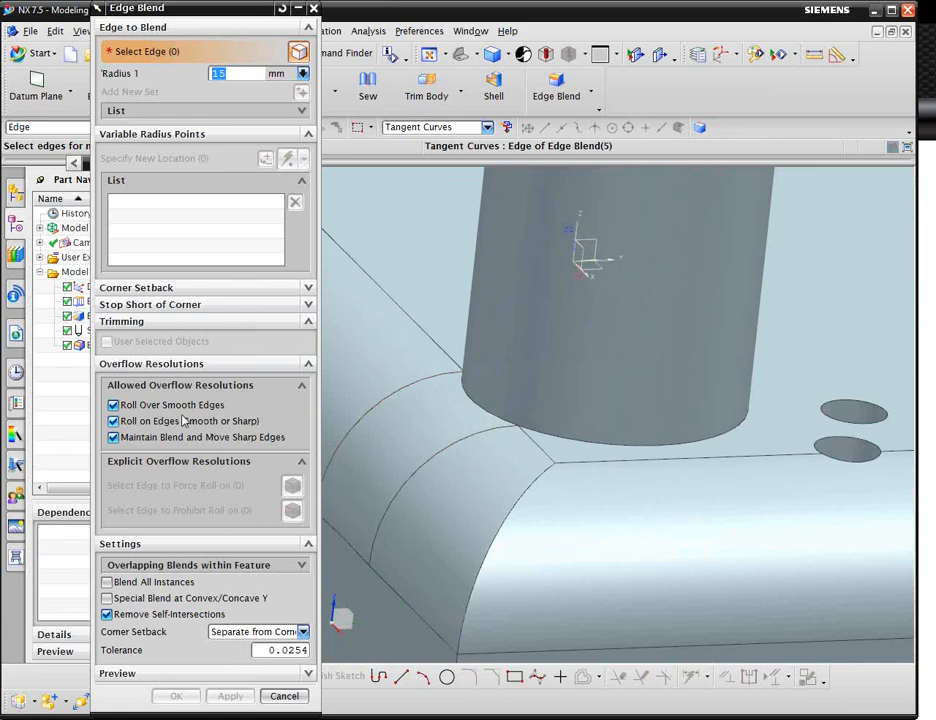
Examine the blended top edges next to the boss from several angles and zoom levels.
middle_drag(675, 430, 560, 250)
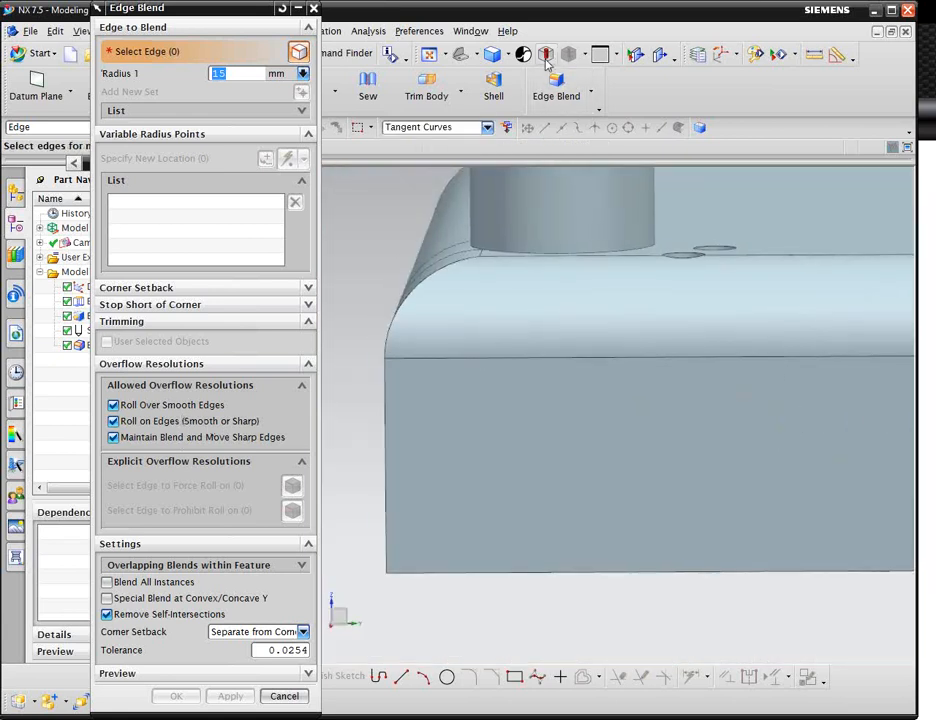
click(475, 55)
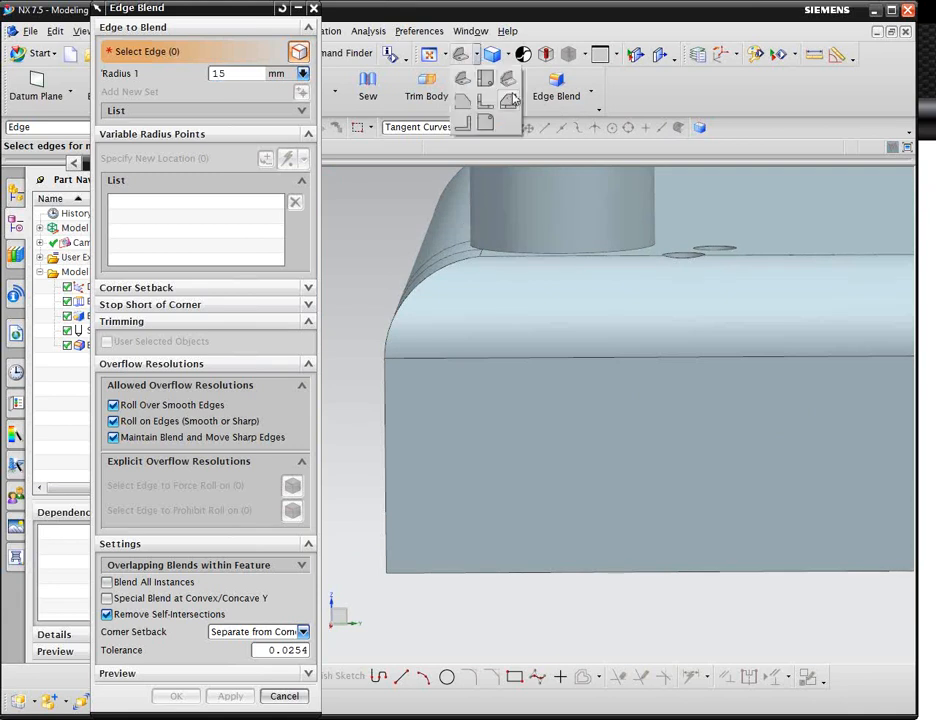
click(510, 100)
scroll(372, 411, up, 3)
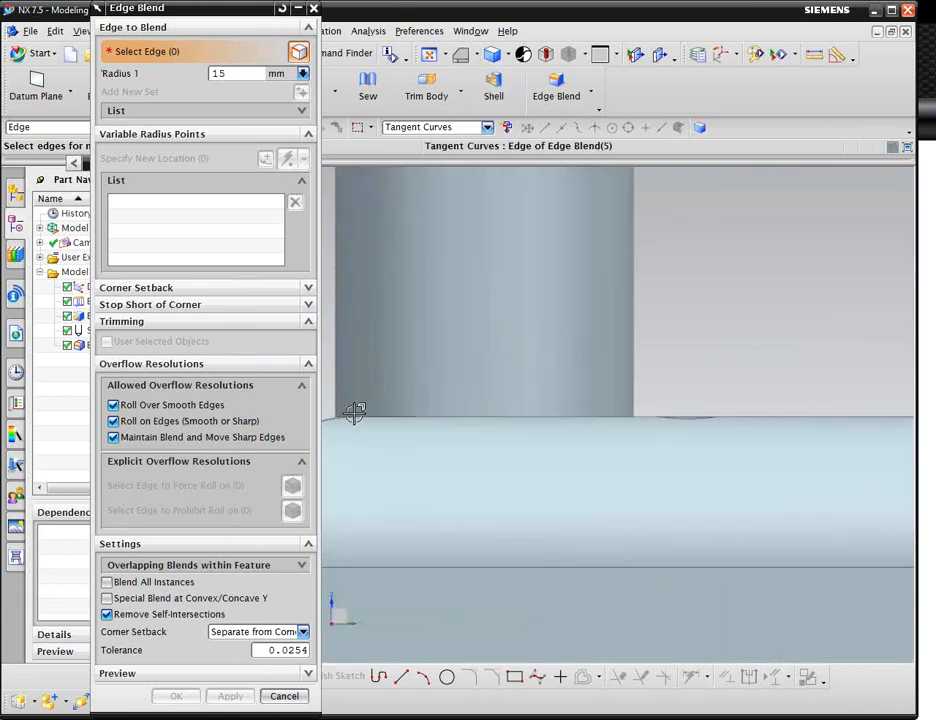
scroll(360, 415, up, 3)
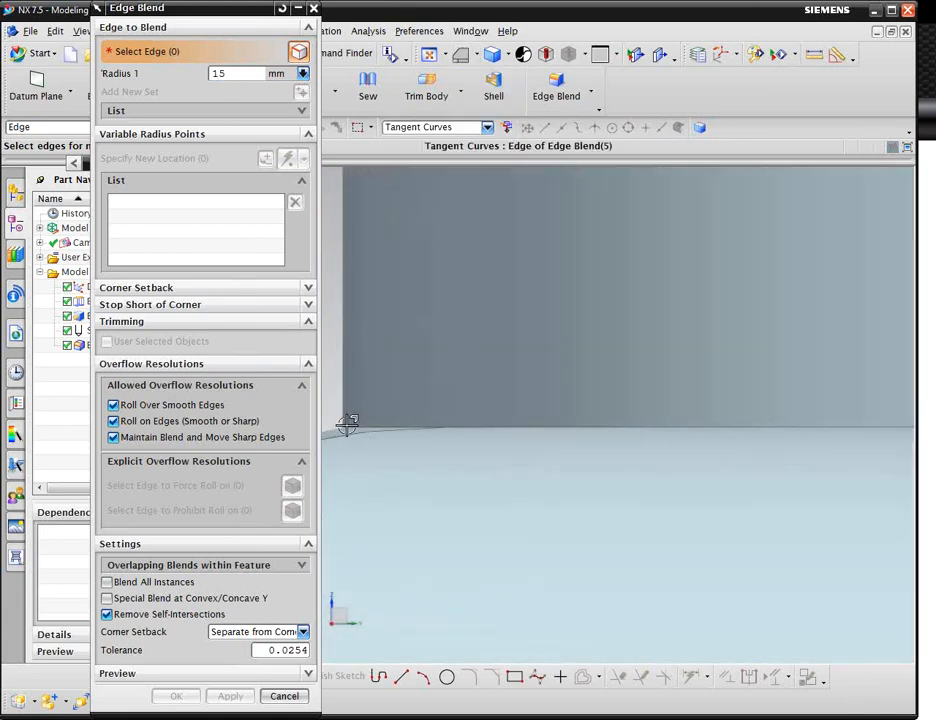
scroll(357, 430, down, 5)
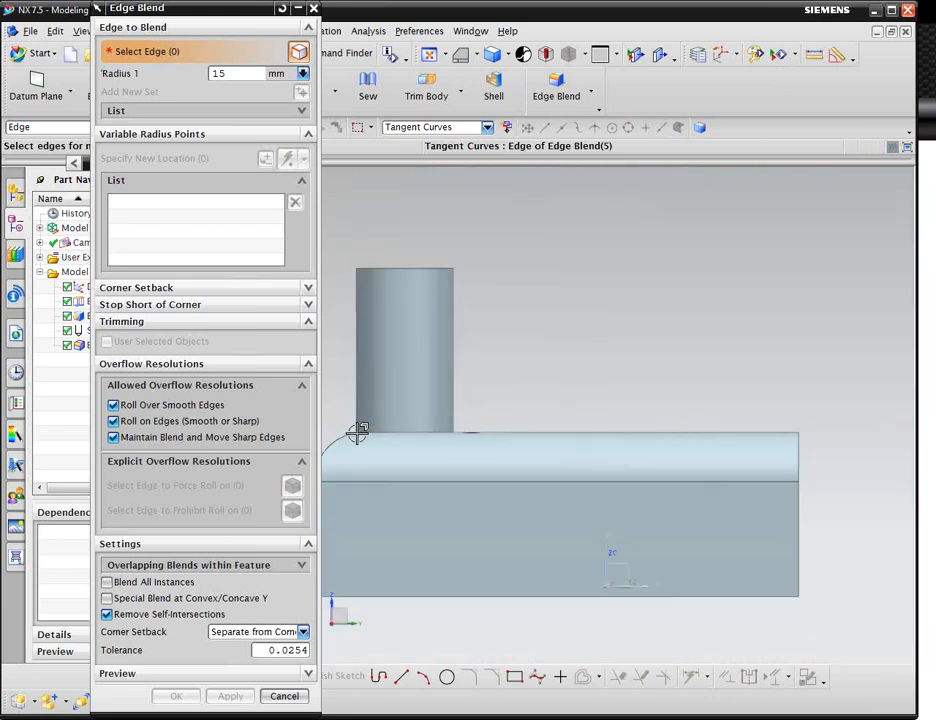
middle_drag(358, 432, 366, 455)
click(366, 456)
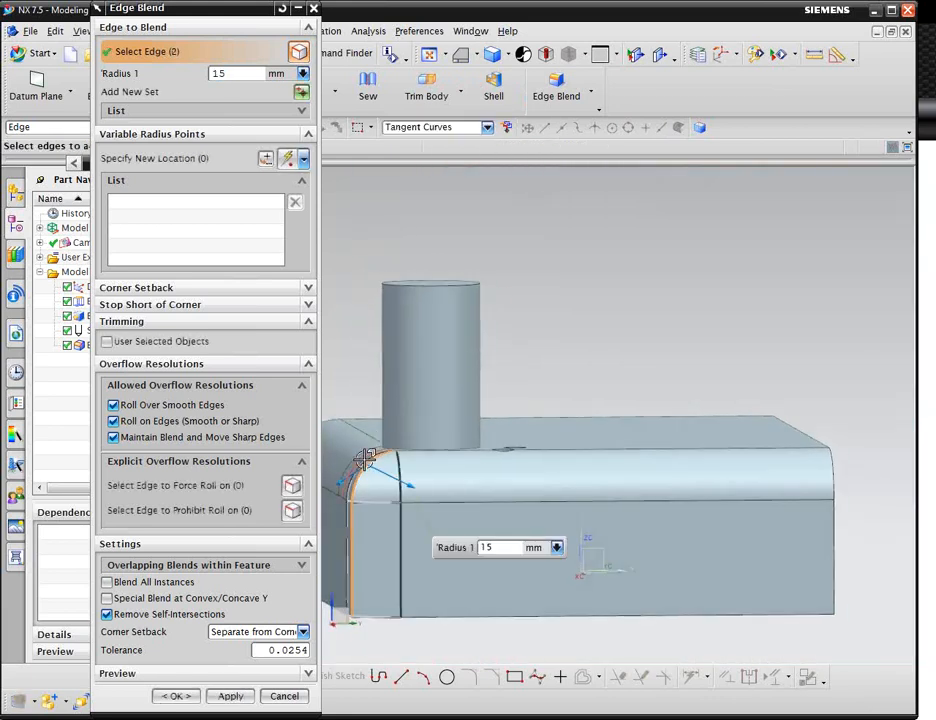
drag(498, 549, 447, 548)
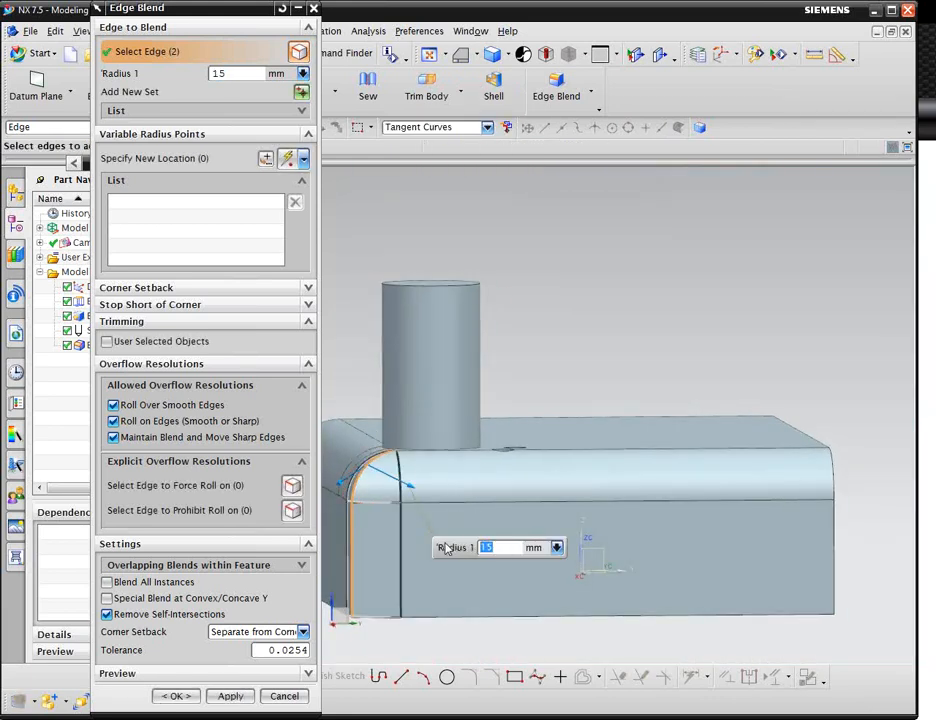
key(Escape)
Blend the boss's base edge with a 10 mm radius and apply it.
middle_drag(427, 441, 457, 353)
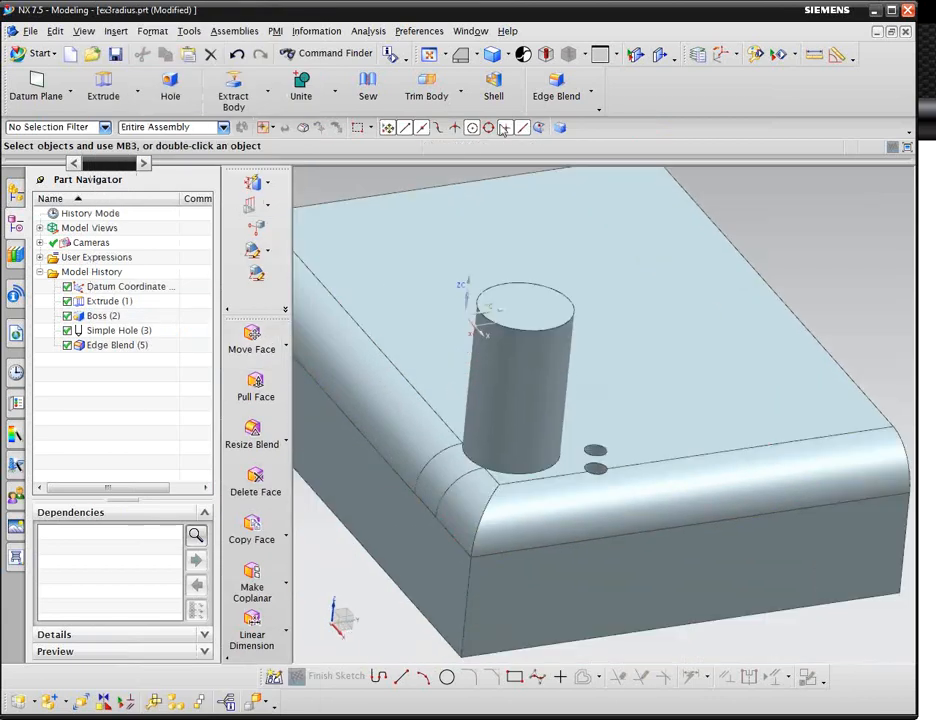
click(556, 88)
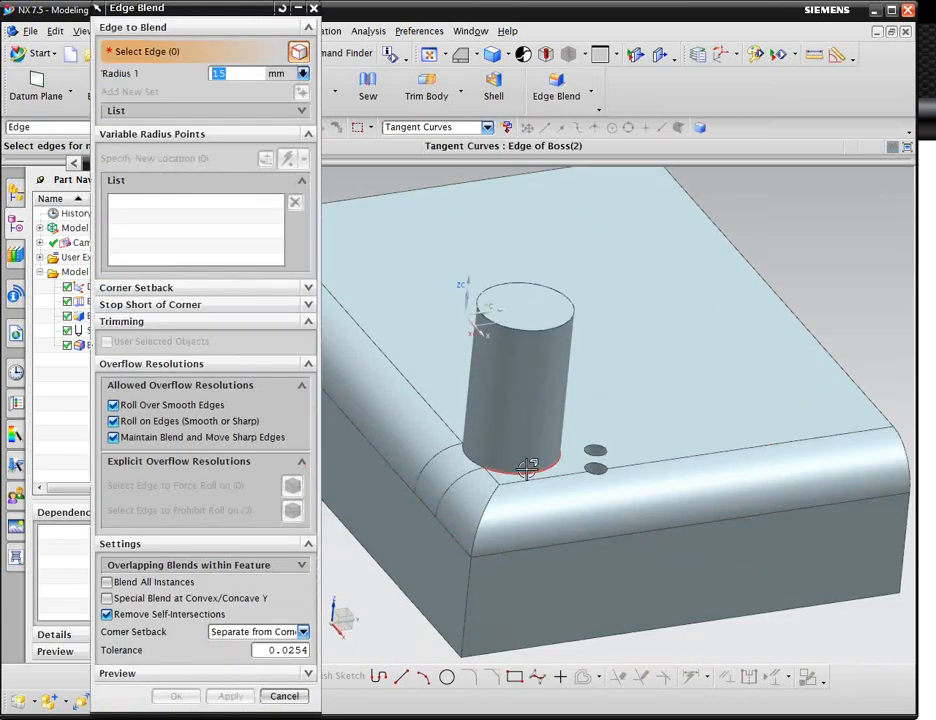
click(527, 468)
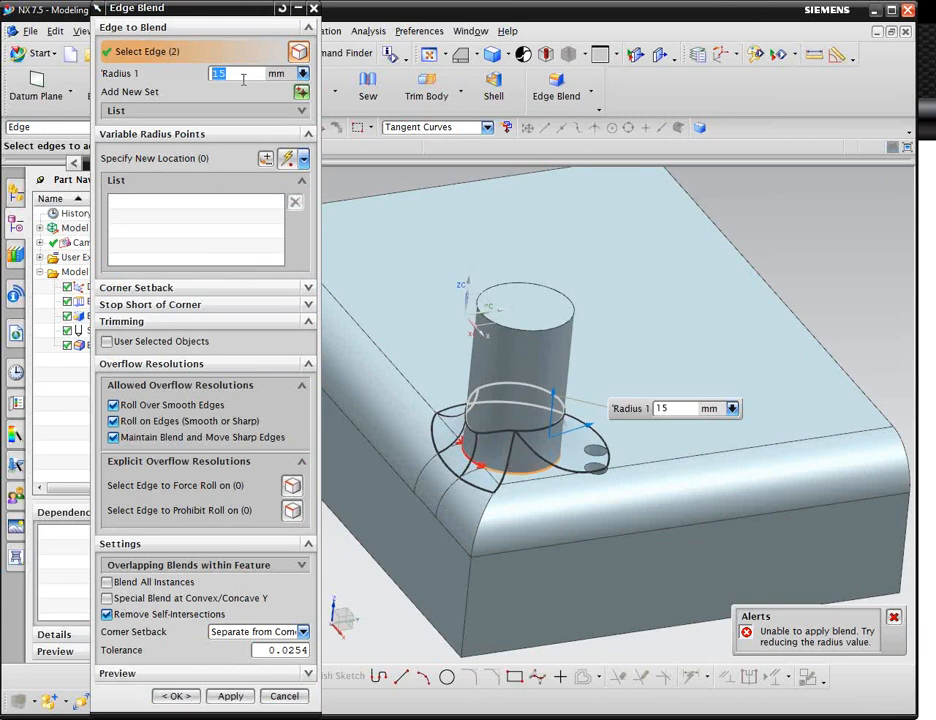
text(10)
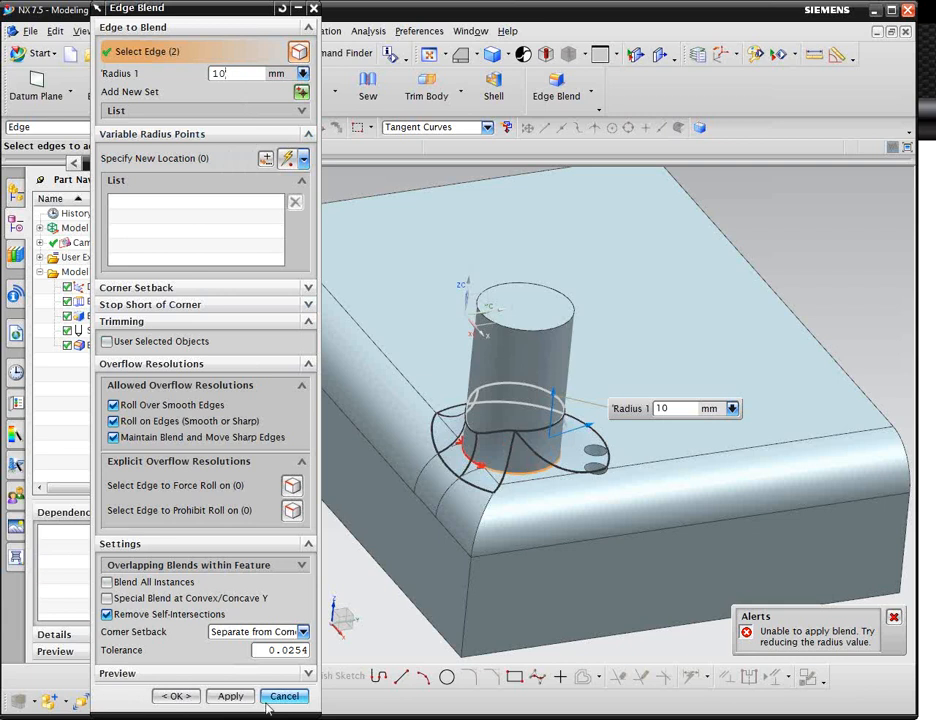
click(230, 695)
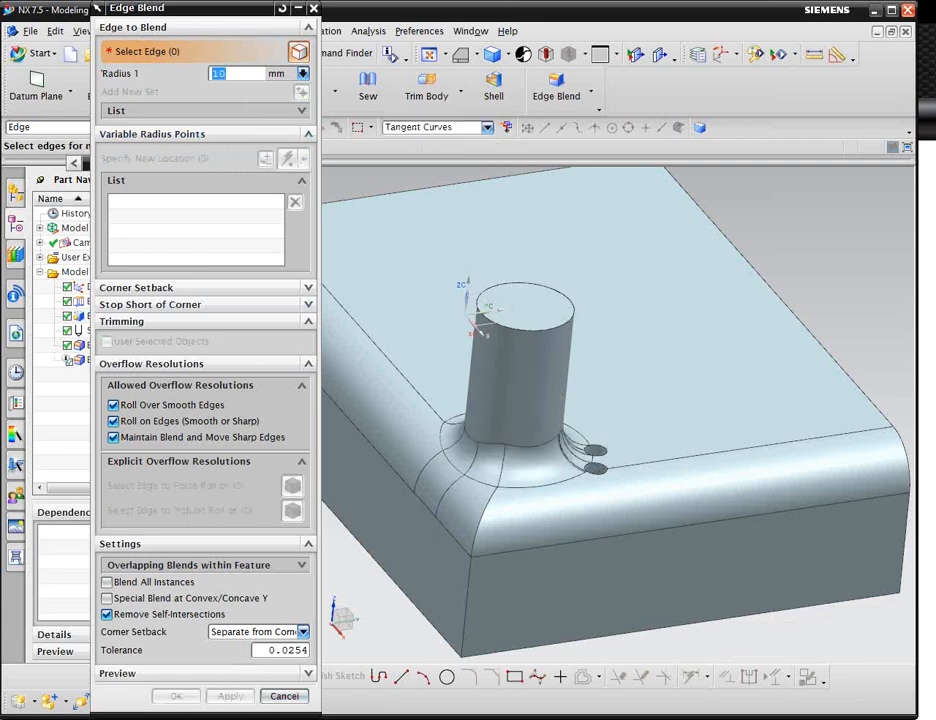
Examine the new boss base blend where it meets the block's blended edges, then close Edge Blend.
middle_drag(510, 472, 530, 437)
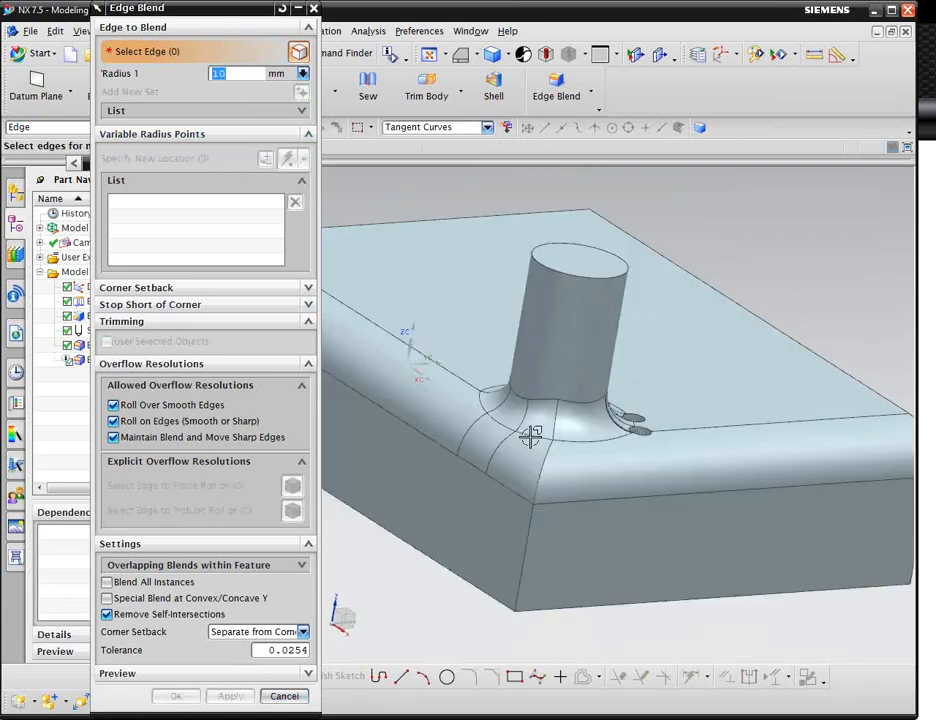
scroll(508, 418, up, 5)
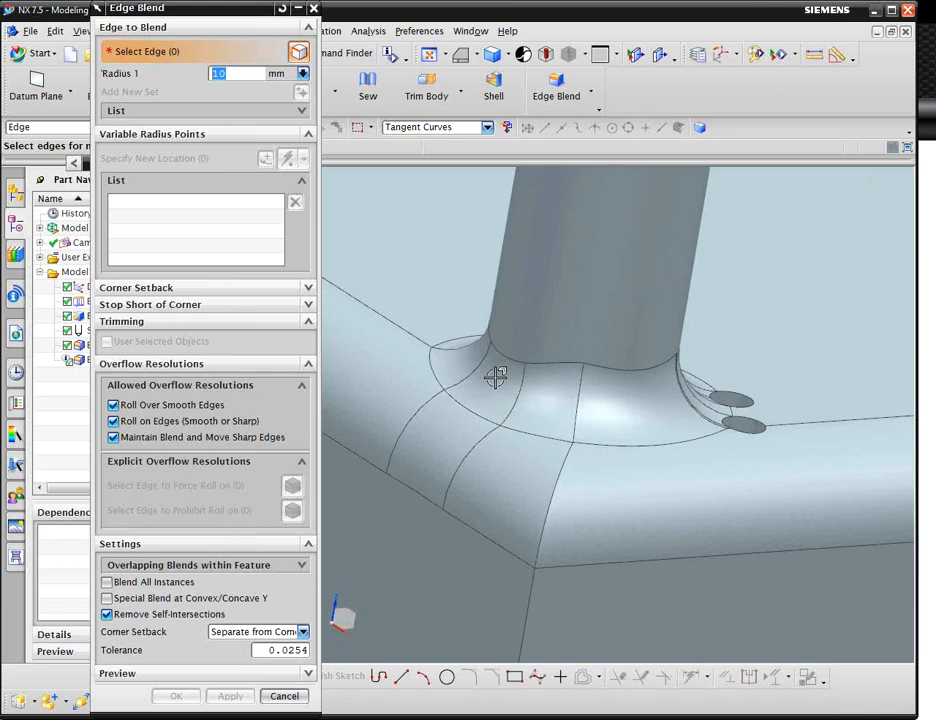
scroll(549, 389, down, 5)
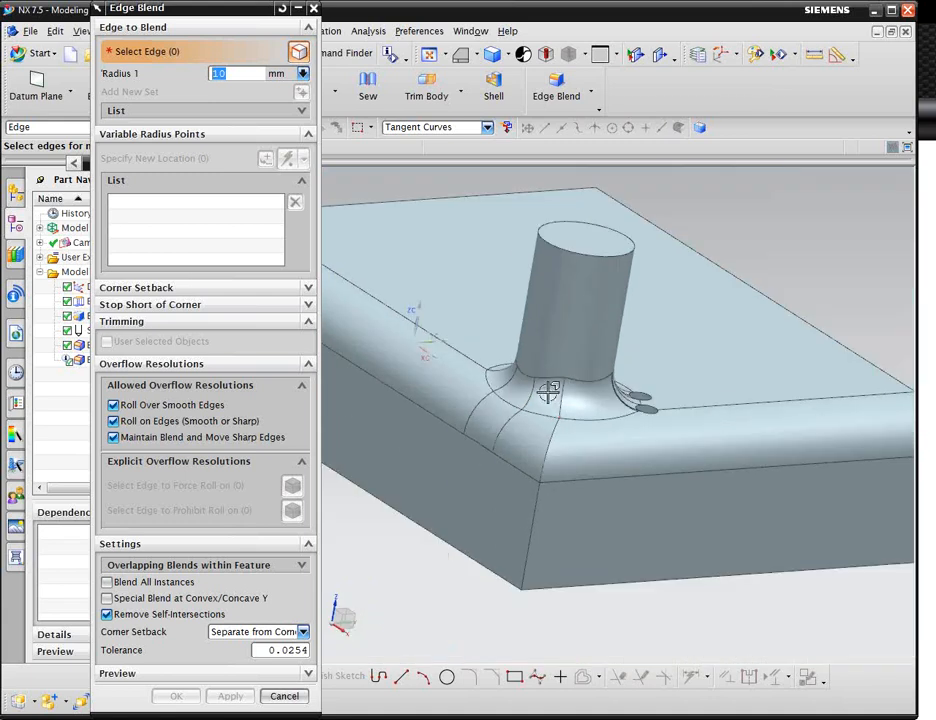
middle_drag(549, 389, 550, 396)
middle_drag(535, 400, 593, 420)
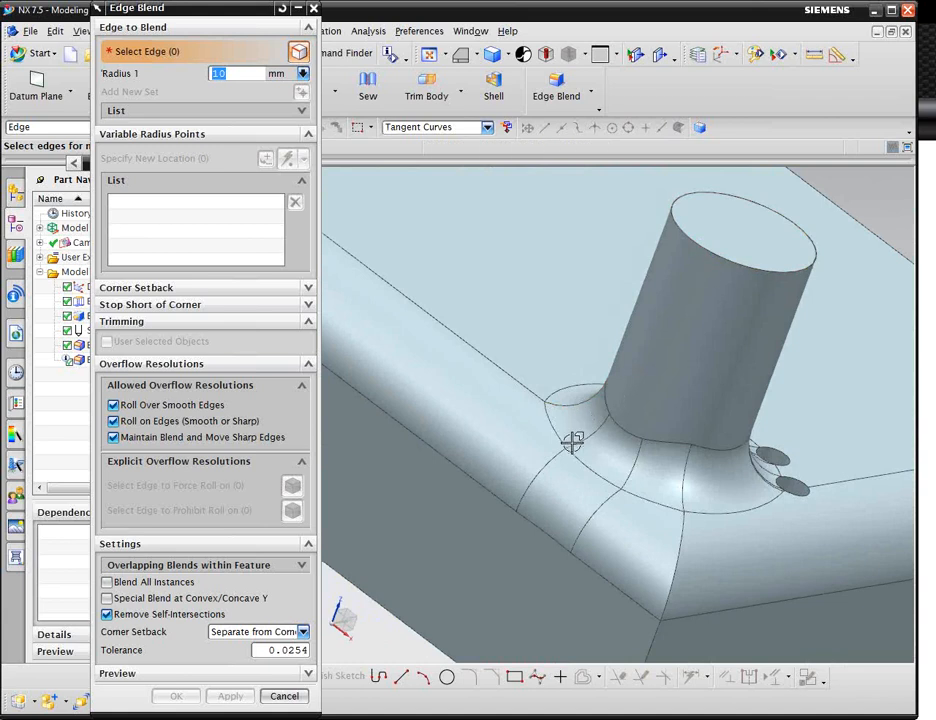
middle_drag(587, 492, 528, 486)
scroll(525, 485, down, 3)
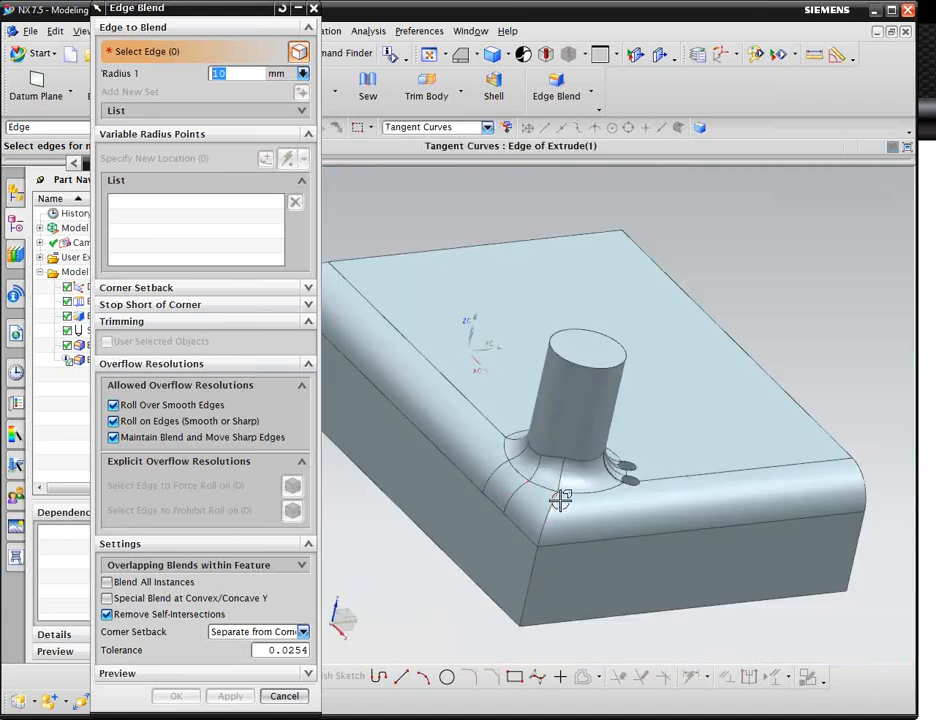
scroll(543, 466, up, 5)
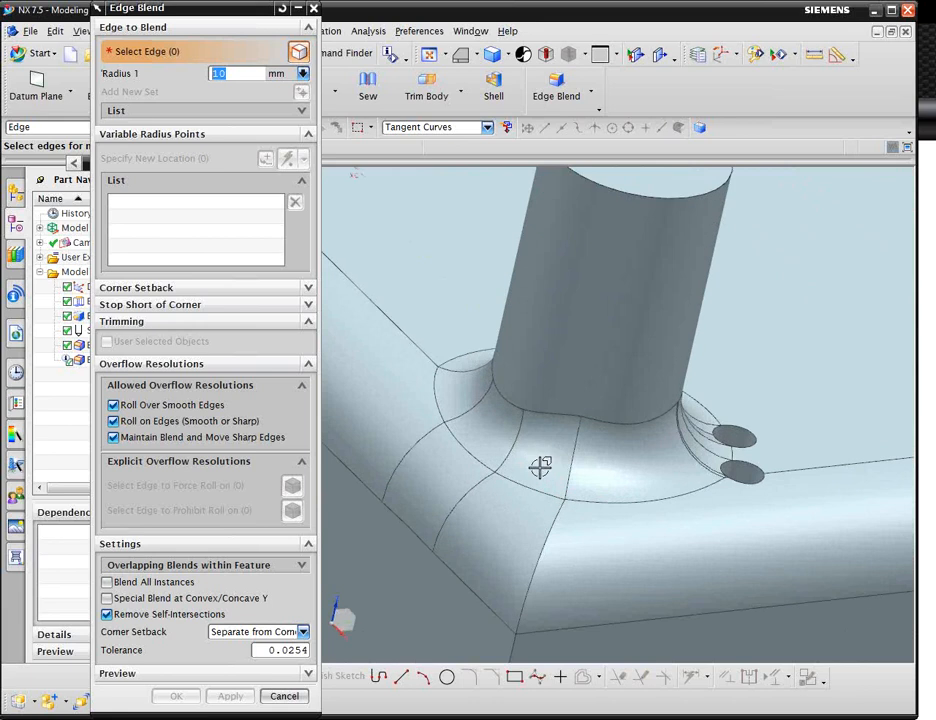
middle_drag(744, 455, 731, 468)
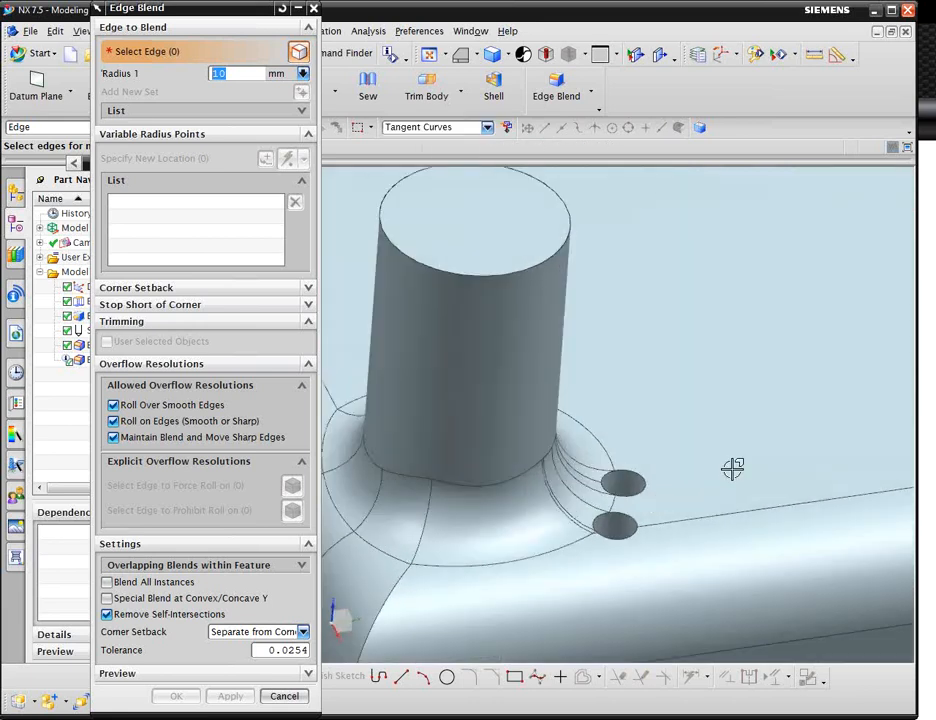
scroll(614, 516, up, 5)
middle_drag(561, 497, 585, 464)
scroll(585, 464, down, 5)
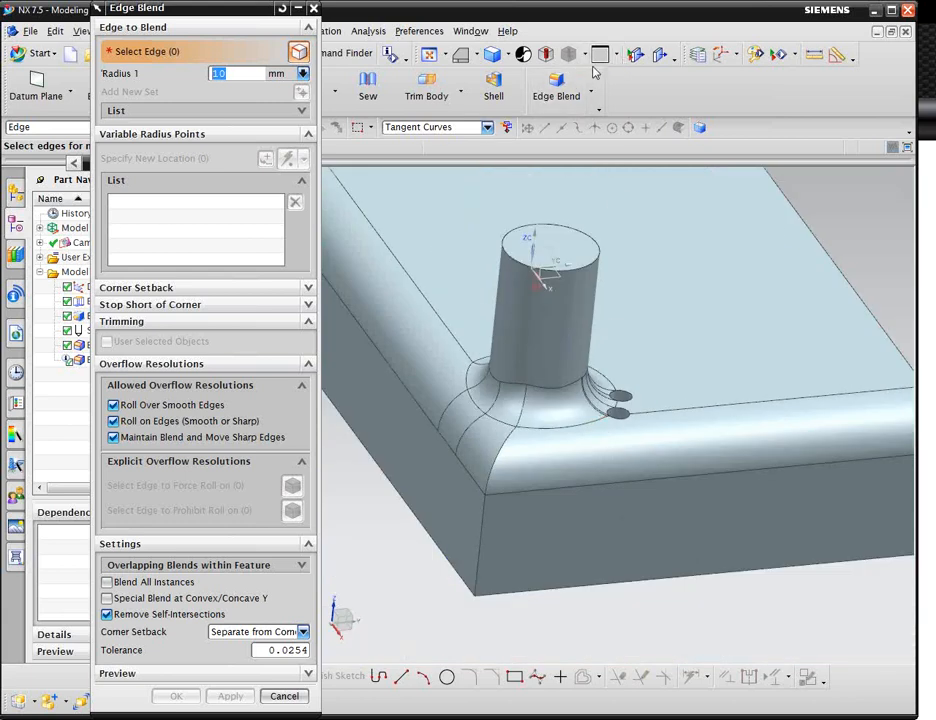
scroll(503, 328, up, 10)
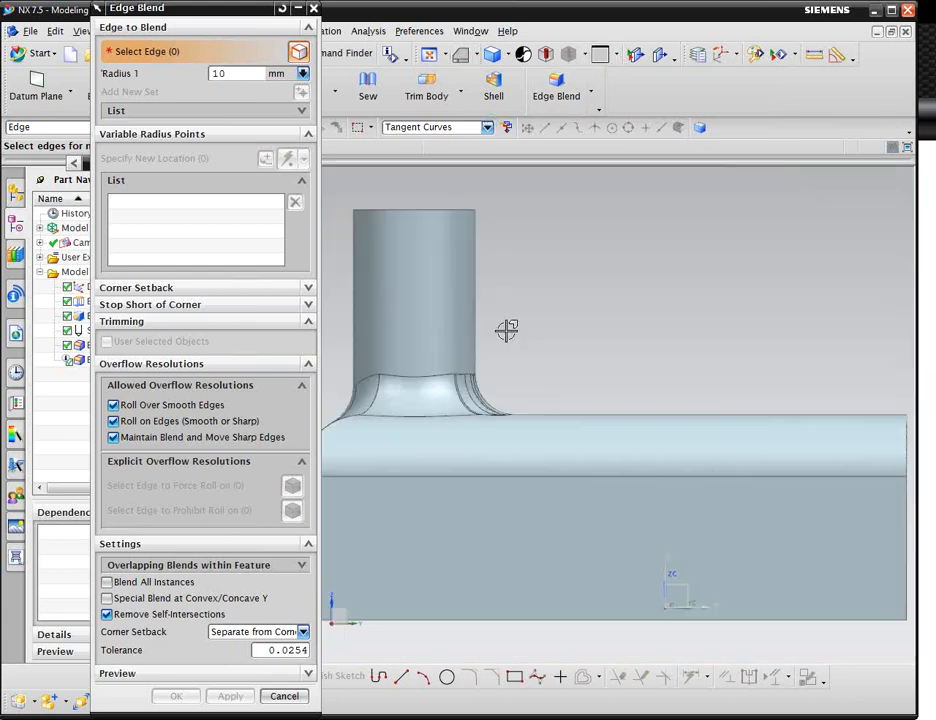
middle_drag(497, 447, 474, 441)
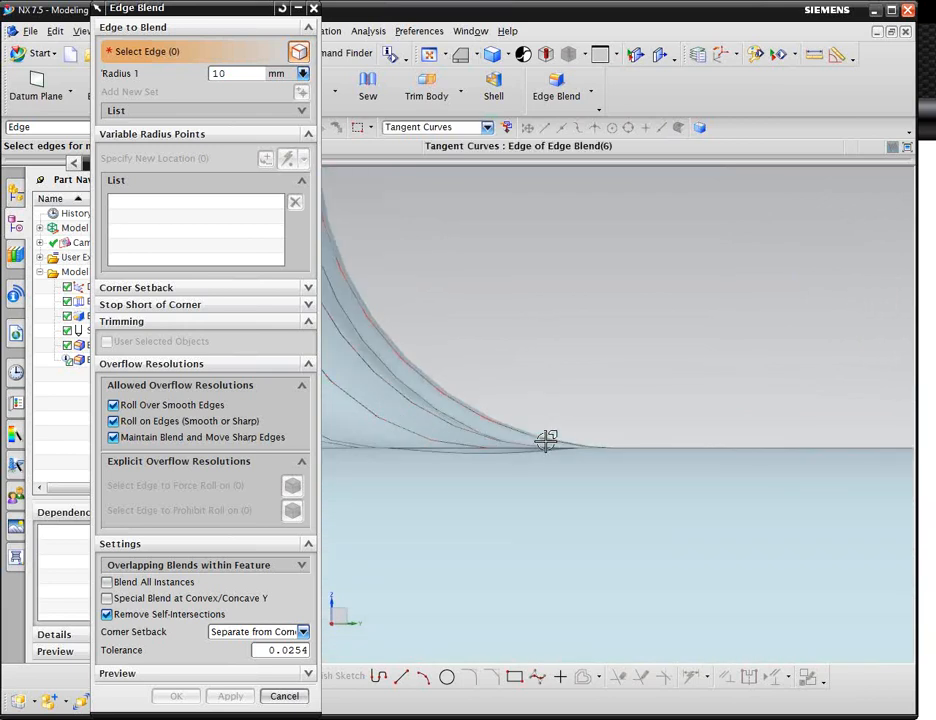
scroll(535, 441, down, 8)
middle_drag(535, 441, 518, 424)
scroll(516, 421, up, 3)
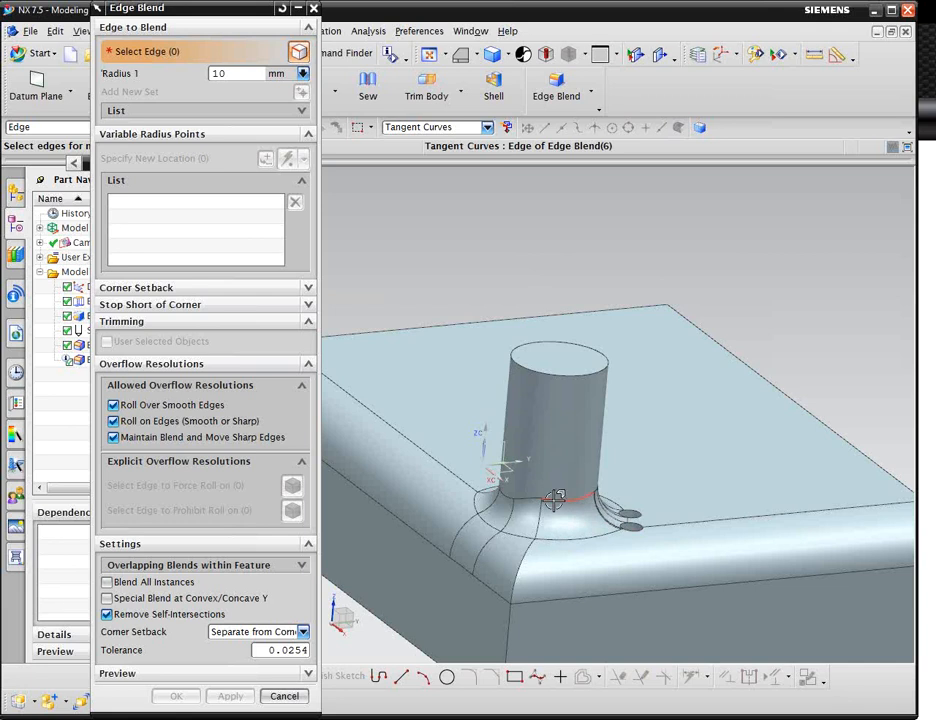
click(314, 9)
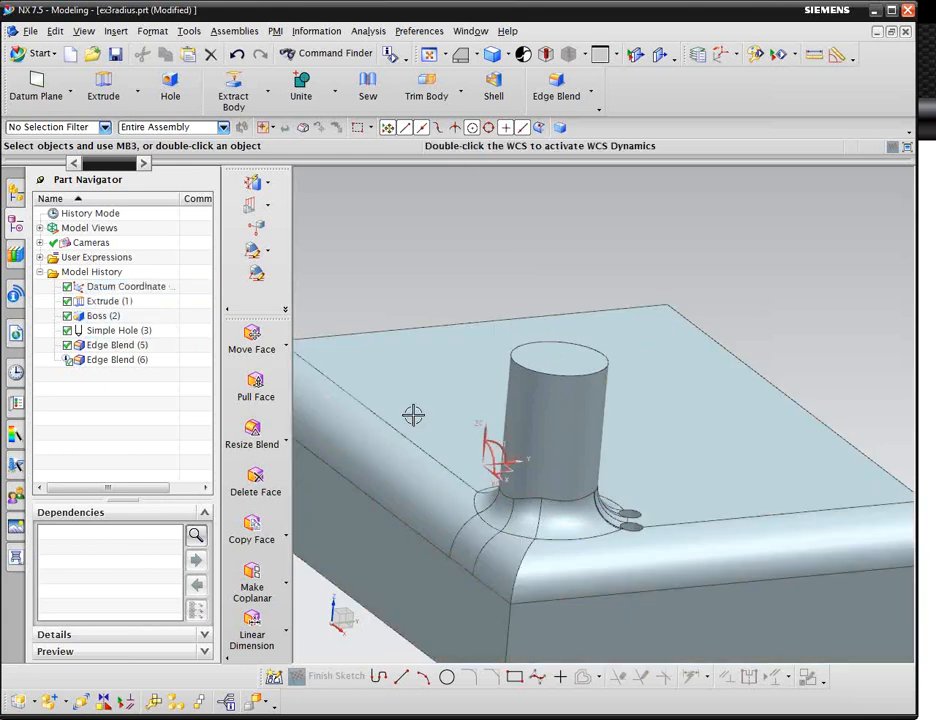
Switch to the PowerPoint slide show and advance to the Synchronous Blends slide.
key(alt+Tab)
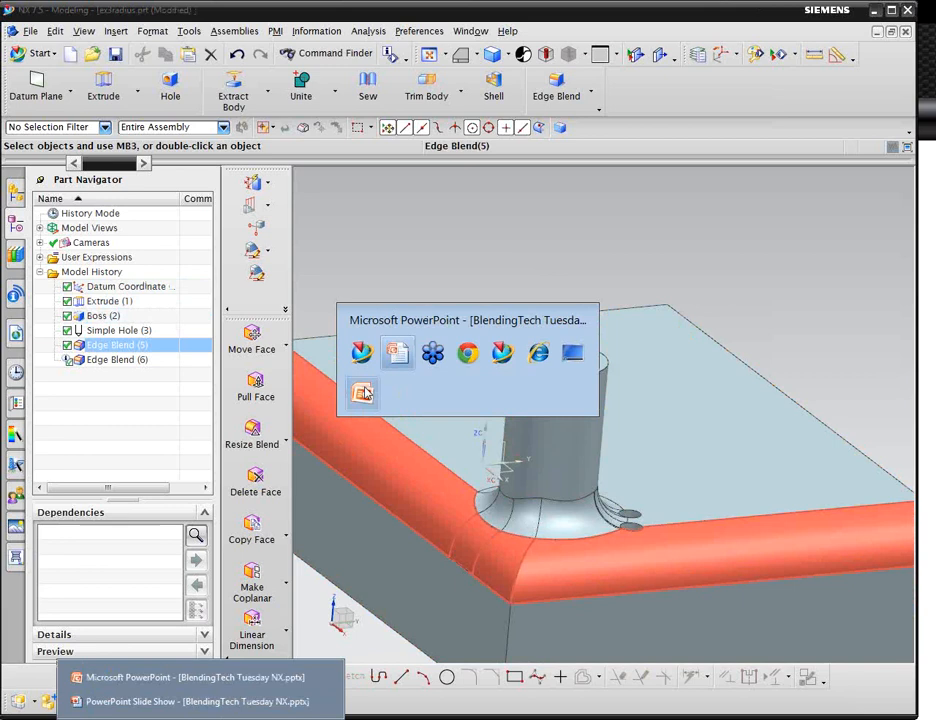
click(362, 393)
click(499, 398)
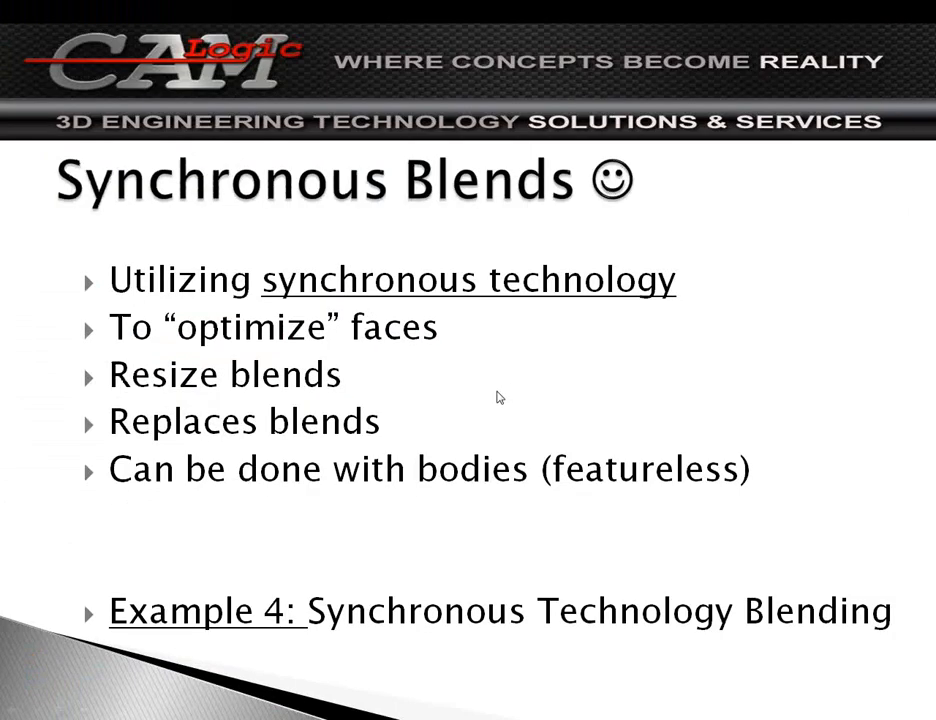
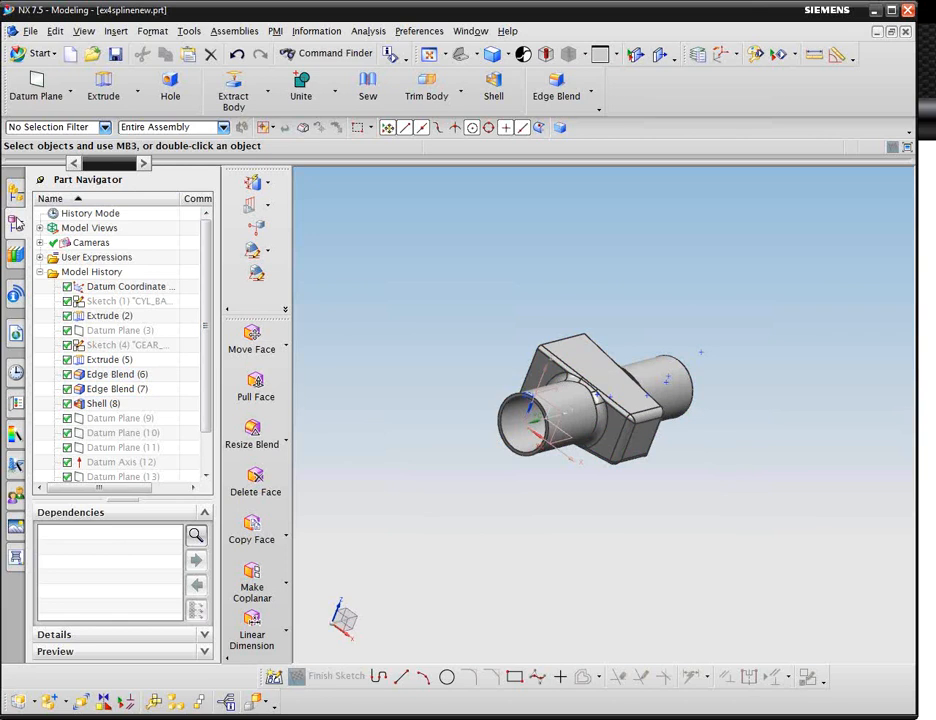
Switch the part's modeling mode from History Mode to History-Free Mode, accepting the parameter removal.
right_click(84, 216)
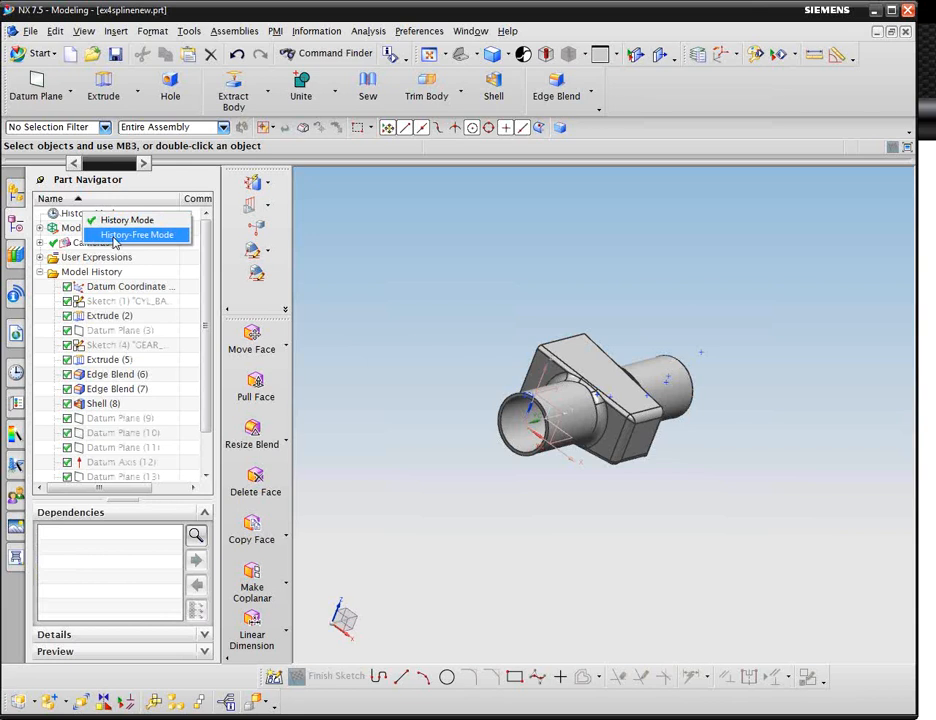
click(115, 236)
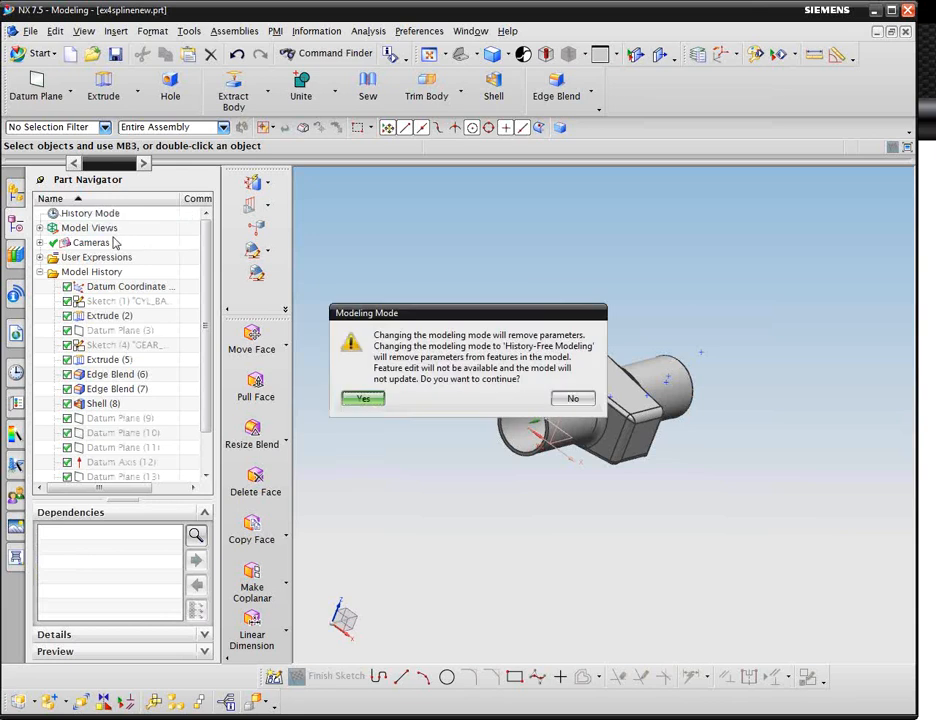
click(357, 398)
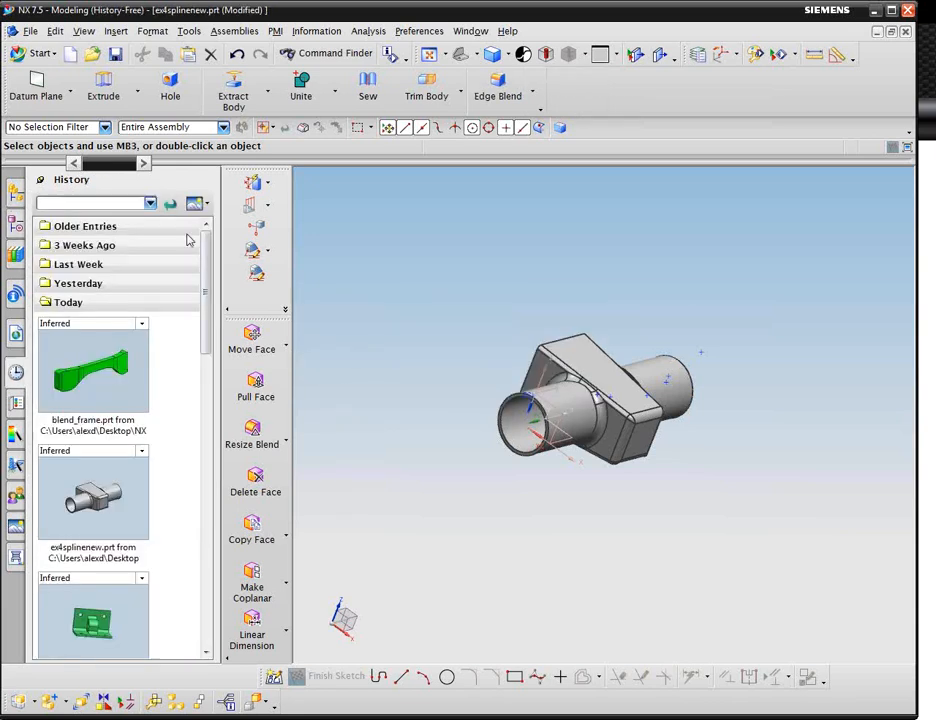
Expand the solid body in the Part Navigator and examine its remaining Edge Blend feature on the model from several angles.
click(15, 255)
click(155, 303)
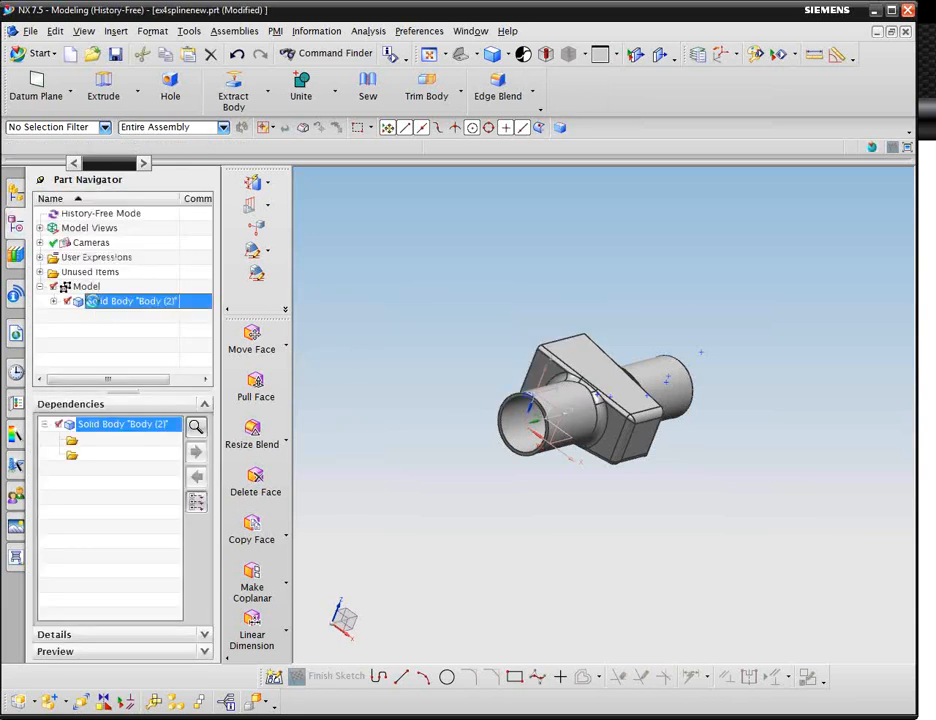
click(53, 301)
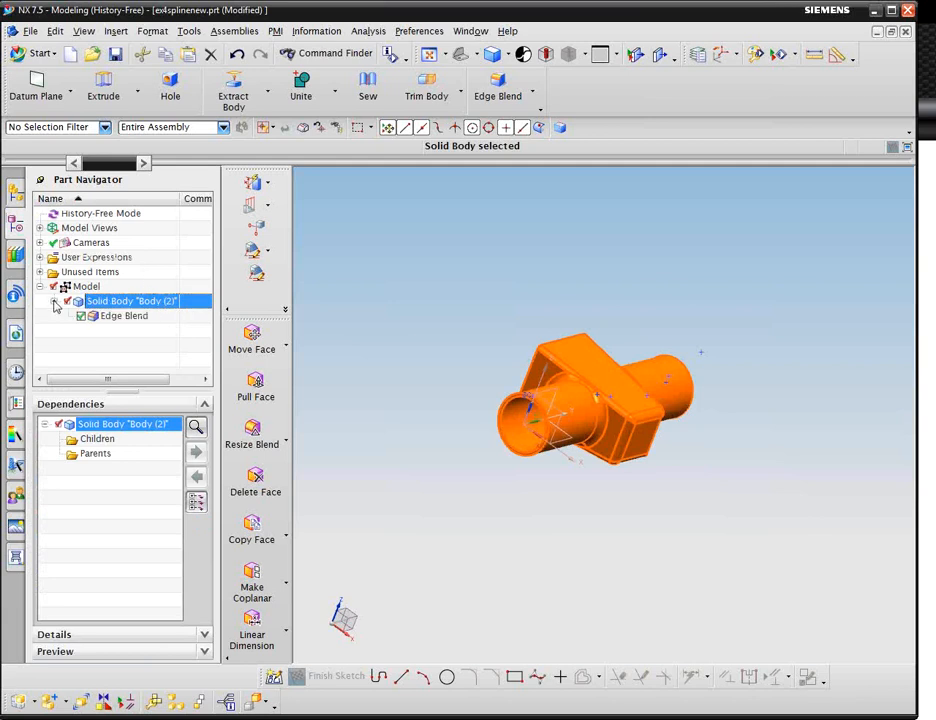
click(125, 316)
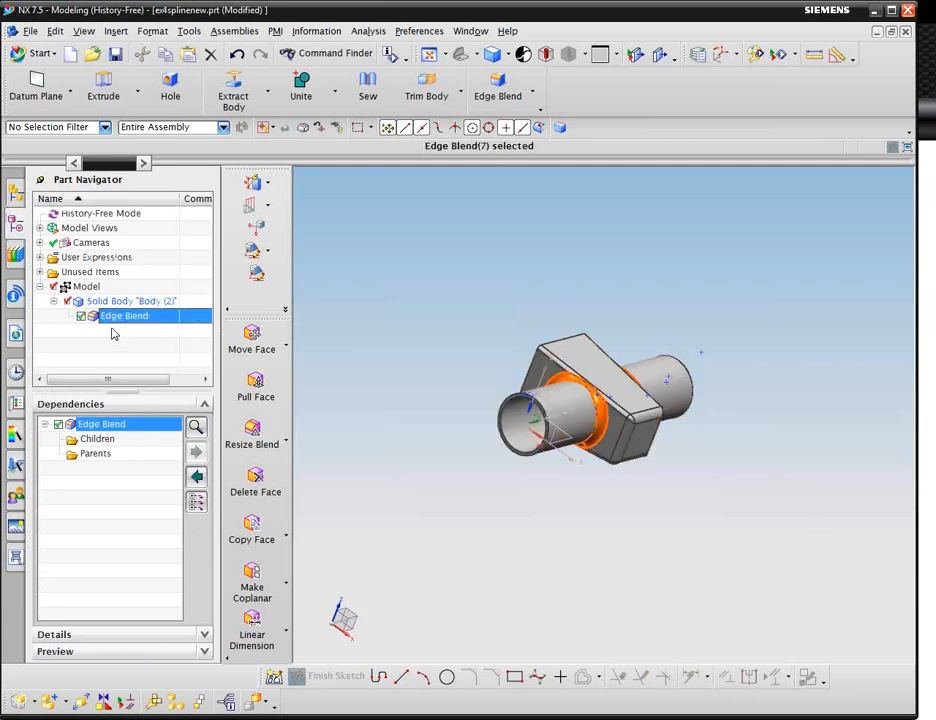
click(54, 302)
scroll(668, 407, up, 4)
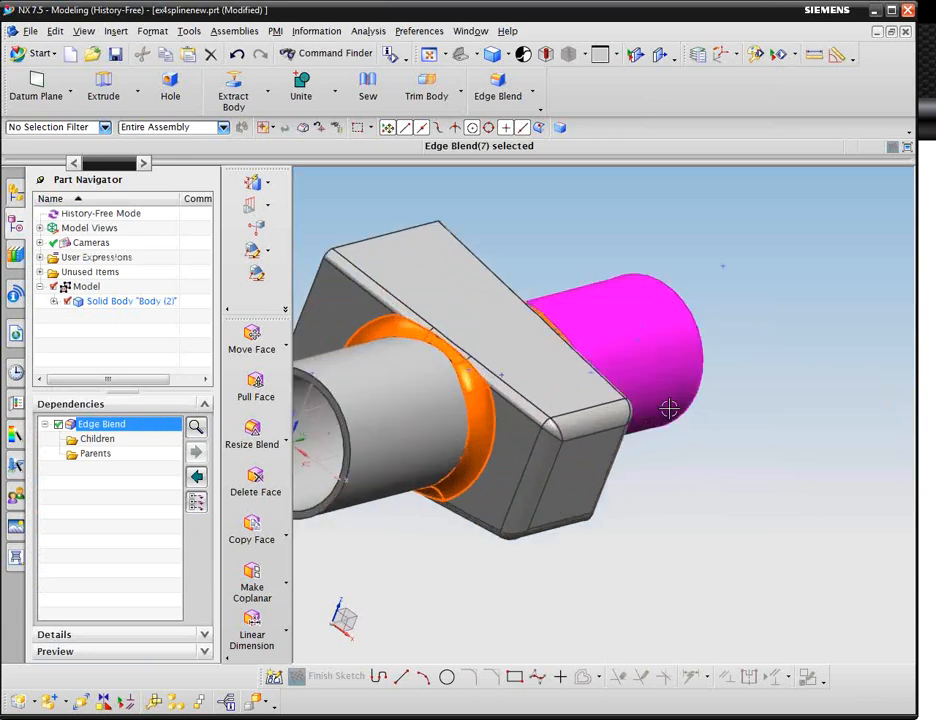
scroll(725, 451, down, 4)
mouse_move(725, 451)
middle_down()
mouse_move(719, 462)
mouse_move(710, 455)
middle_up()
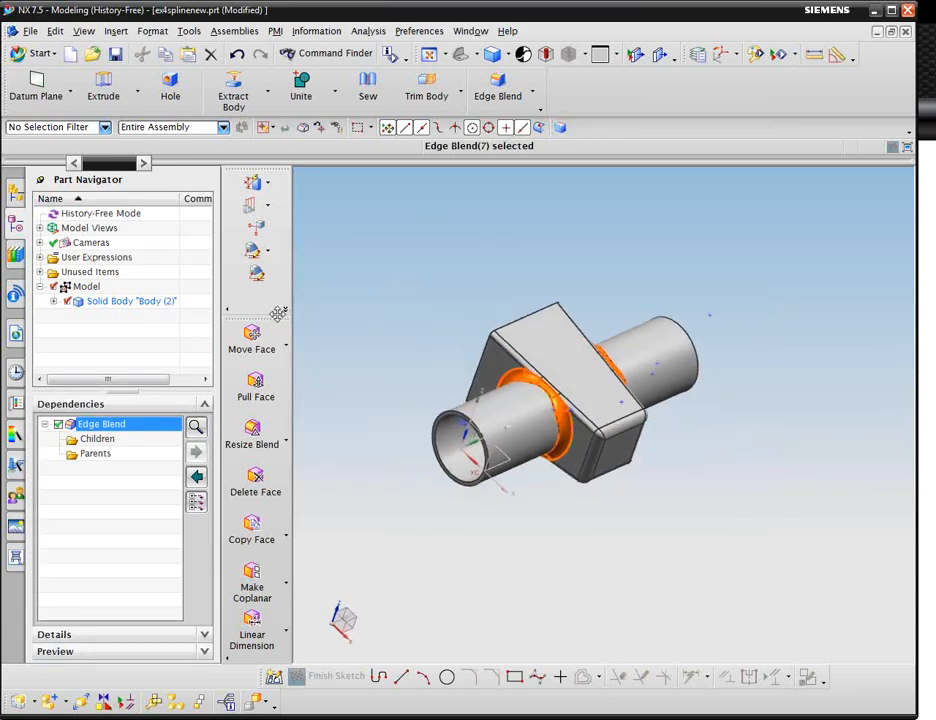
drag(275, 316, 262, 272)
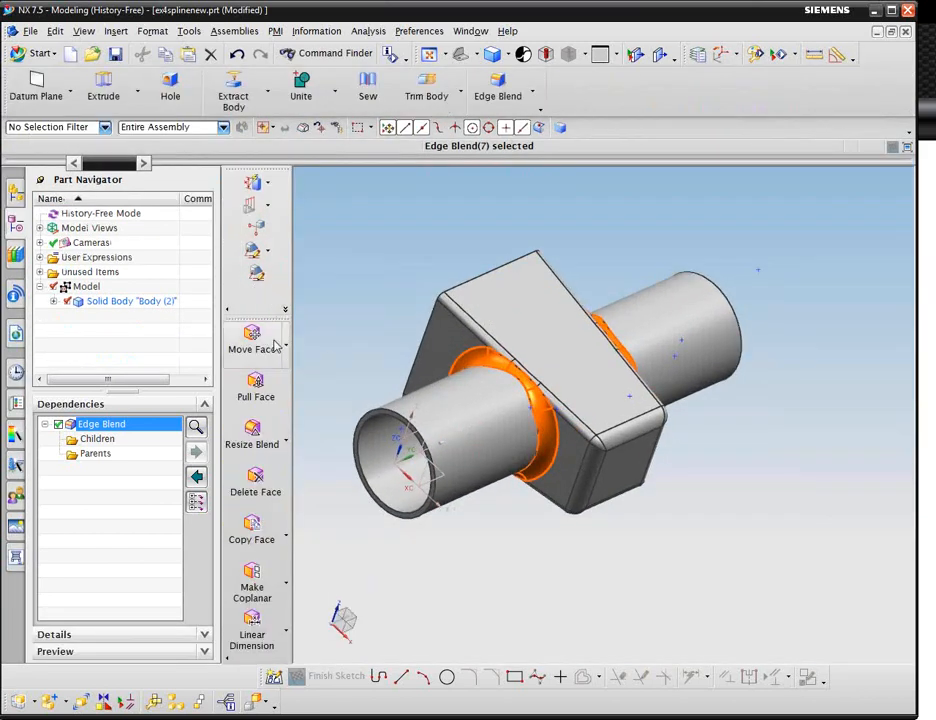
scroll(397, 359, up, 2)
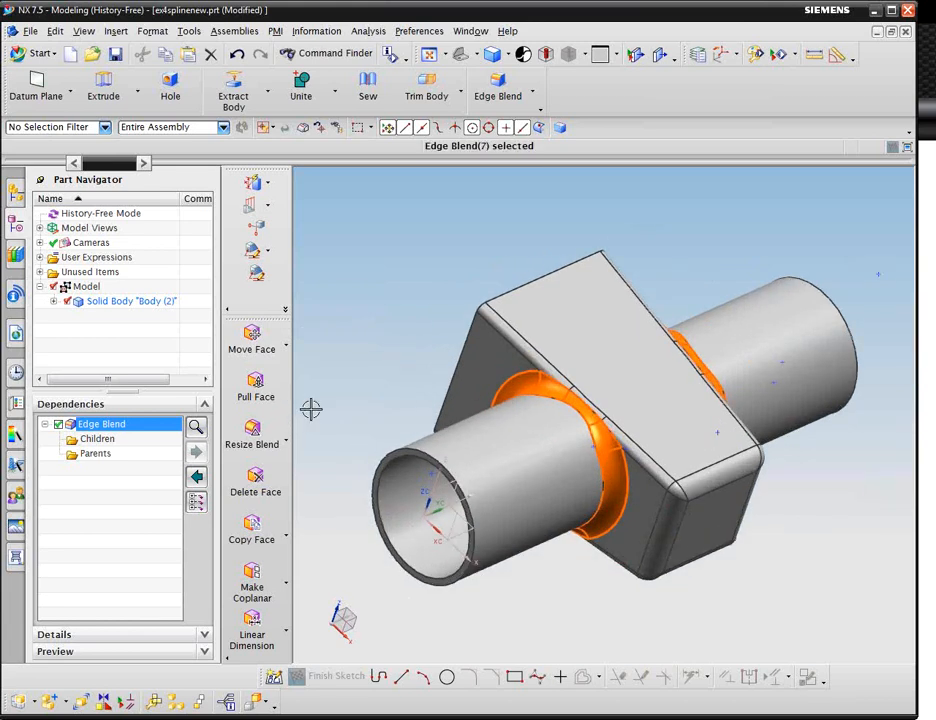
Search Command Finder for styled blend and replace blend, start the Replace Blend command, and close Command Finder.
click(328, 53)
text(styled blend)
key(Return)
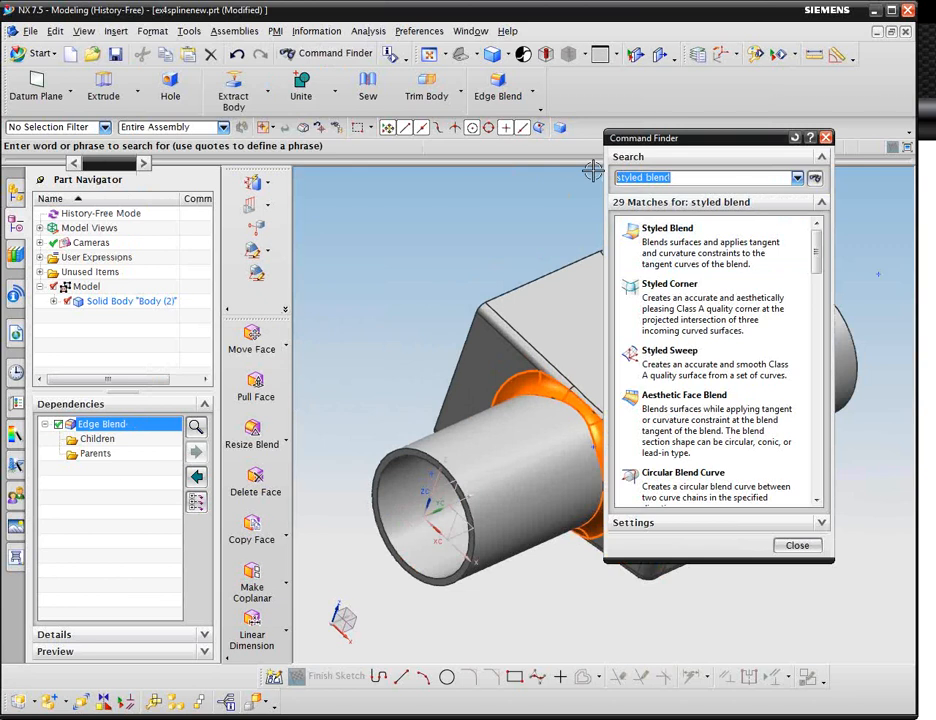
text(replace blend)
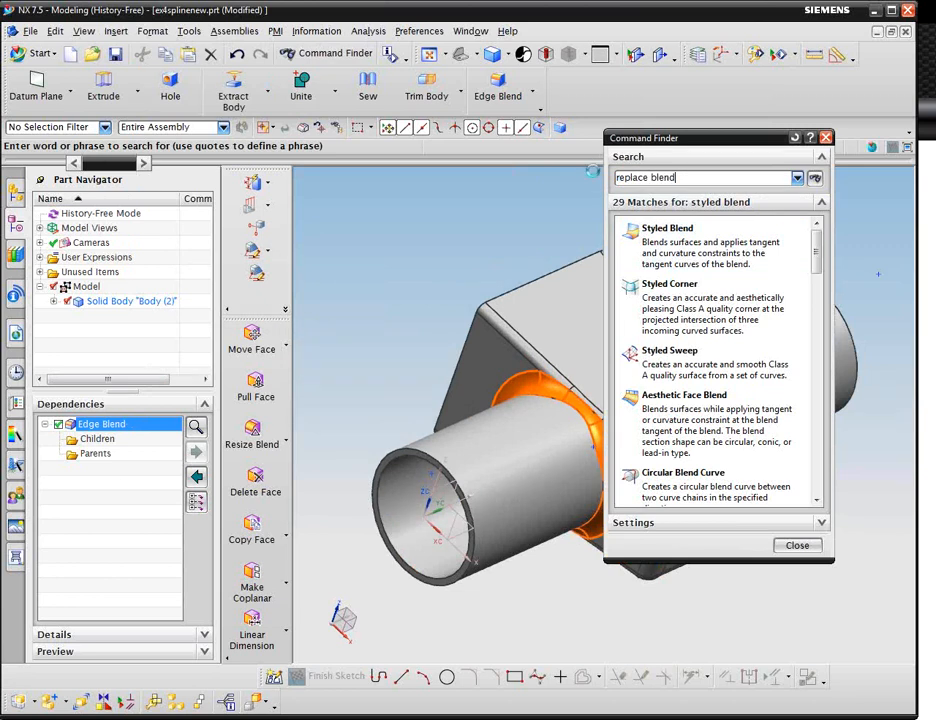
key(Return)
mouse_move(668, 238)
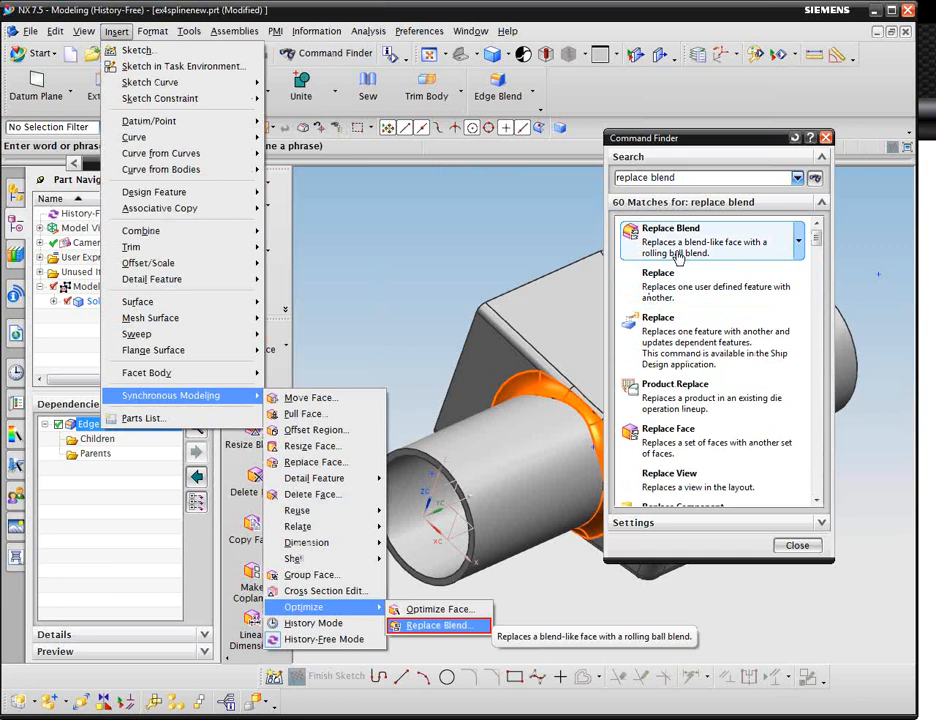
click(678, 250)
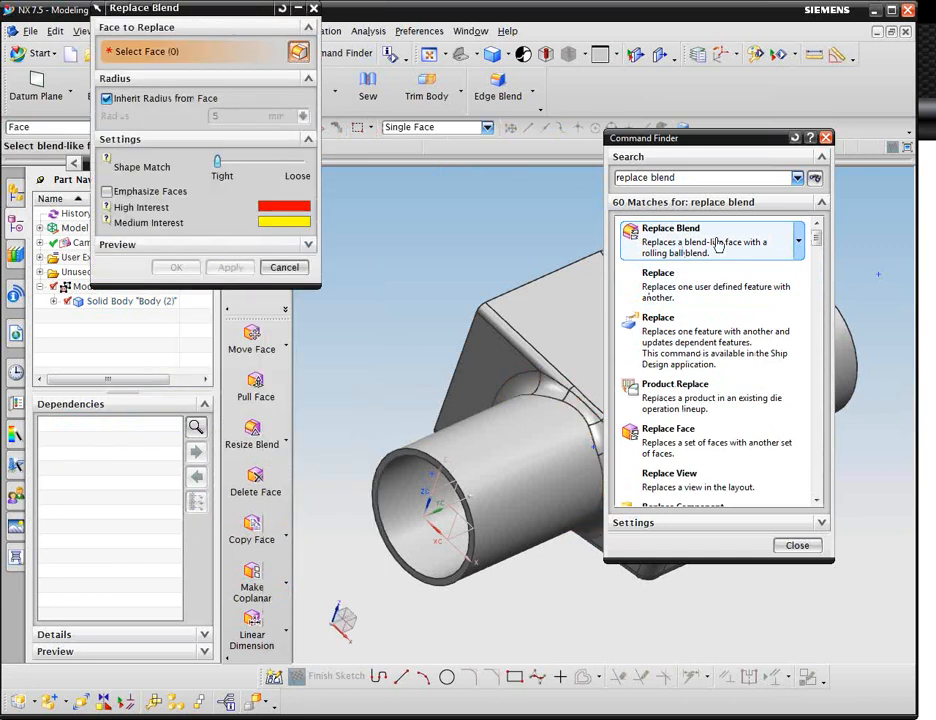
click(826, 138)
Set Replace Blend's Shape Match to Loose, select all faces of the body, and apply.
scroll(735, 251, down, 3)
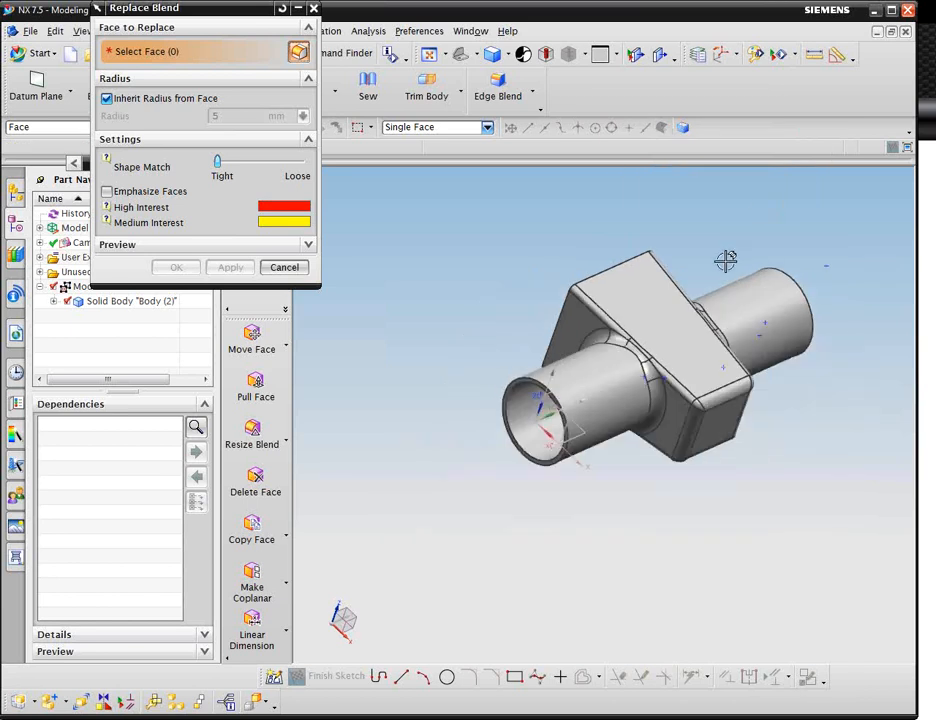
middle_drag(725, 261, 554, 379)
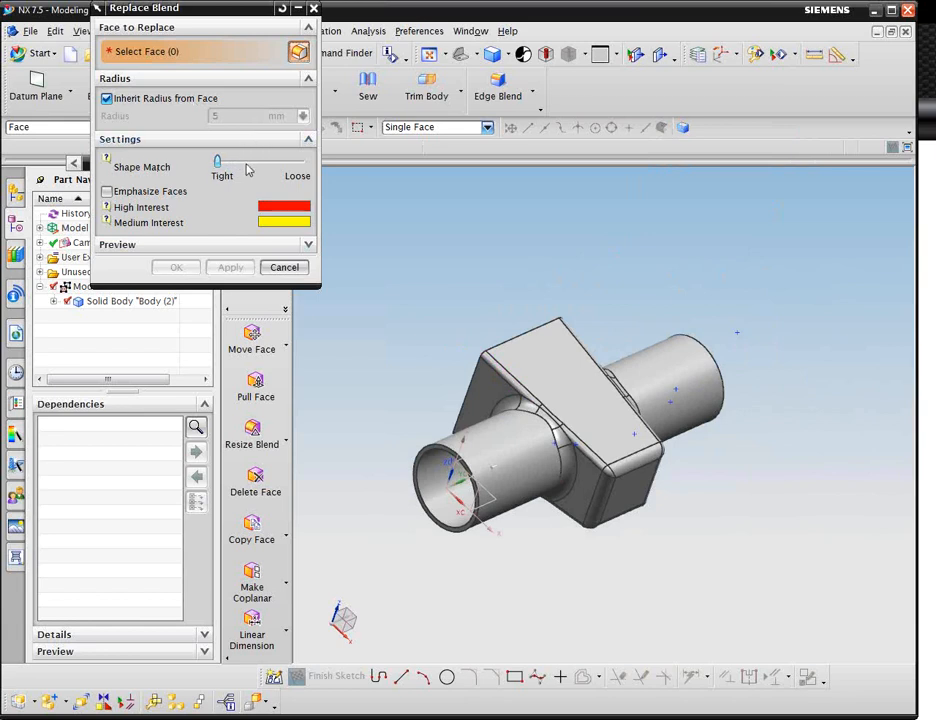
drag(217, 161, 291, 171)
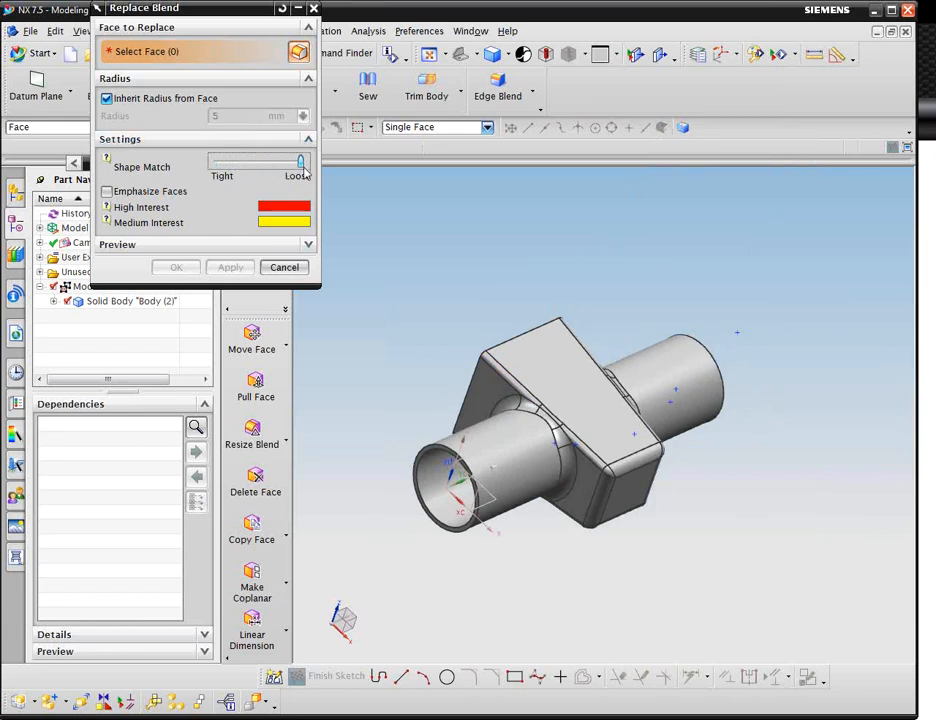
drag(357, 253, 757, 586)
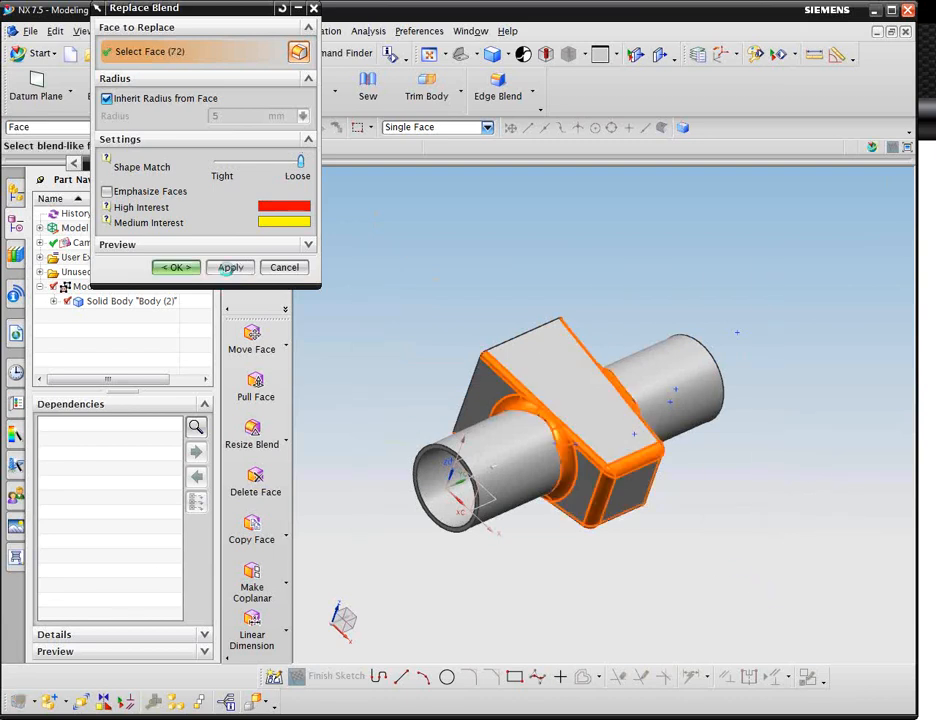
click(227, 266)
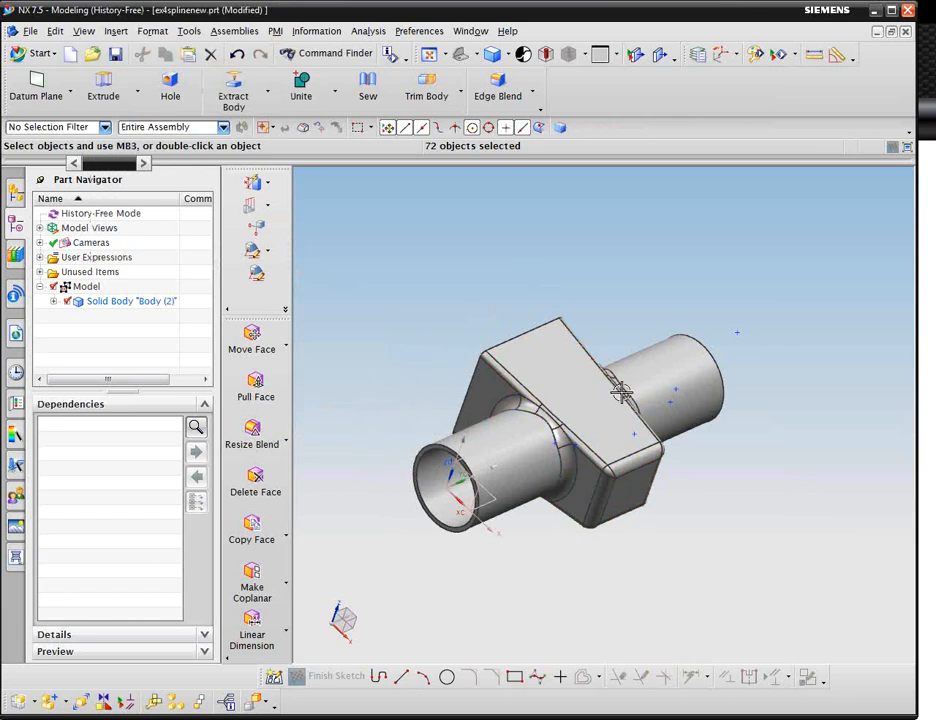
Enlarge the radius of the boss's base blend with Resize Blend and confirm.
scroll(624, 391, up, 3)
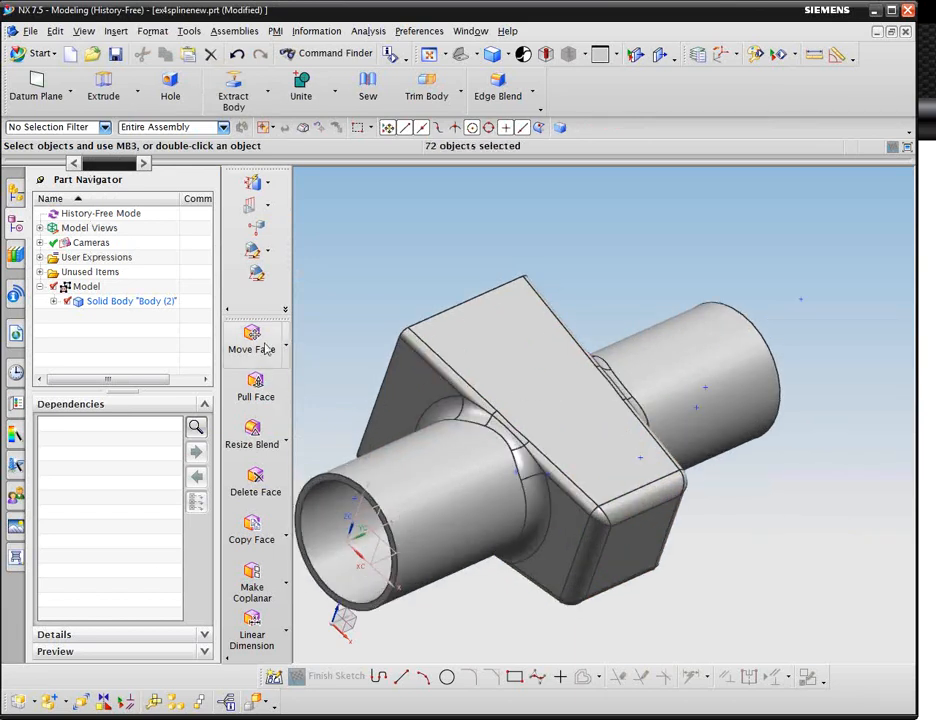
shift+middle_drag(413, 336, 458, 288)
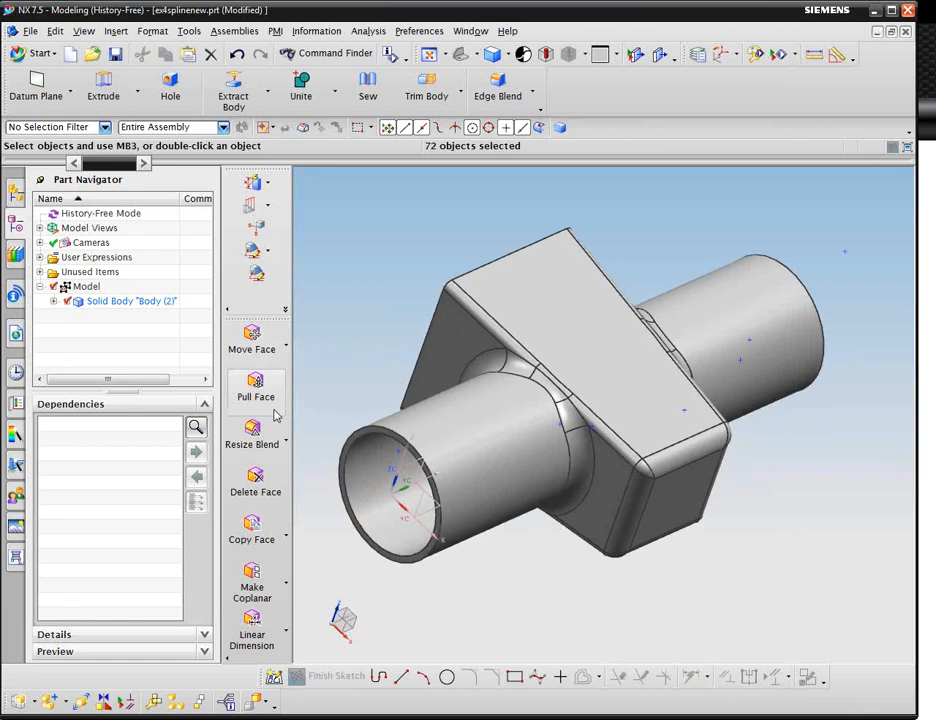
click(262, 440)
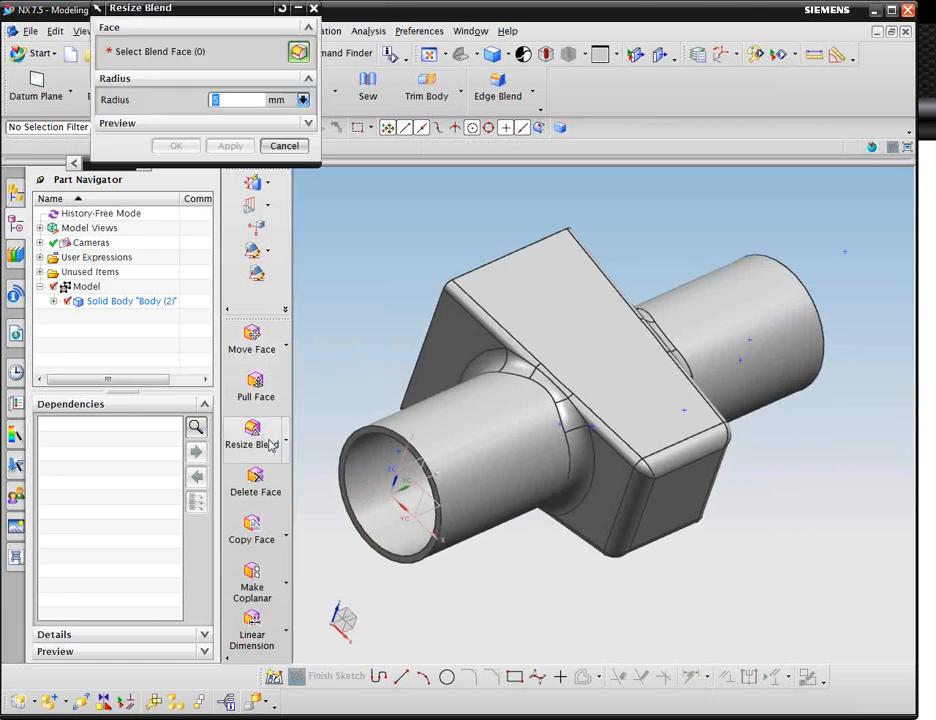
click(570, 441)
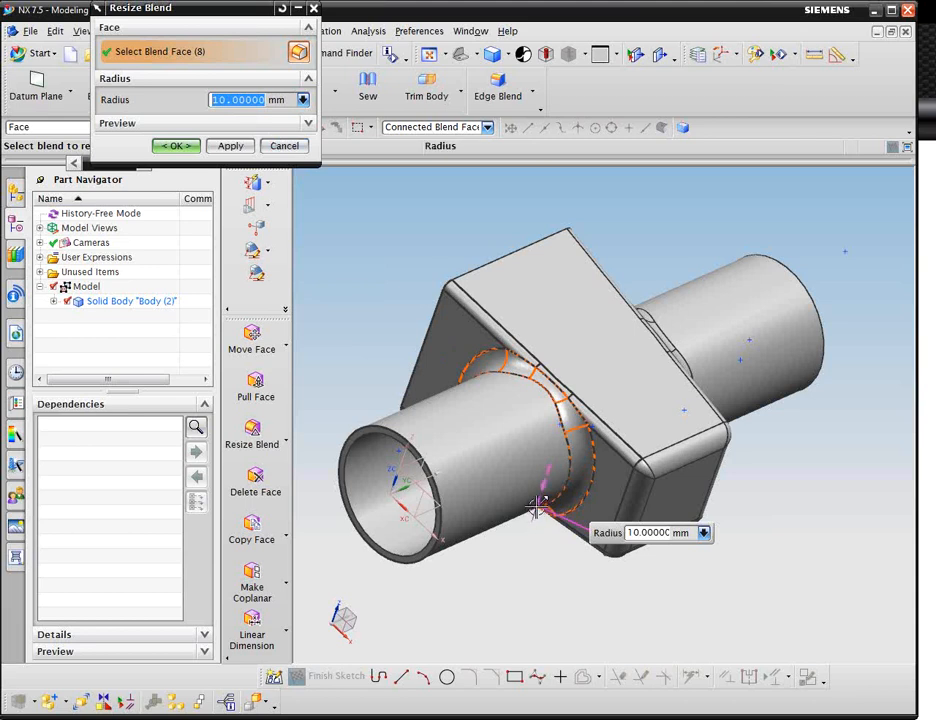
drag(537, 508, 552, 465)
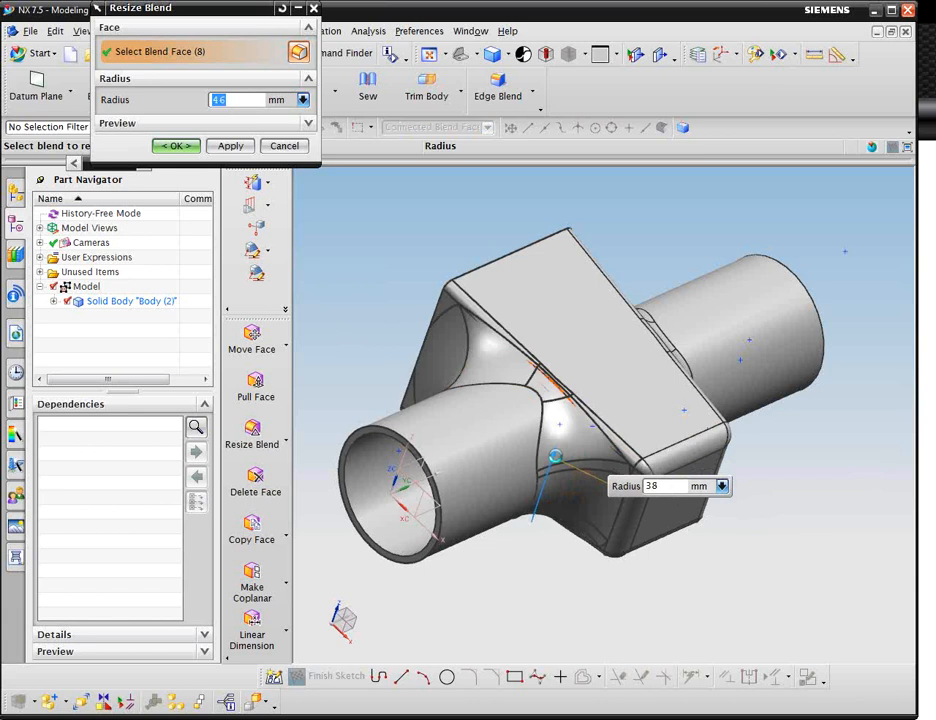
middle_click(357, 332)
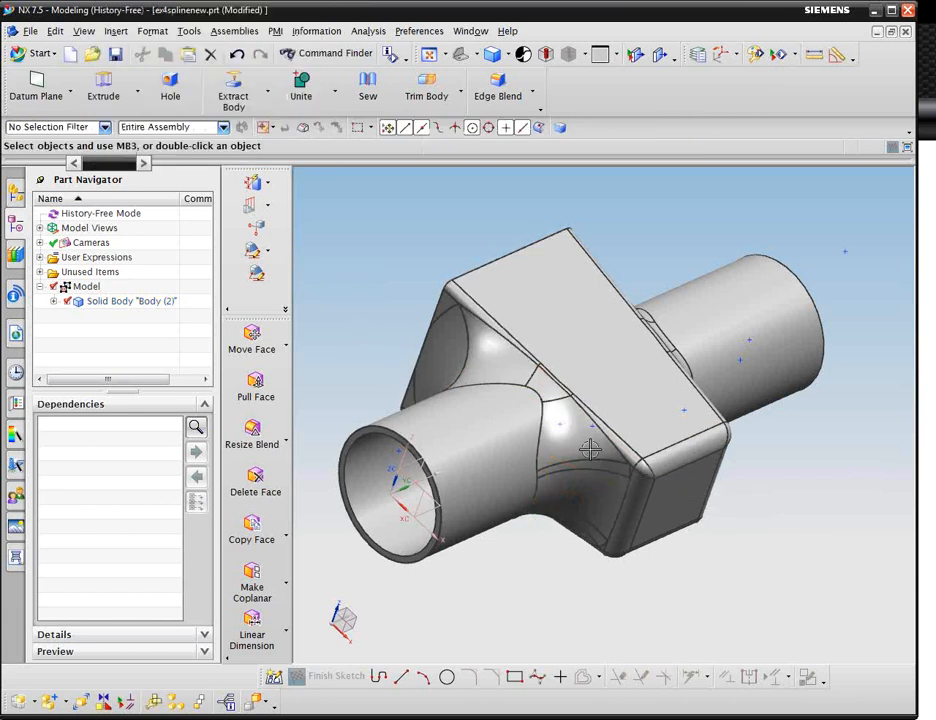
Switch back to the PowerPoint slide show and advance past the Synchronous Blends slide.
click(543, 432)
click(200, 719)
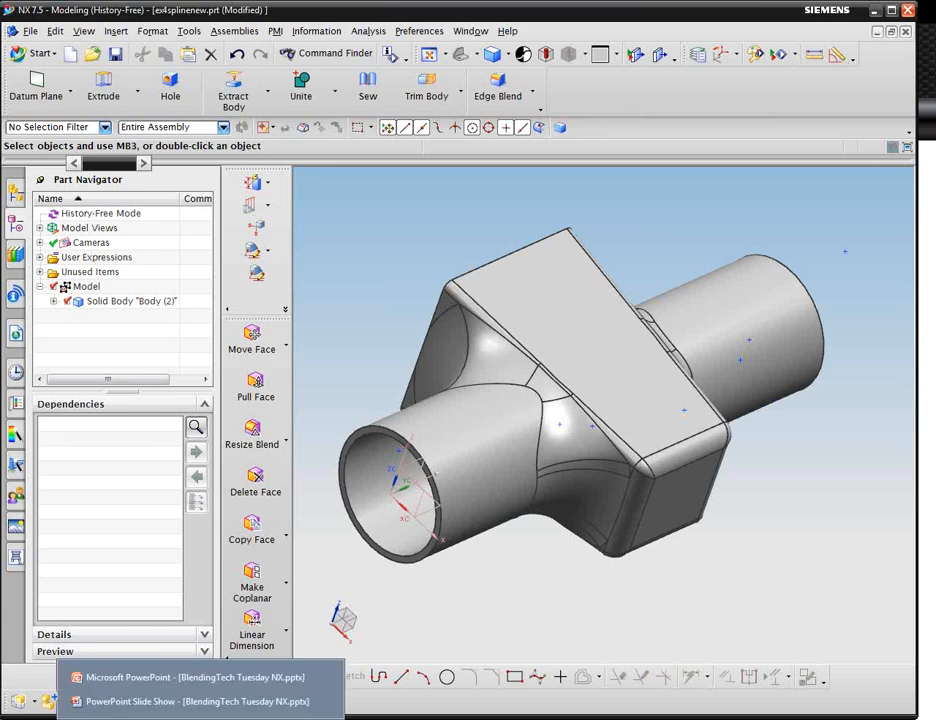
click(198, 704)
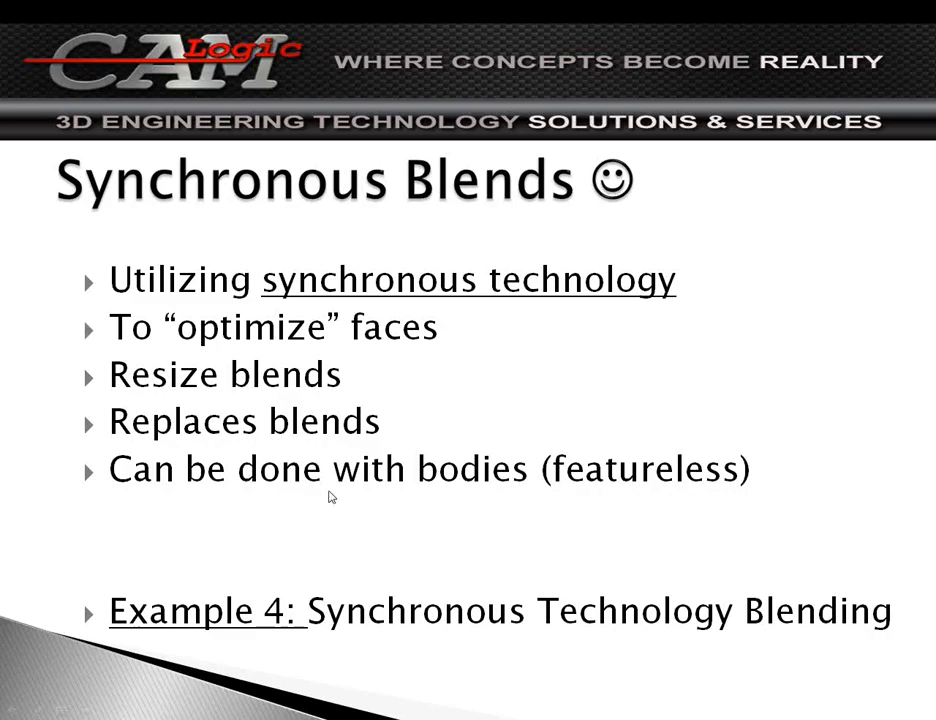
click(328, 490)
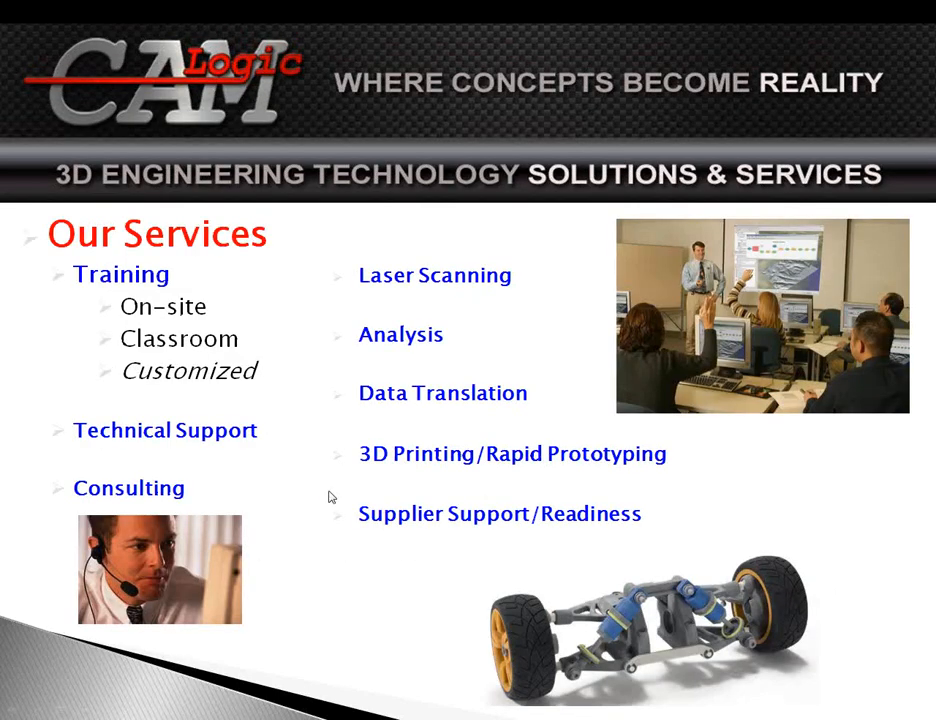